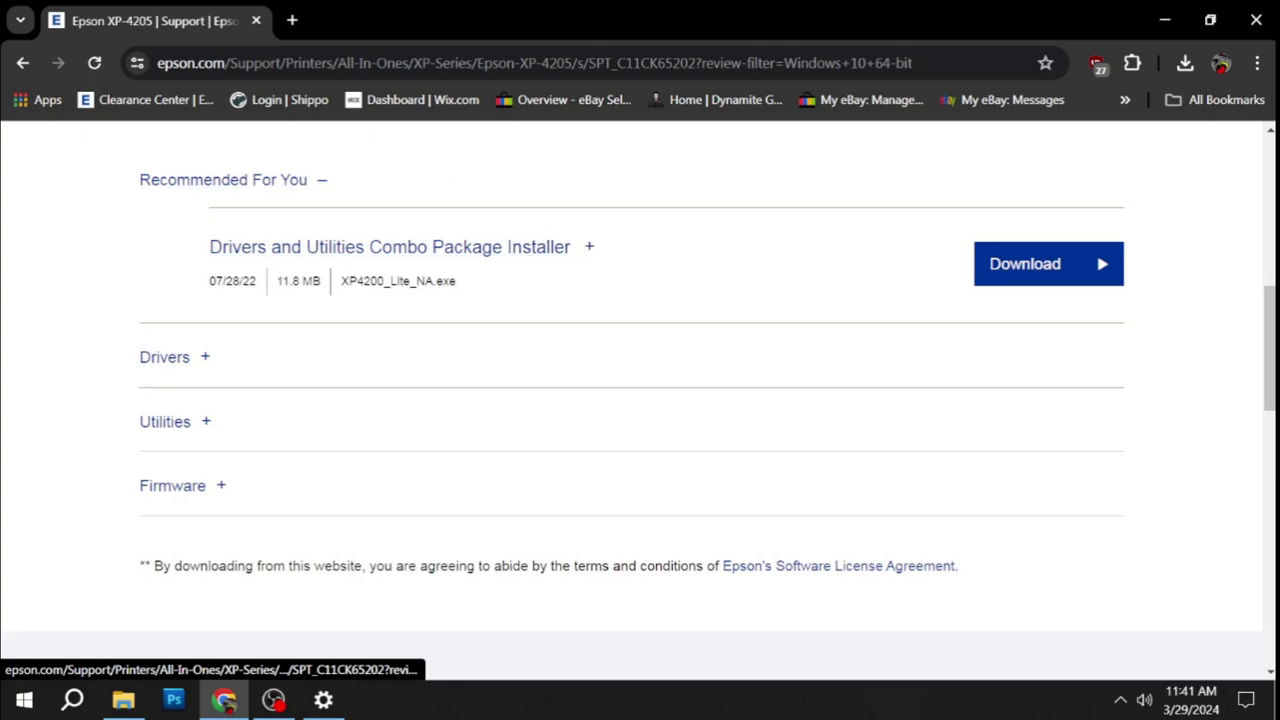
Expand the Drivers list and locate Printer Driver v3.00.01 on the Epson Support page.
click(204, 360)
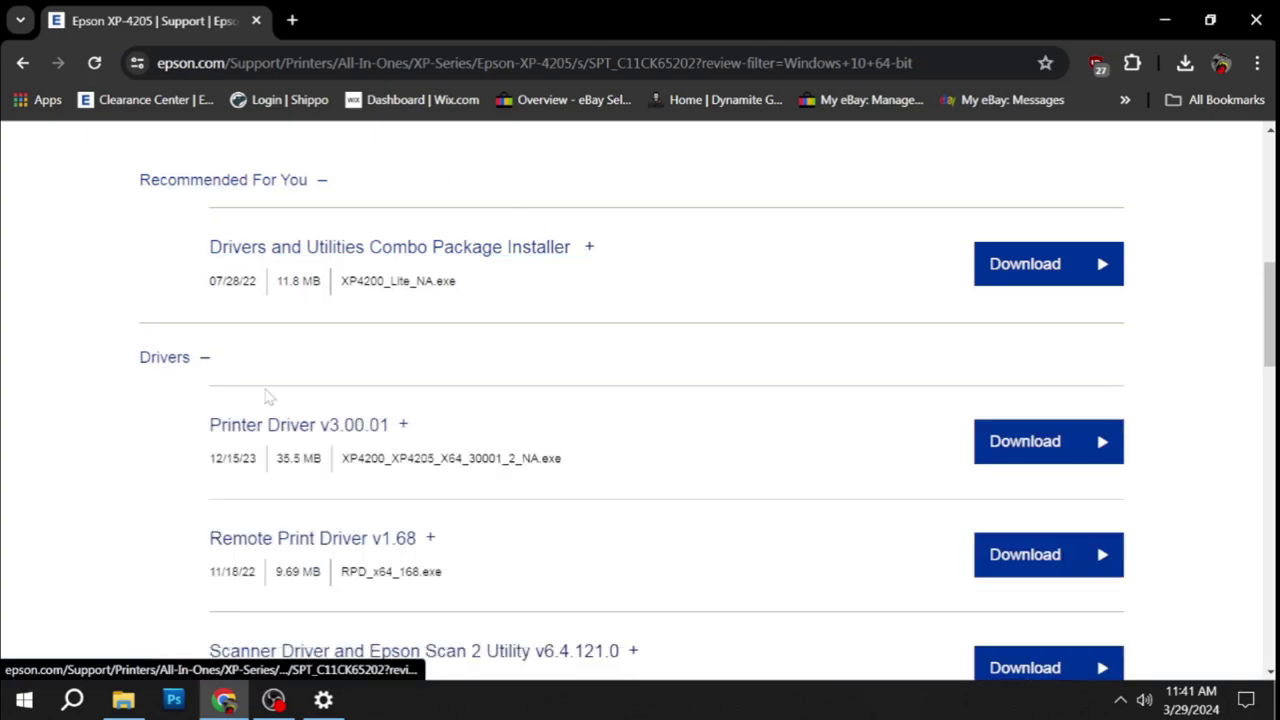
click(552, 252)
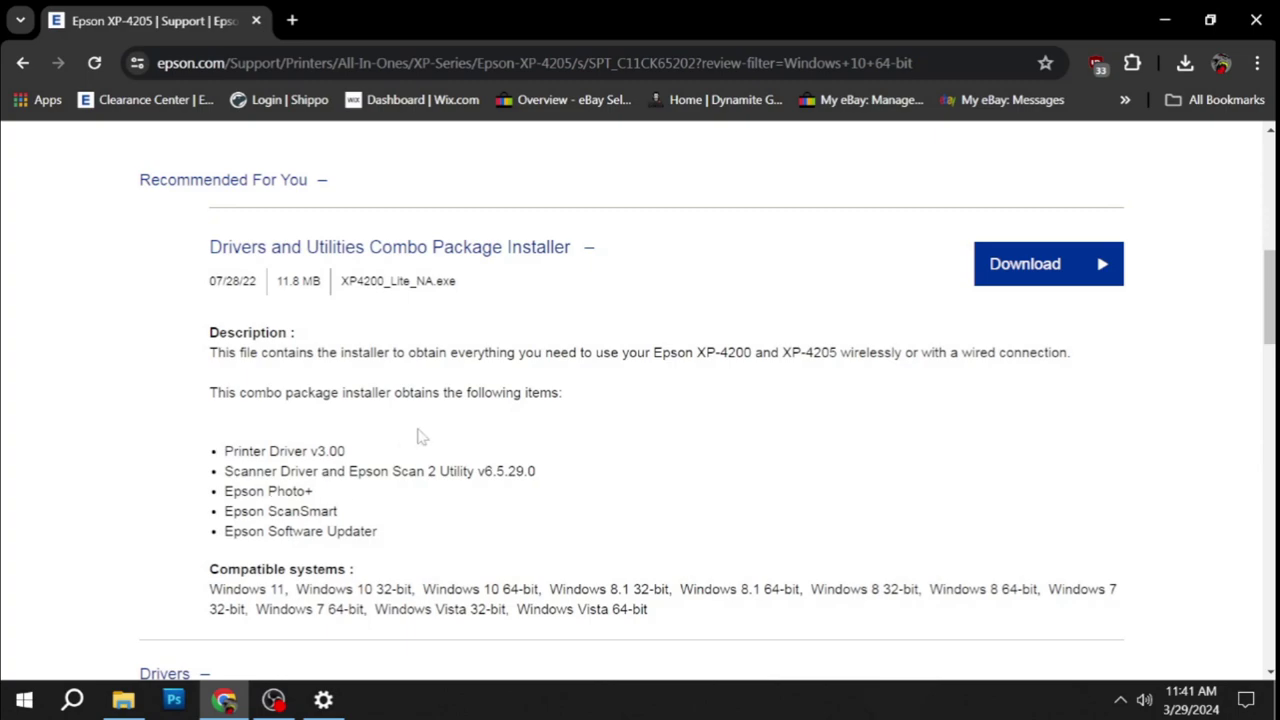
scroll(412, 440, down, 2)
scroll(462, 400, down, 2)
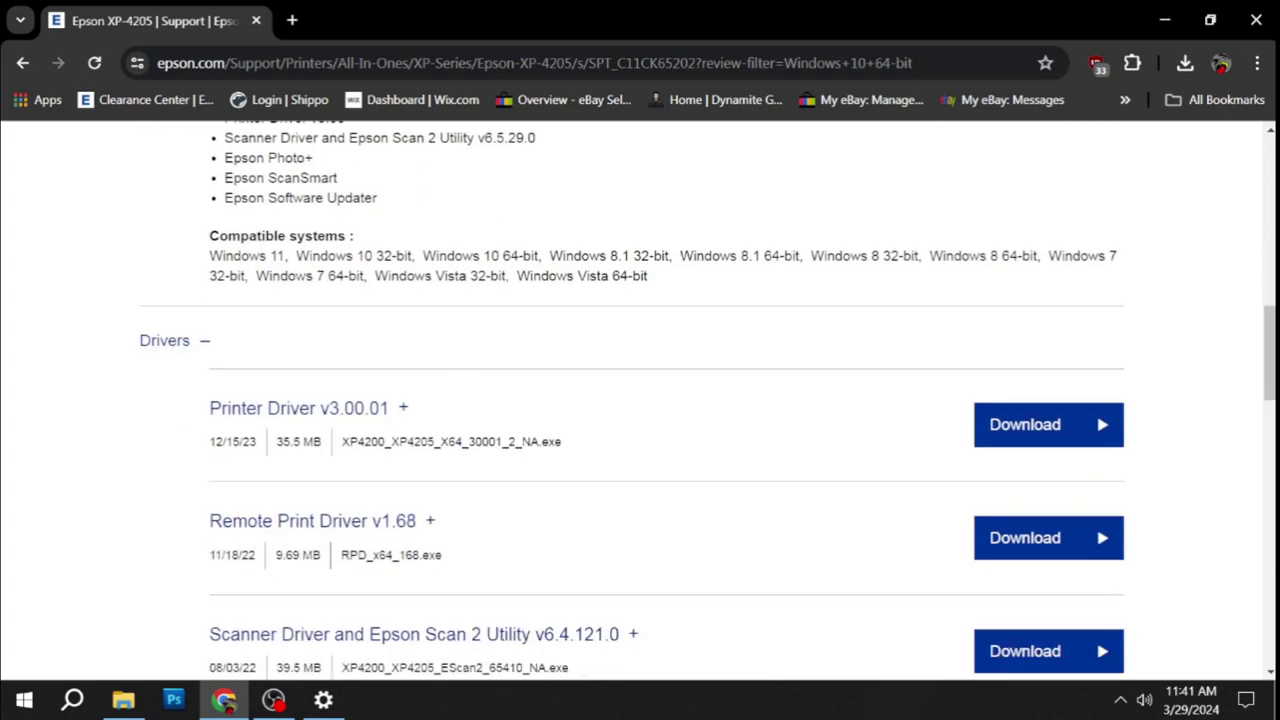
Save the Printer Driver v3.00.01 installer to the desktop and place its icon mid-screen.
click(1034, 434)
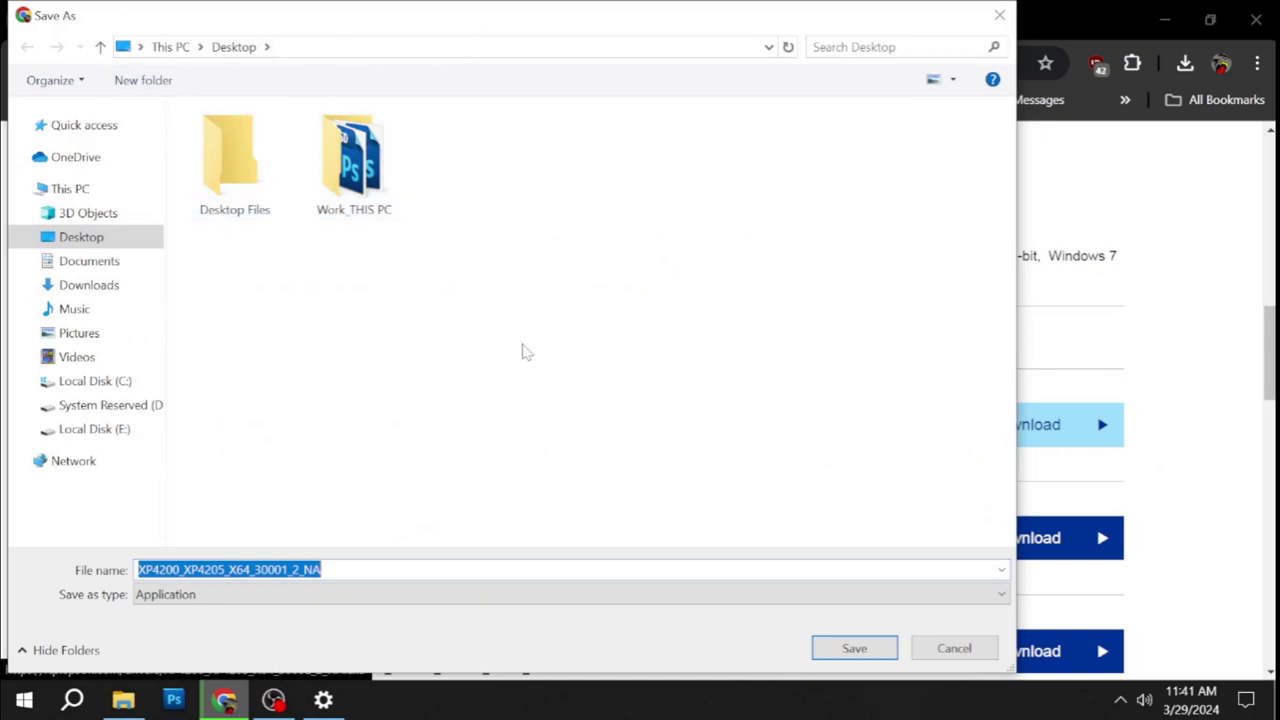
click(855, 650)
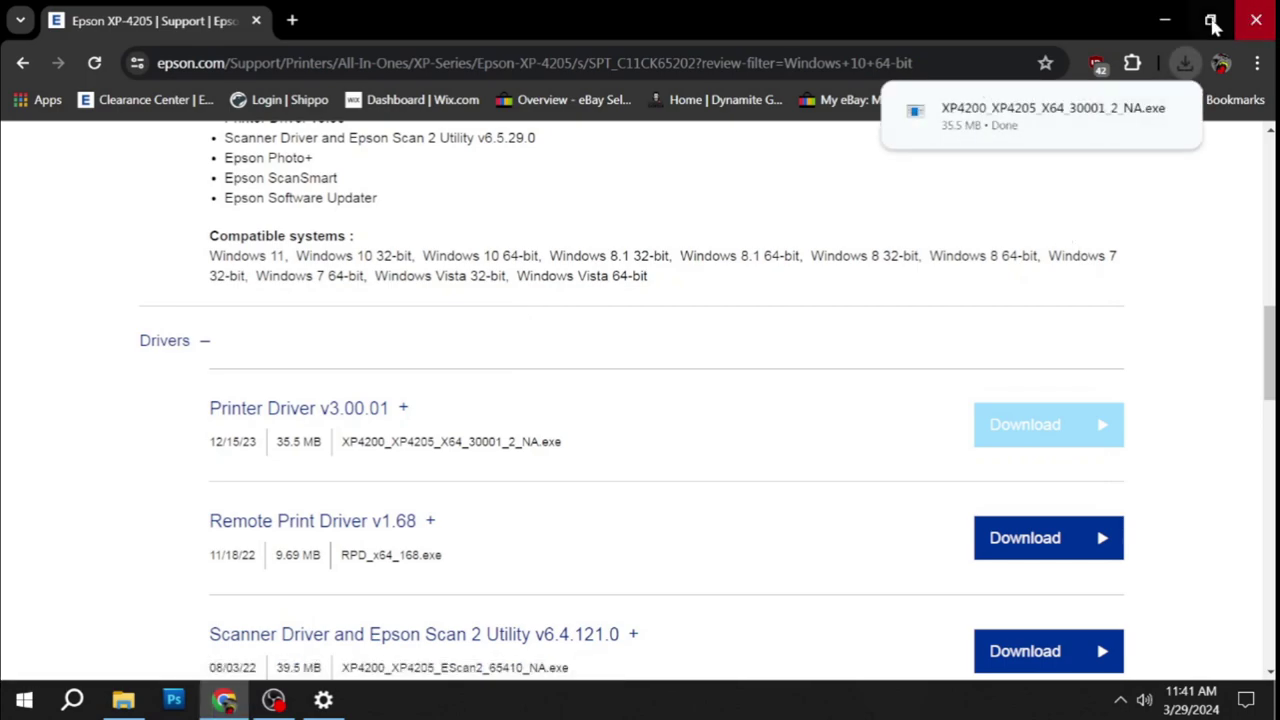
click(1165, 20)
drag(42, 145, 639, 252)
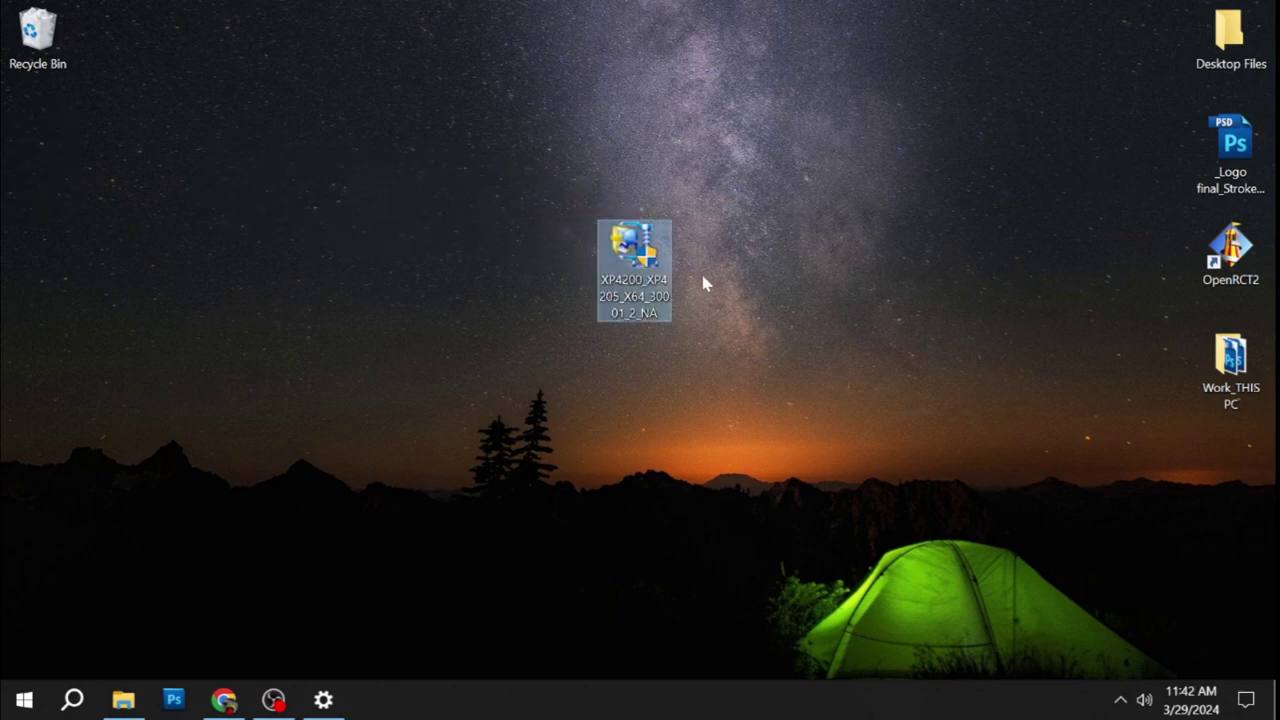
Launch the driver installer from the desktop and allow it to make changes.
double_click(638, 252)
double_click(636, 252)
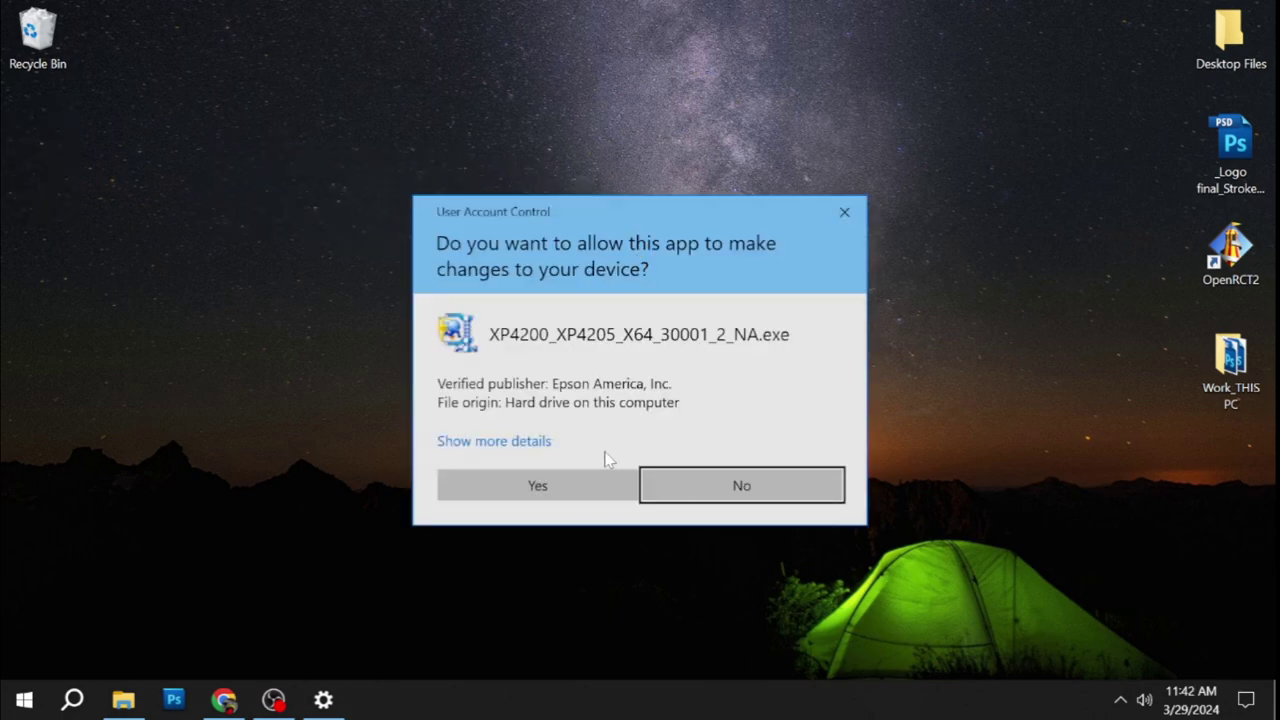
click(571, 482)
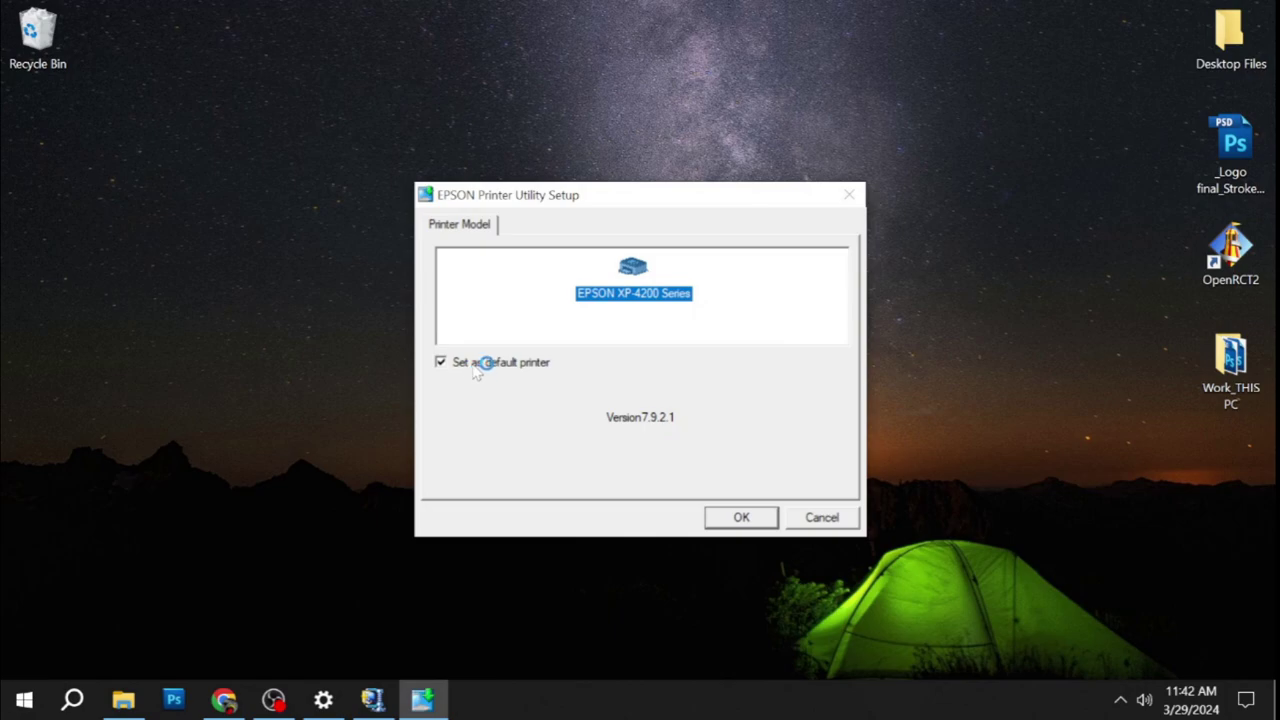
Set up the XP-4200 as a non-default printer, in English, with the licence accepted.
click(476, 367)
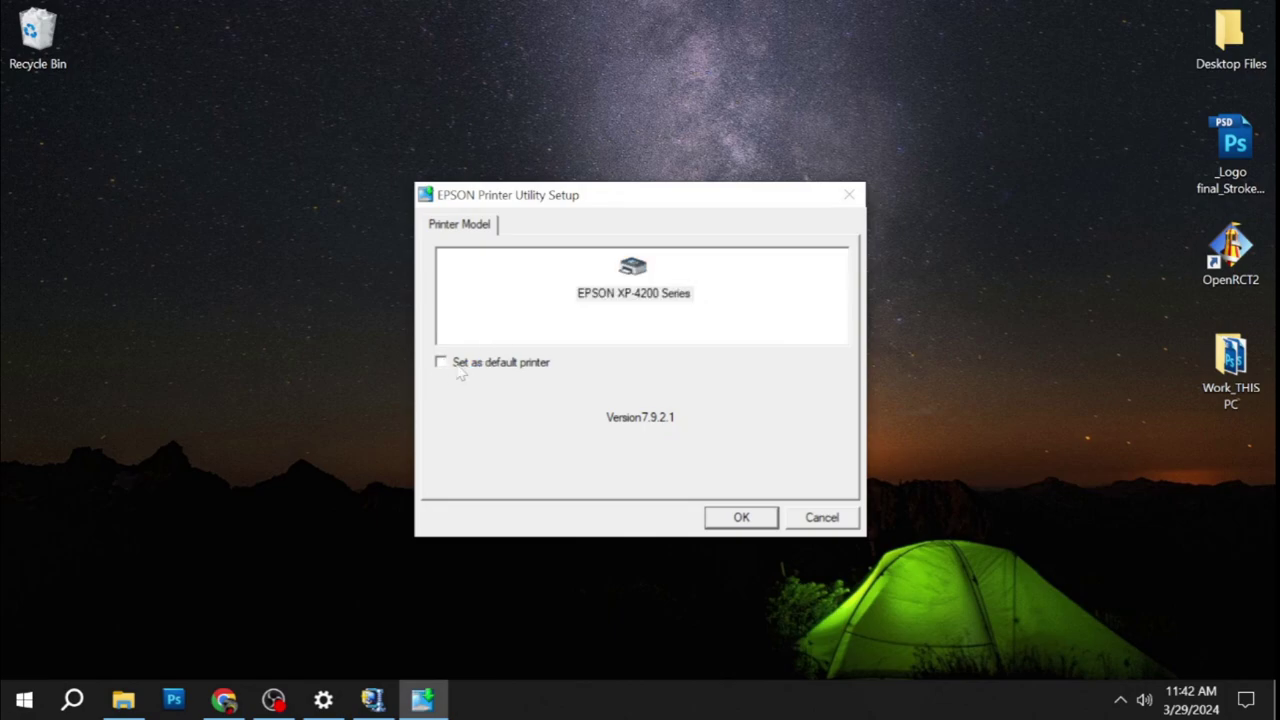
click(465, 368)
click(738, 522)
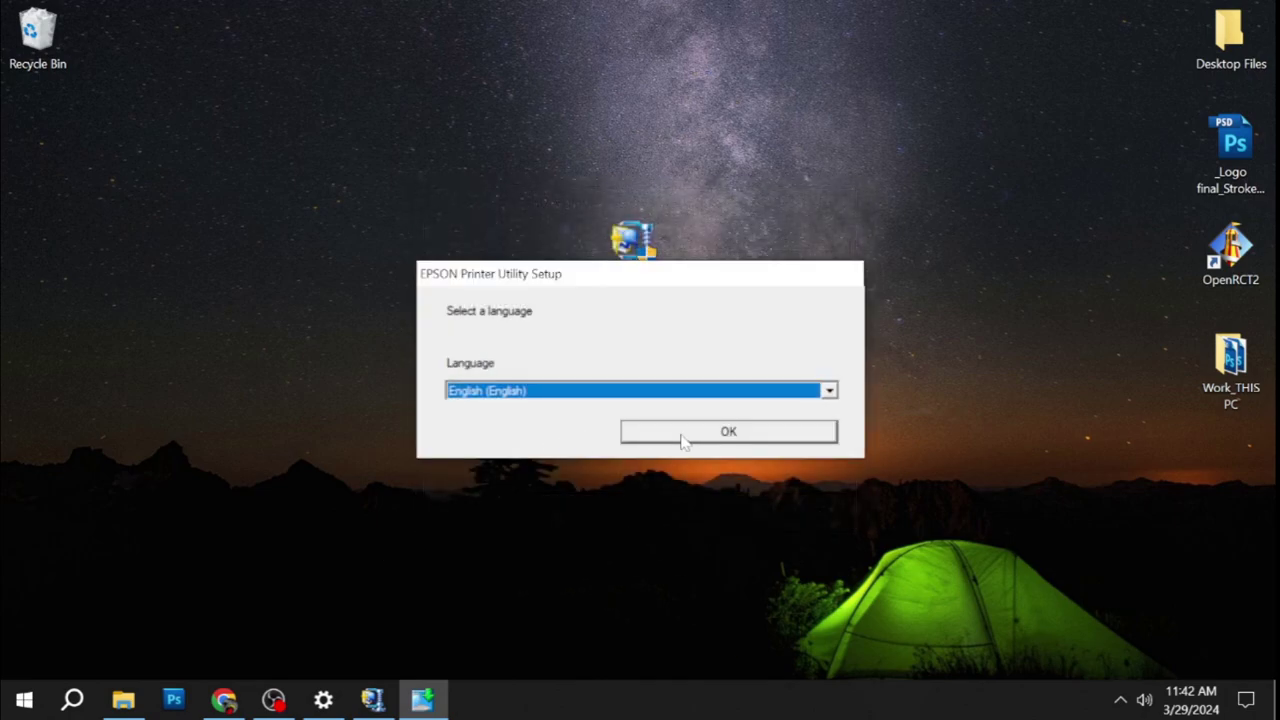
click(659, 441)
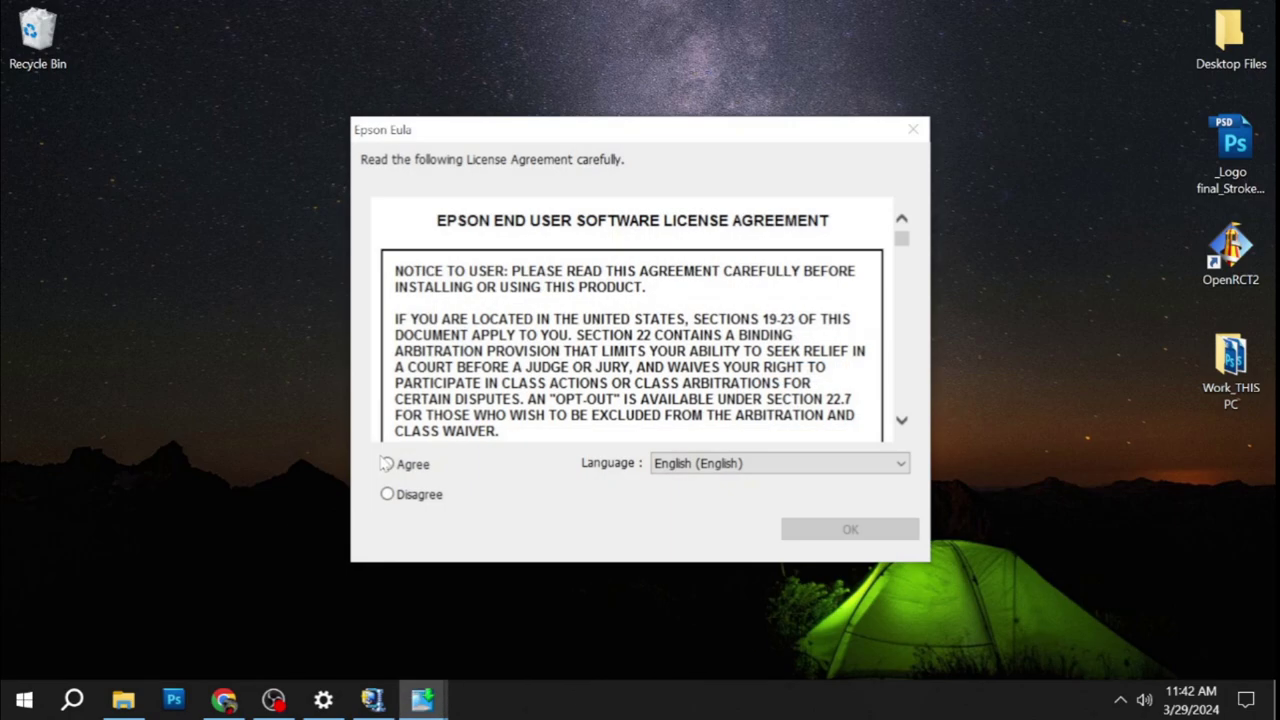
click(418, 465)
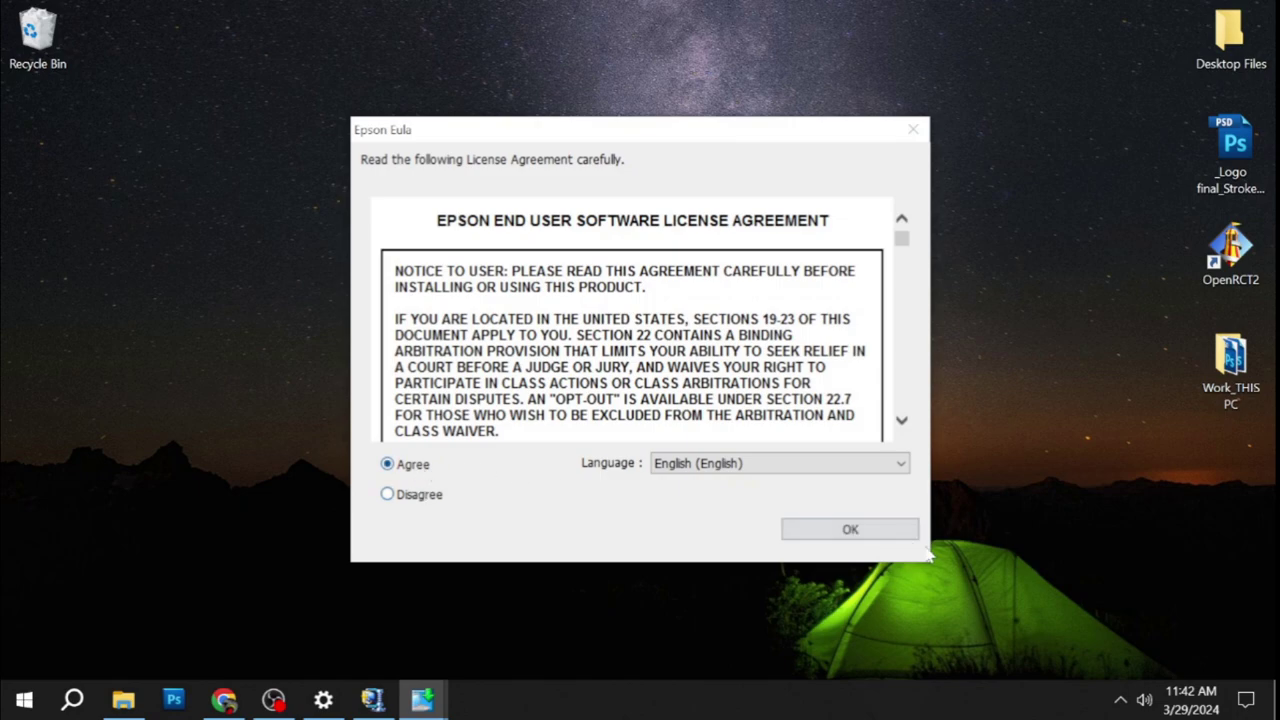
click(872, 529)
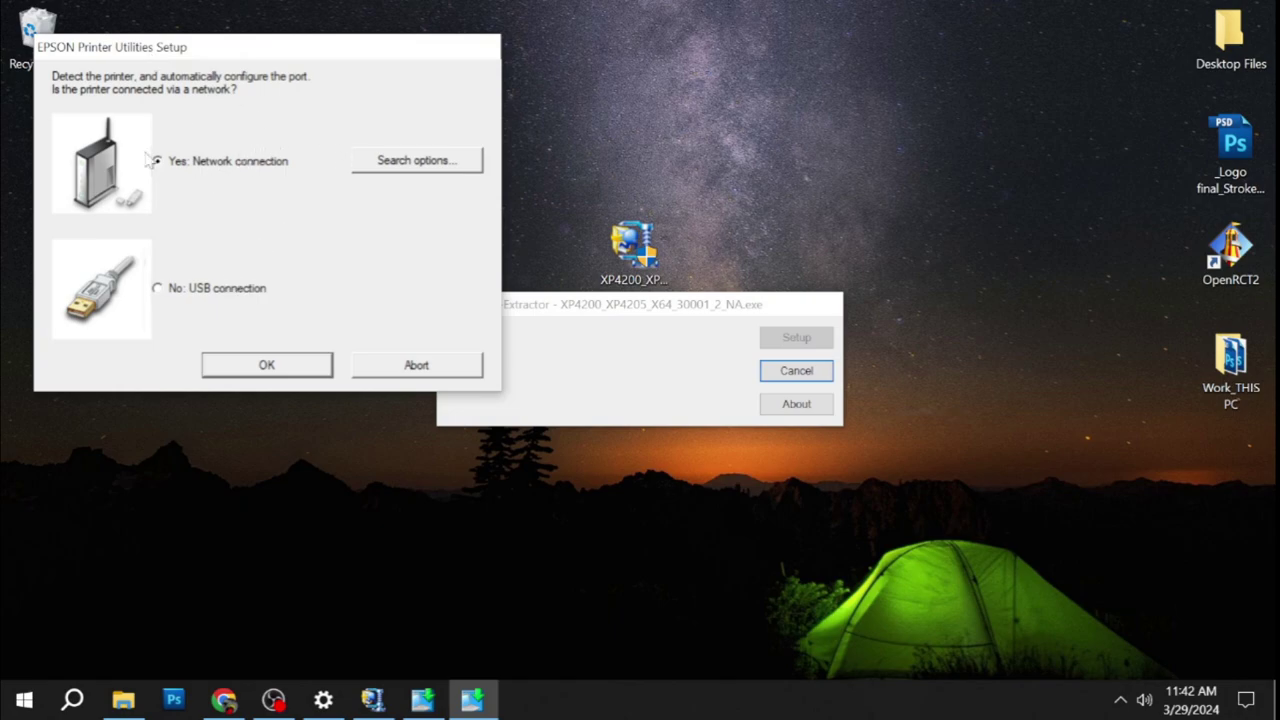
Choose the USB connection and acknowledge the successful XP-4200 driver installation.
click(157, 290)
click(253, 368)
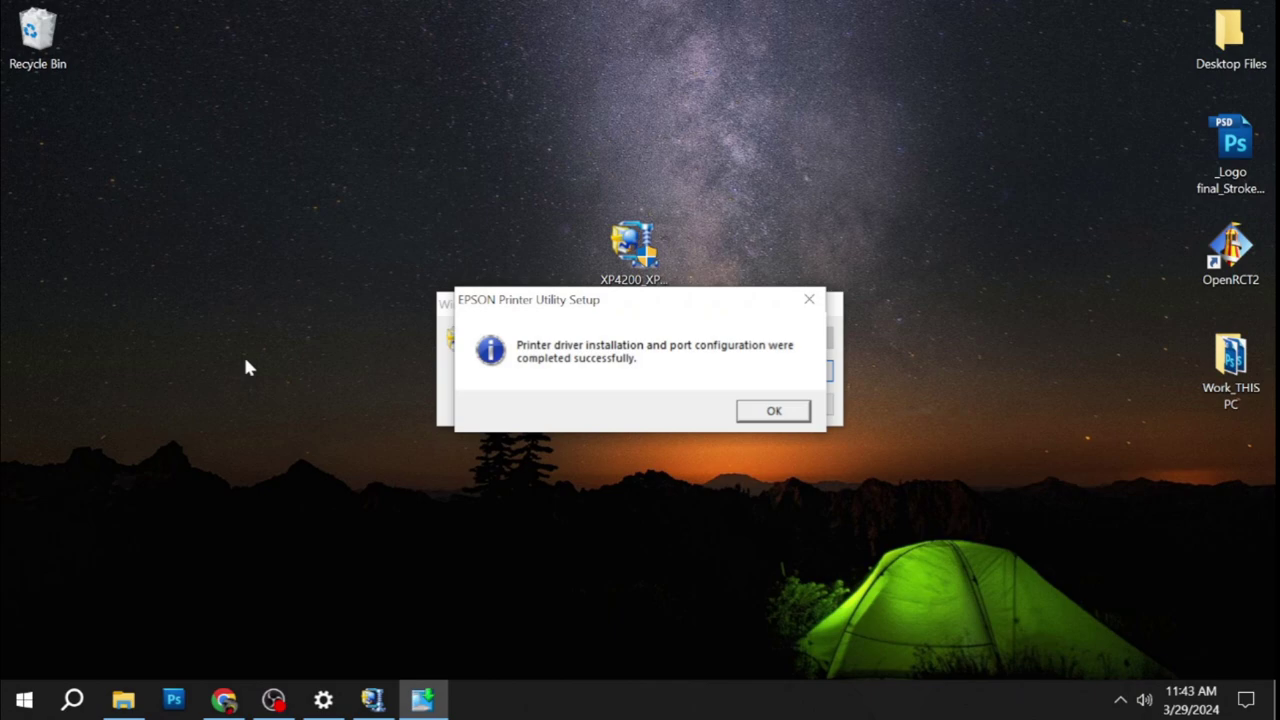
click(774, 411)
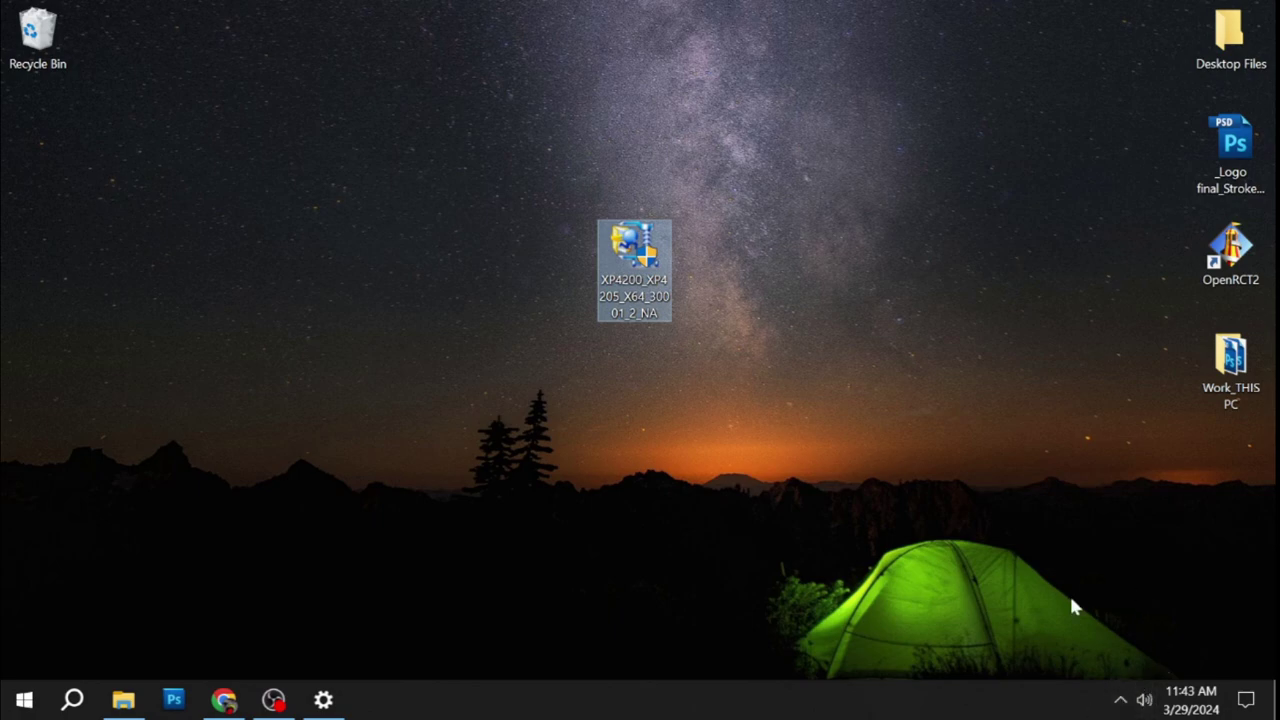
Check the XP-4200 Series Printer Settings from the tray EPSON icon, then close them.
click(1122, 700)
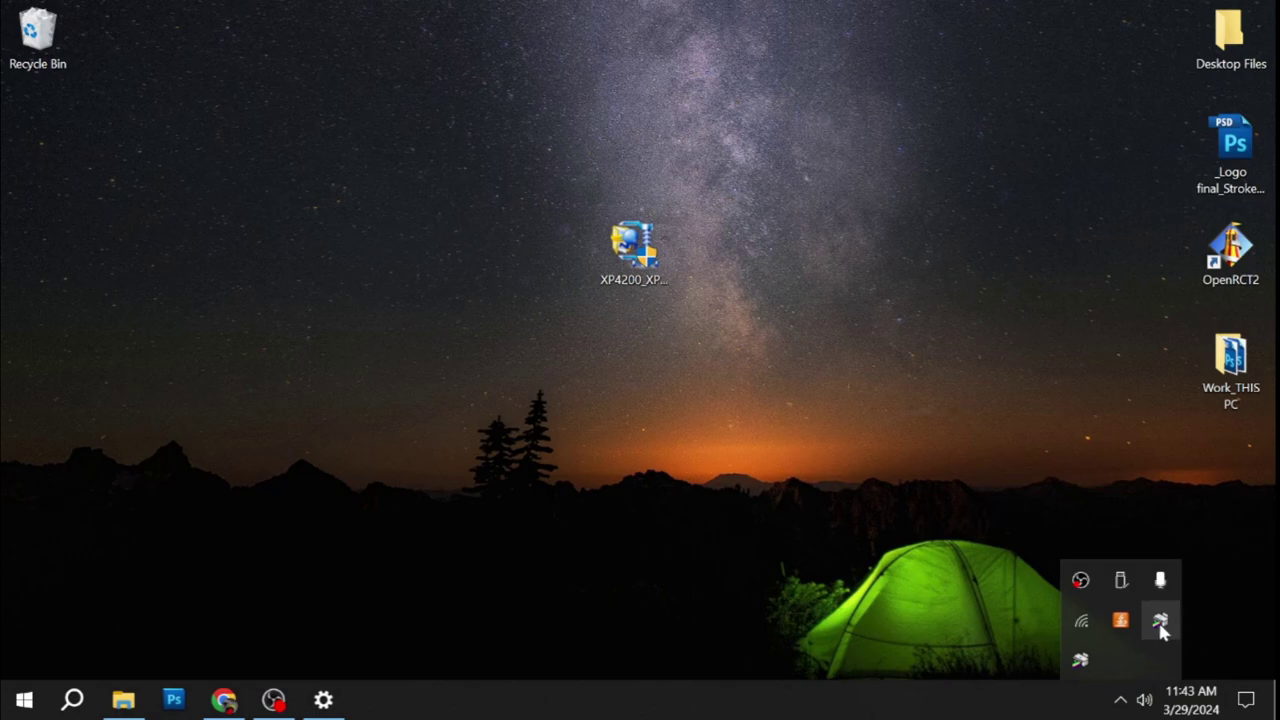
right_click(1160, 622)
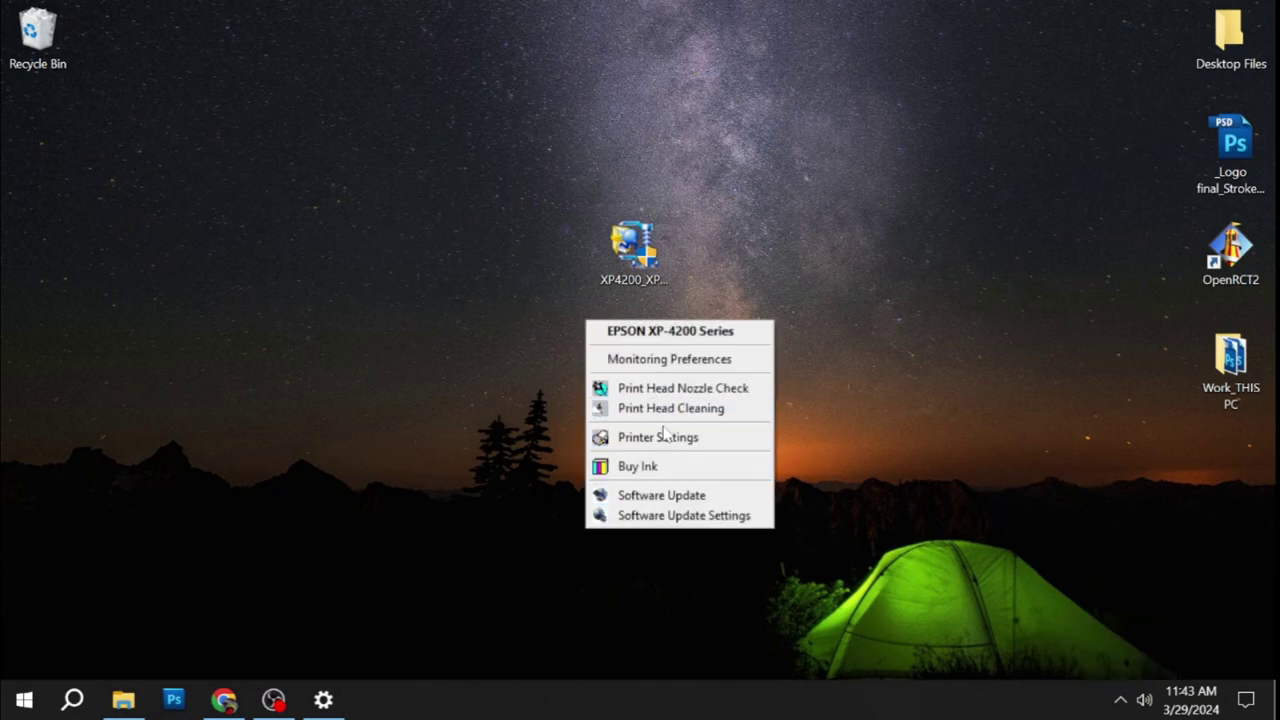
click(653, 437)
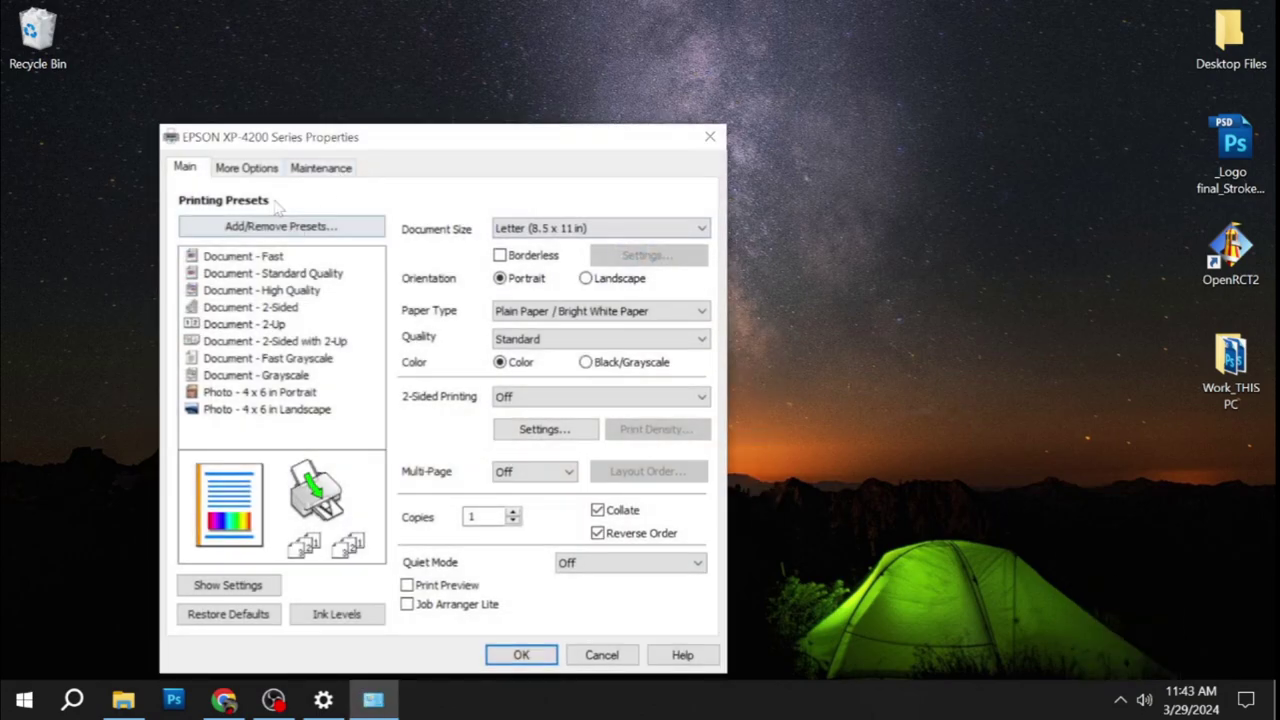
drag(352, 135, 479, 13)
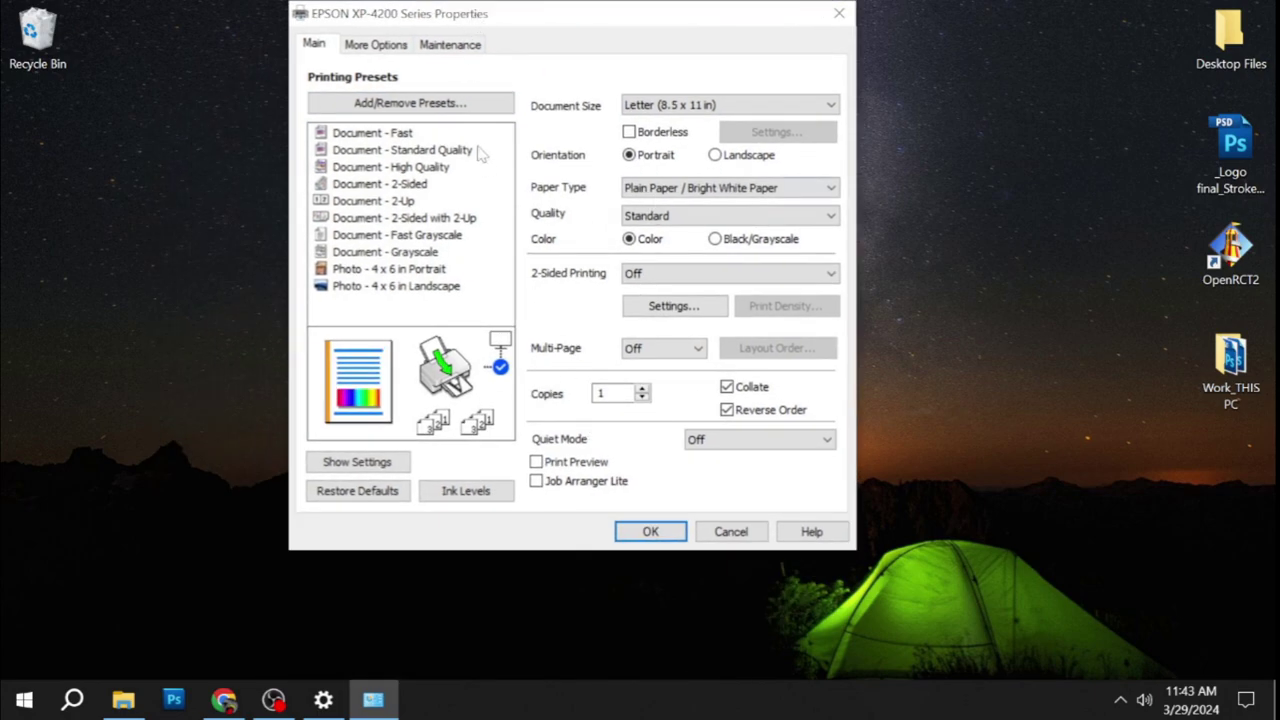
click(655, 532)
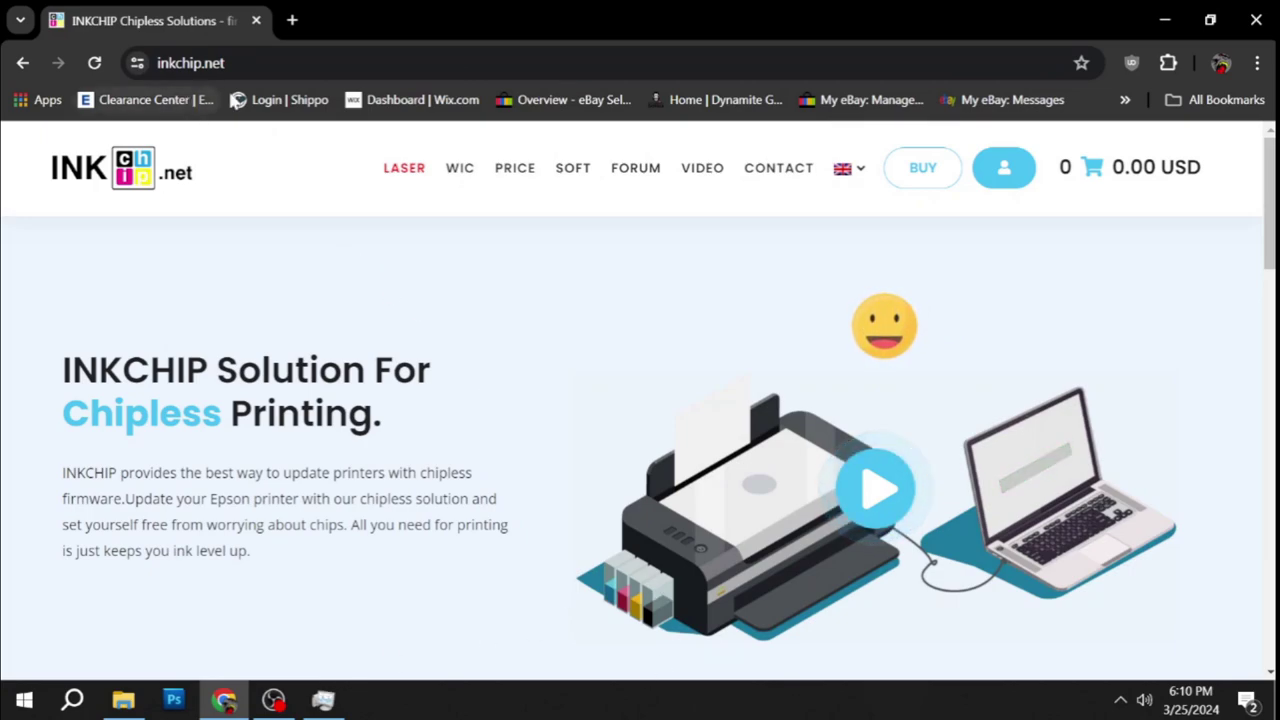
Download INKCHIP.net_Firmware_XP4200_v1.rar from the INKCHIP software page to the desktop.
click(578, 170)
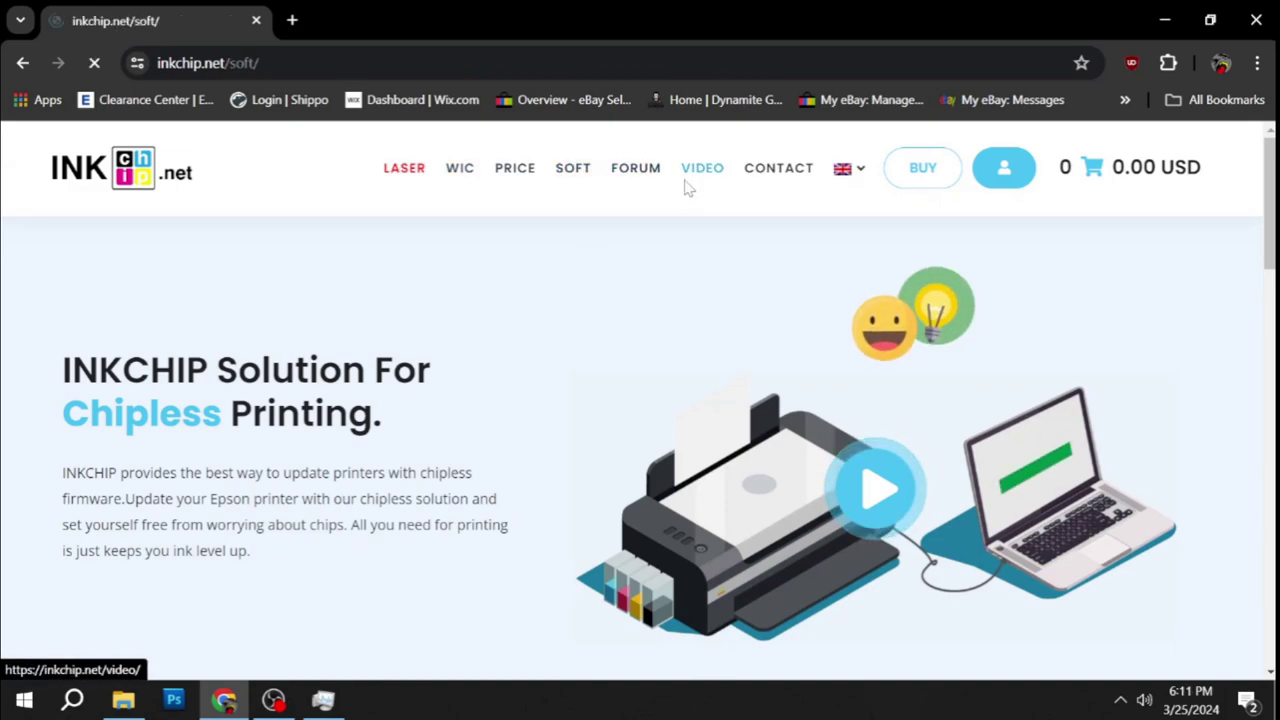
scroll(317, 420, down, 5)
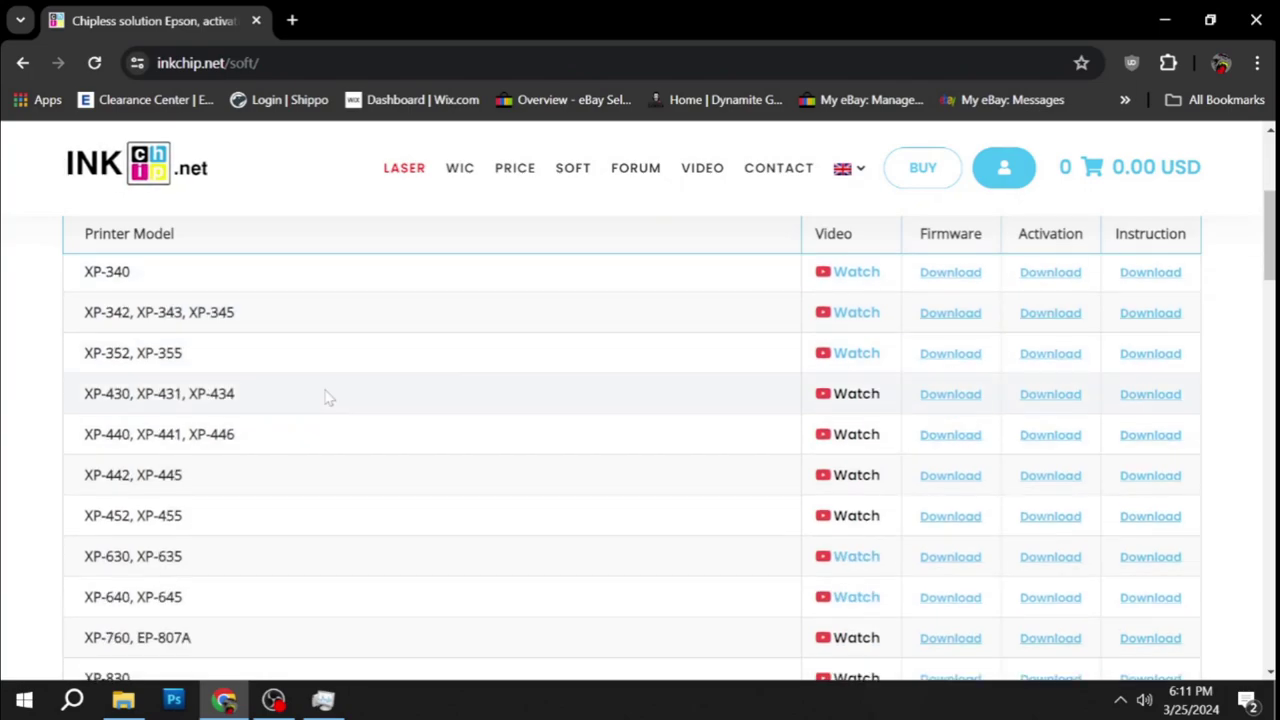
scroll(260, 406, up, 4)
scroll(157, 489, down, 8)
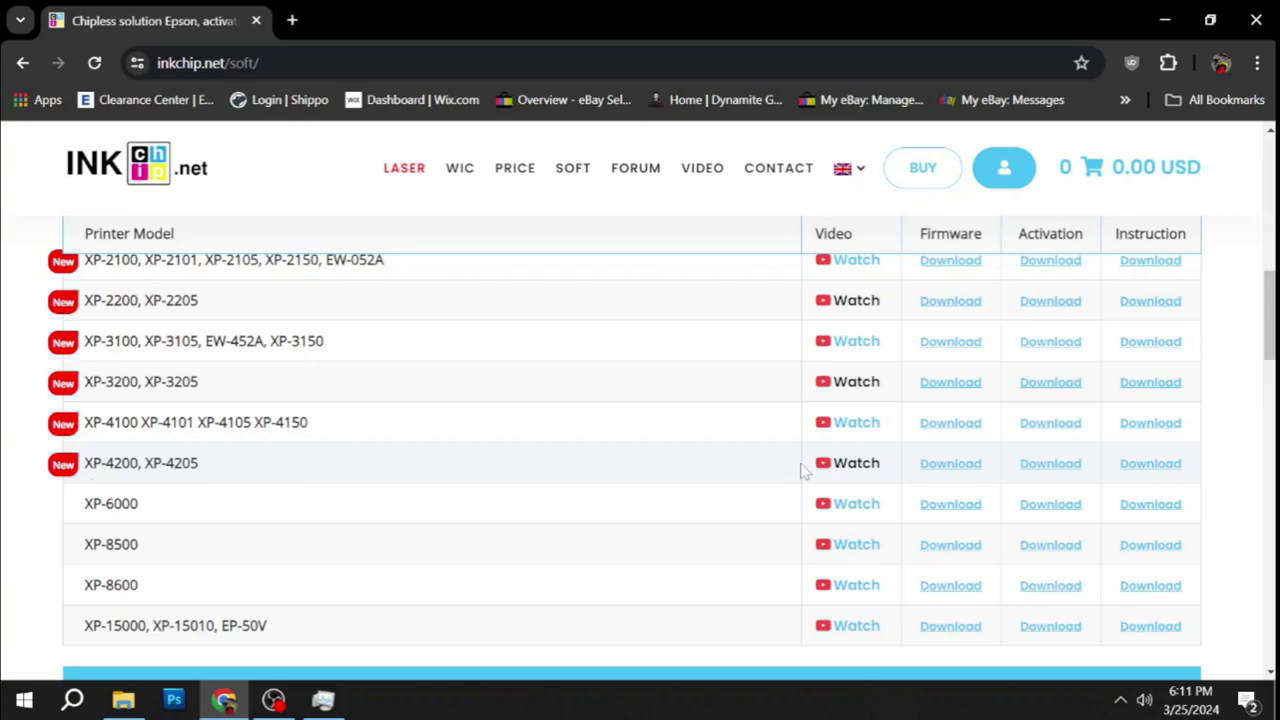
click(960, 467)
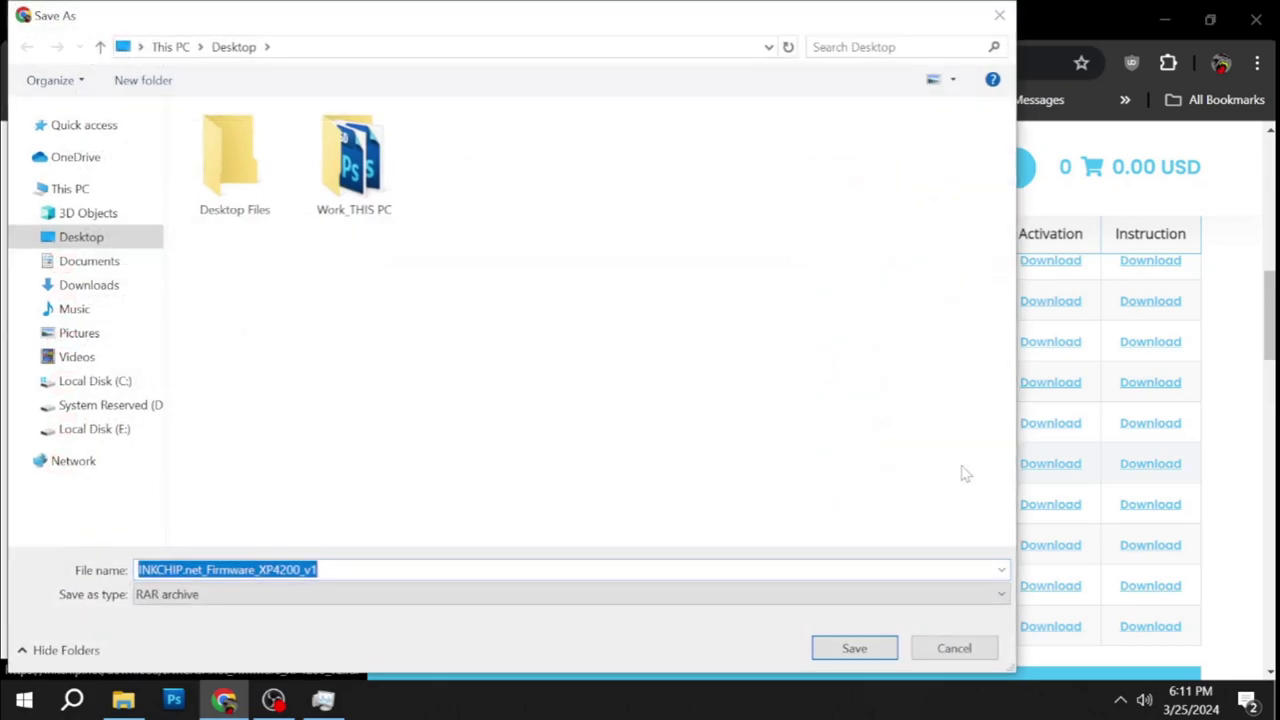
click(852, 648)
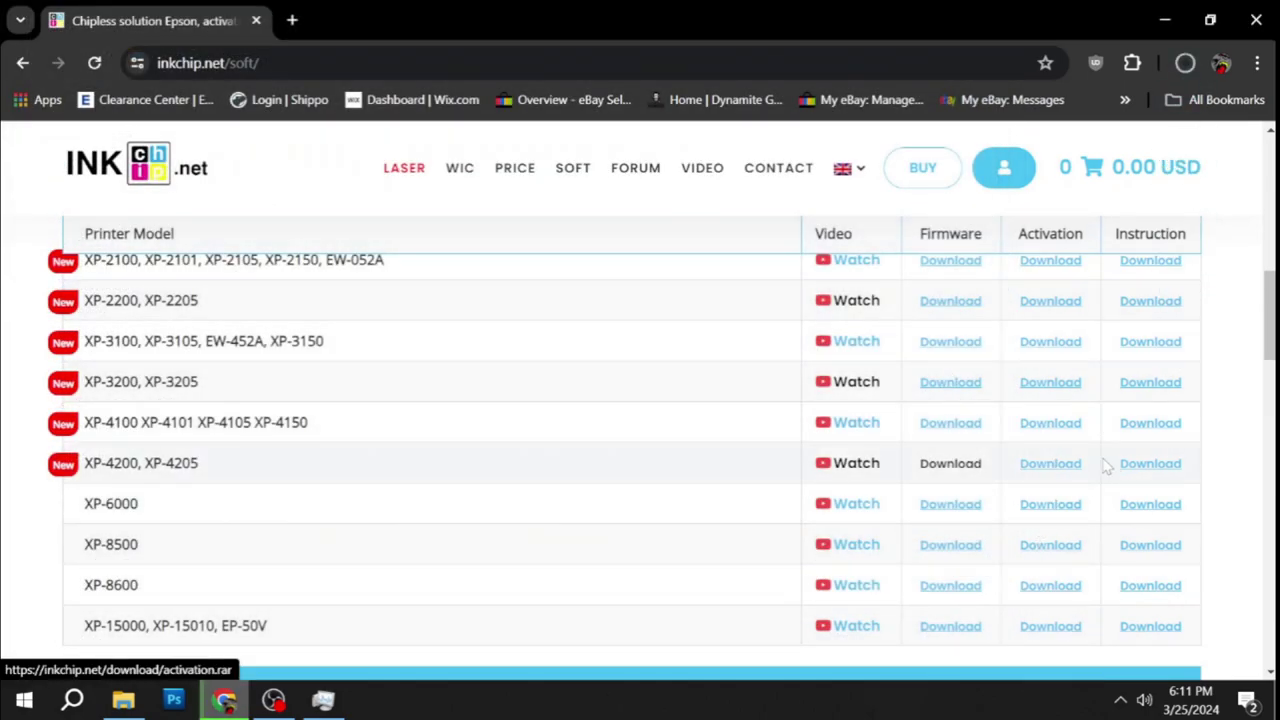
Download activation.rar to the desktop and keep it despite Chrome's block.
click(1041, 474)
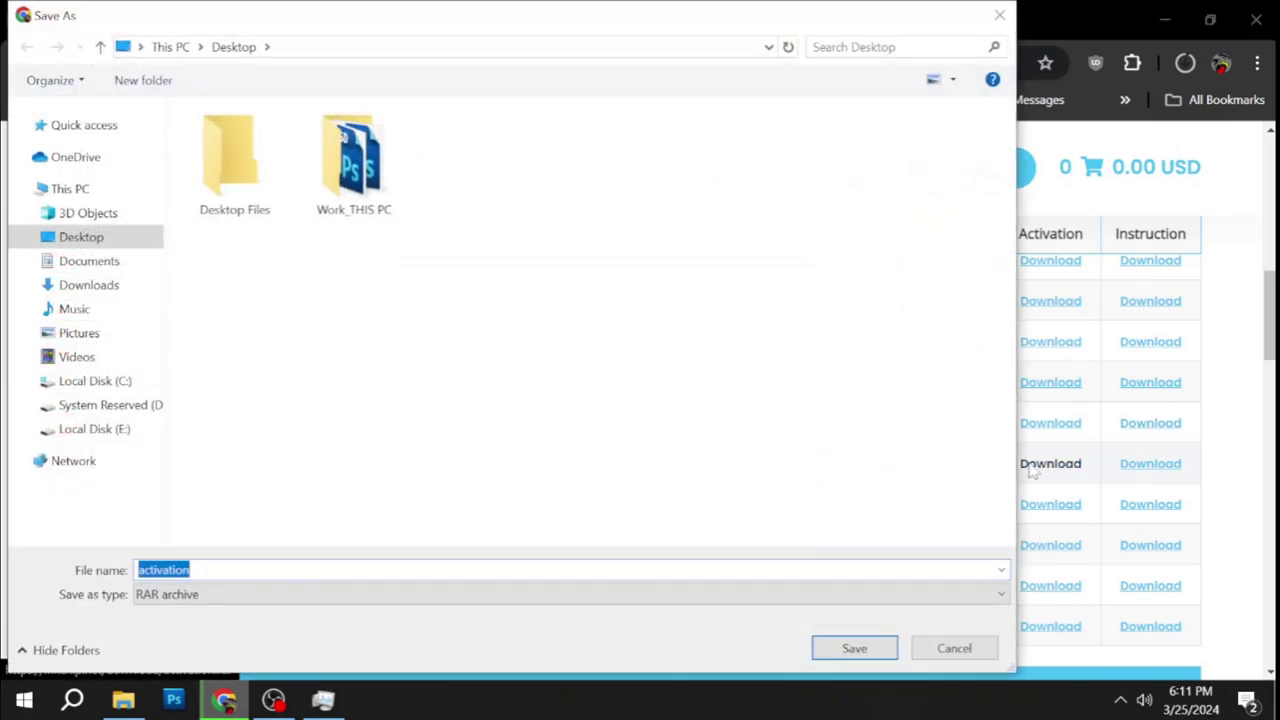
click(854, 648)
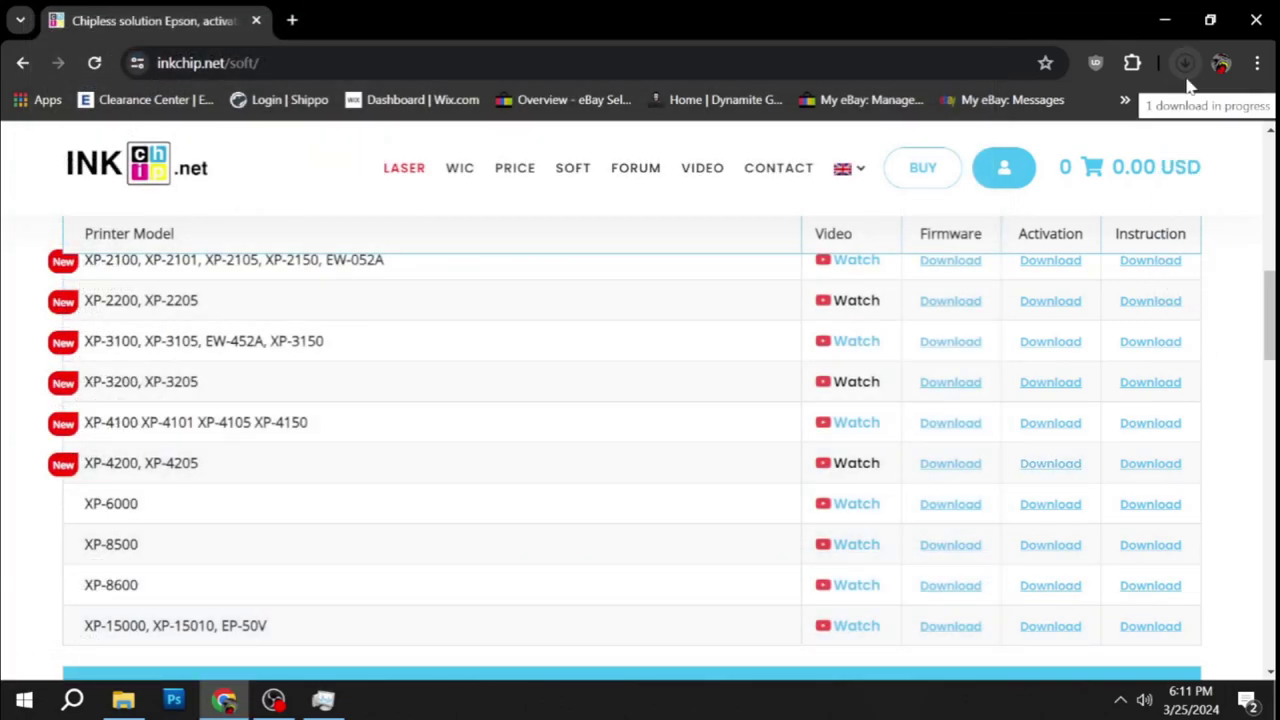
mouse_move(1008, 158)
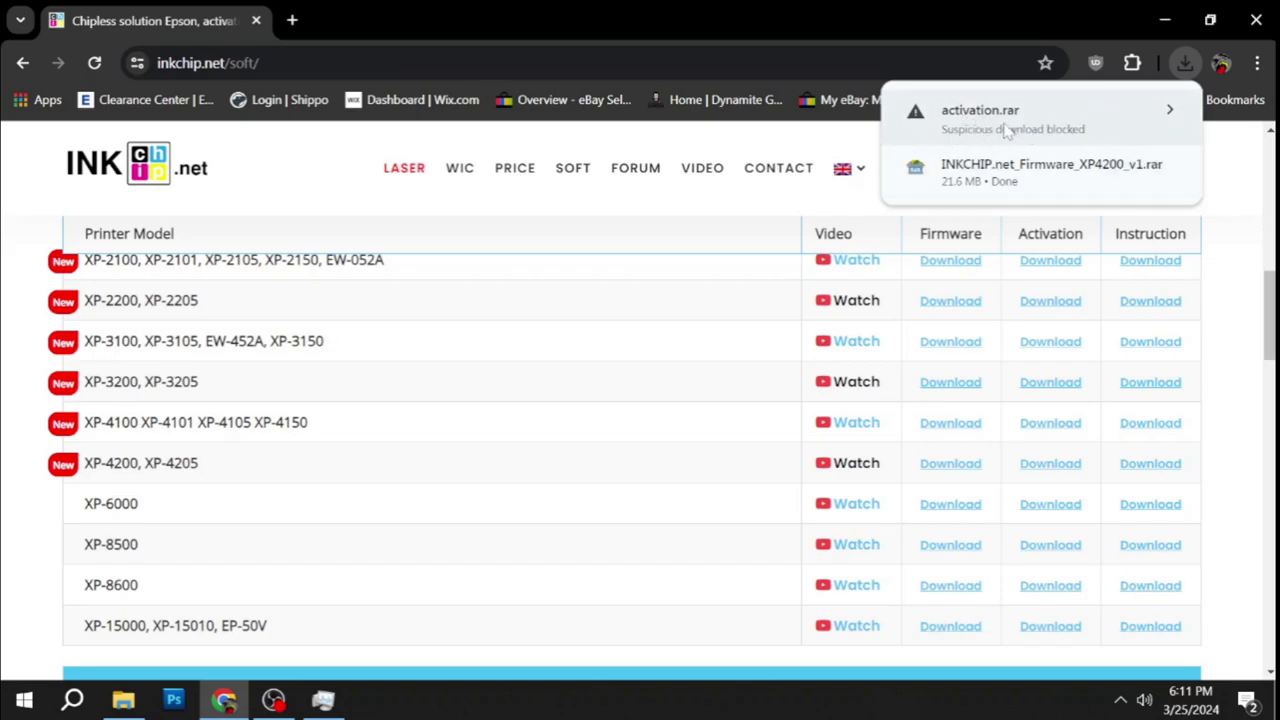
right_click(1006, 130)
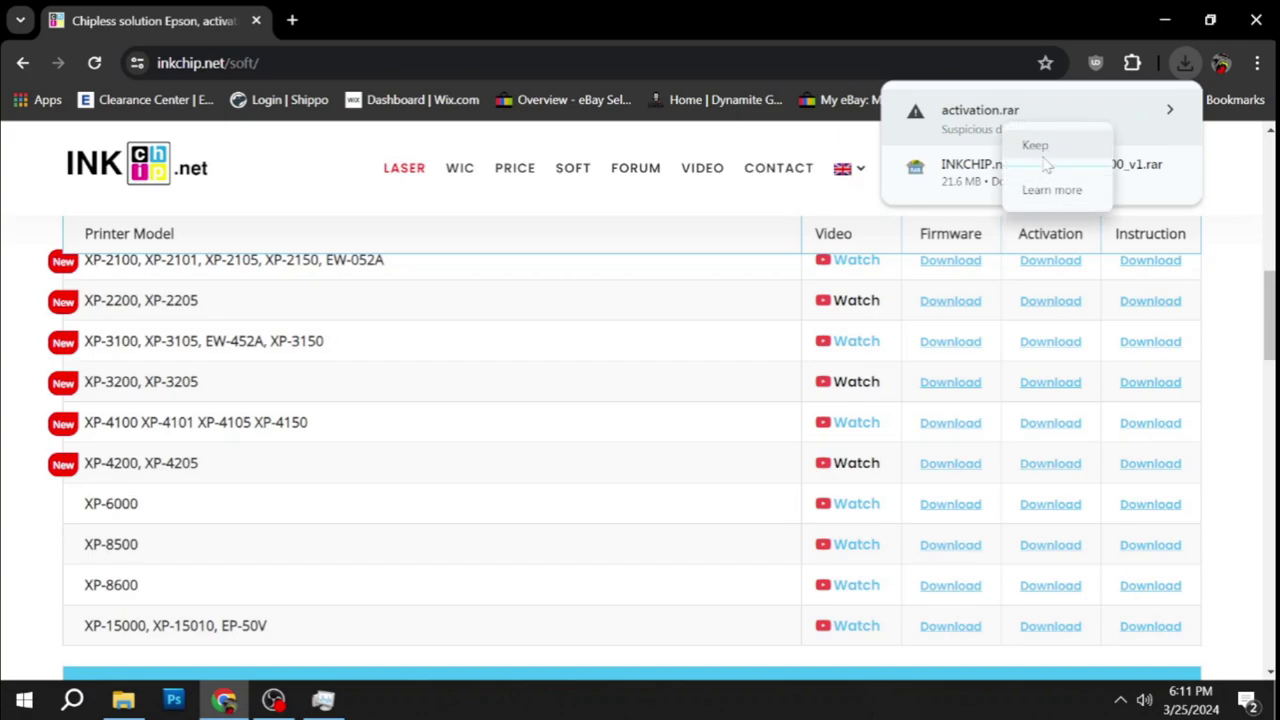
click(1036, 150)
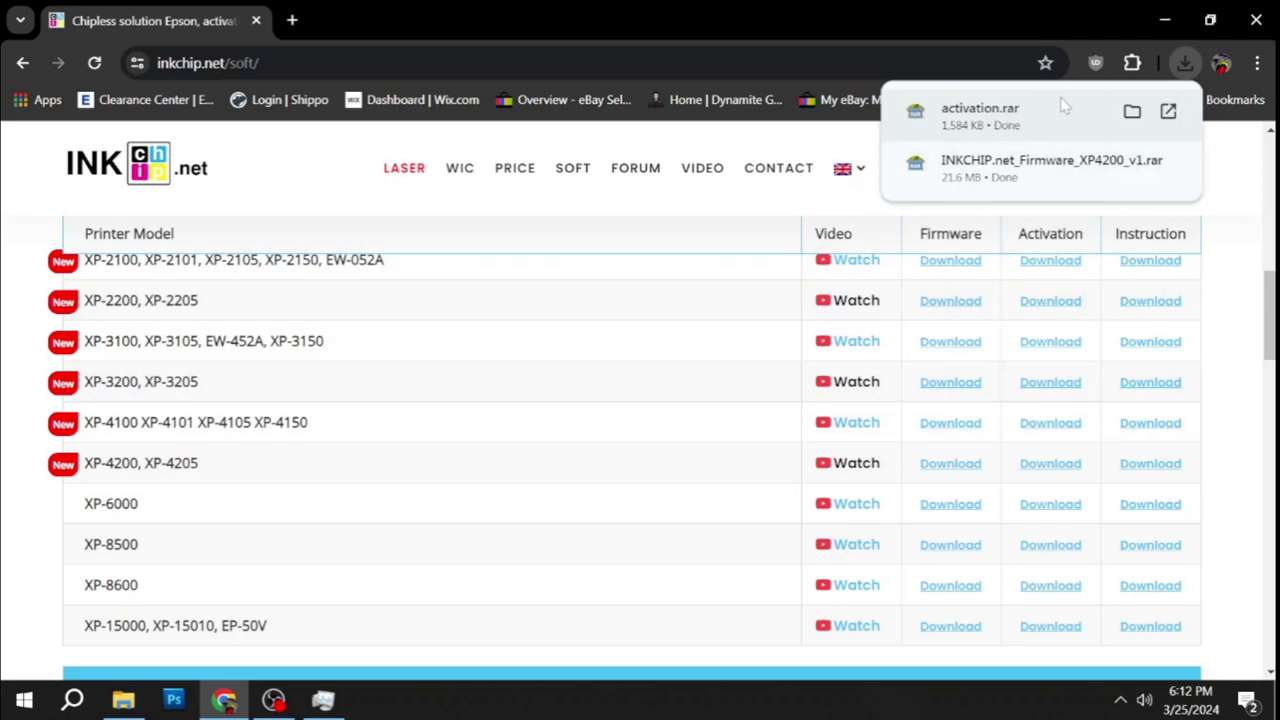
Move both downloaded RAR archives together to the middle of the desktop.
click(1165, 20)
drag(157, 126, 29, 337)
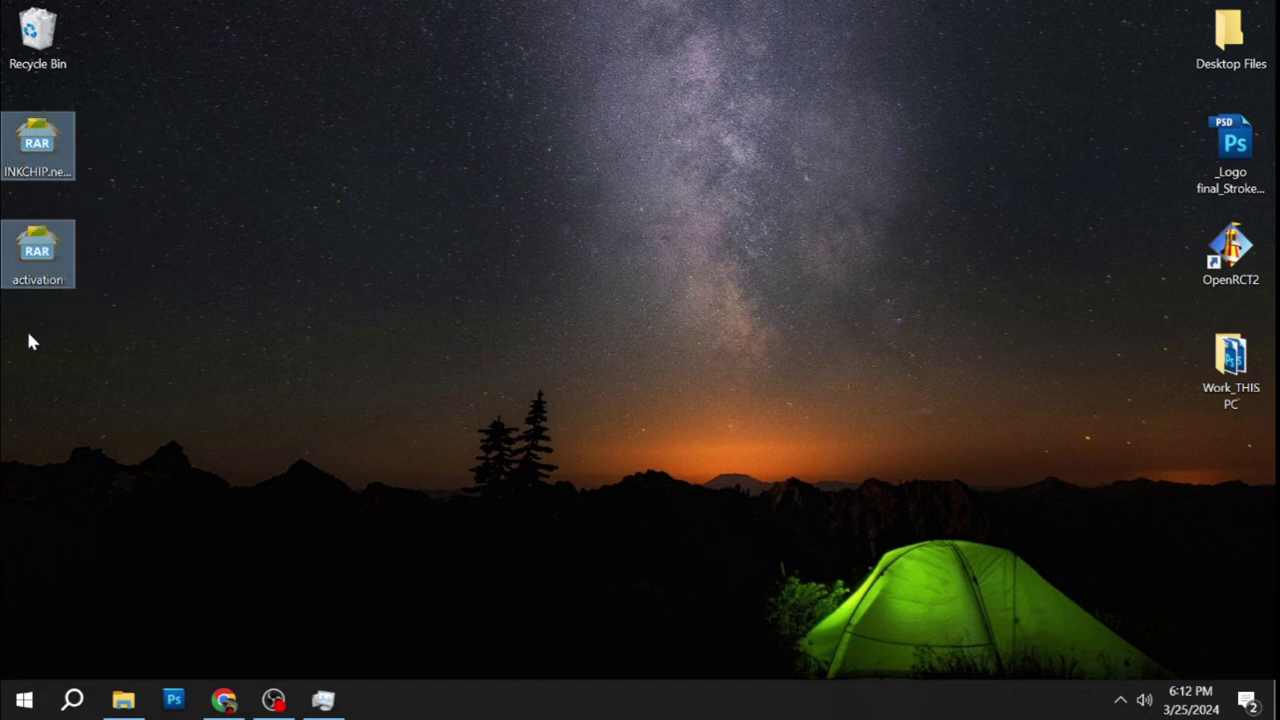
drag(44, 135, 658, 200)
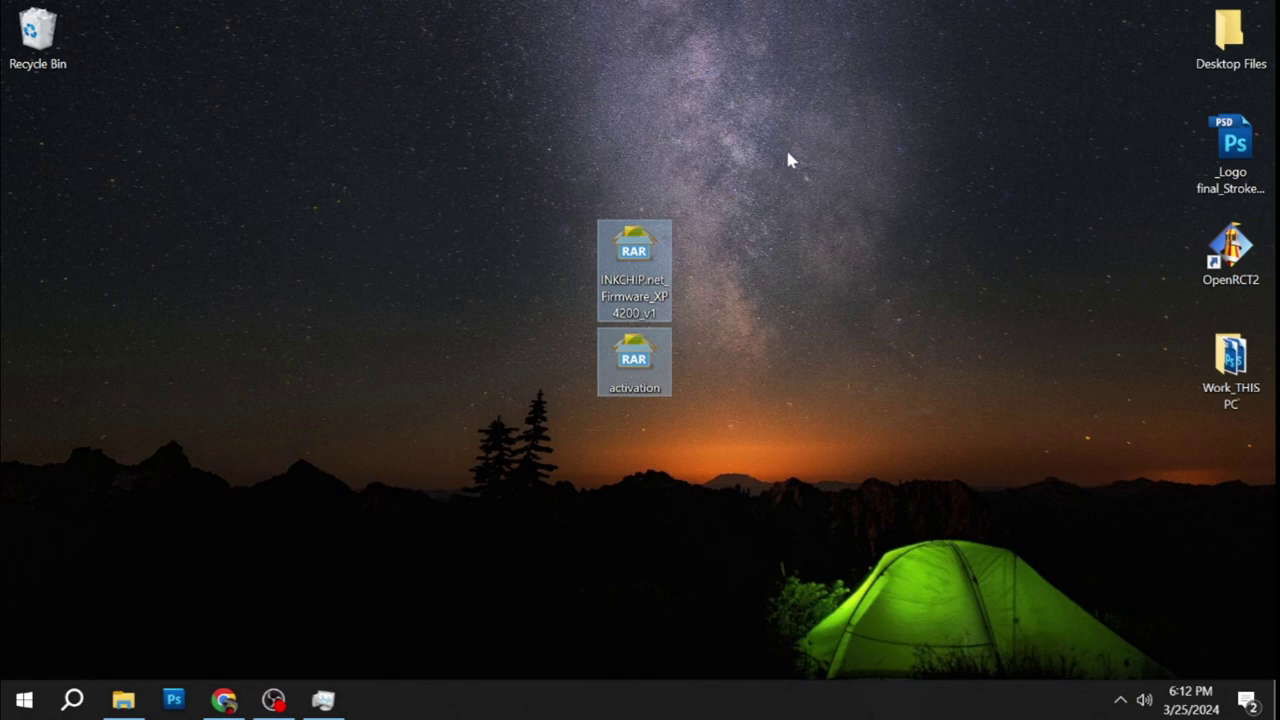
Separate the two archives and open INKCHIP.net_Firmware_XP4200_v1.rar in the archive manager.
click(726, 262)
click(660, 263)
drag(650, 265, 406, 272)
drag(634, 355, 708, 256)
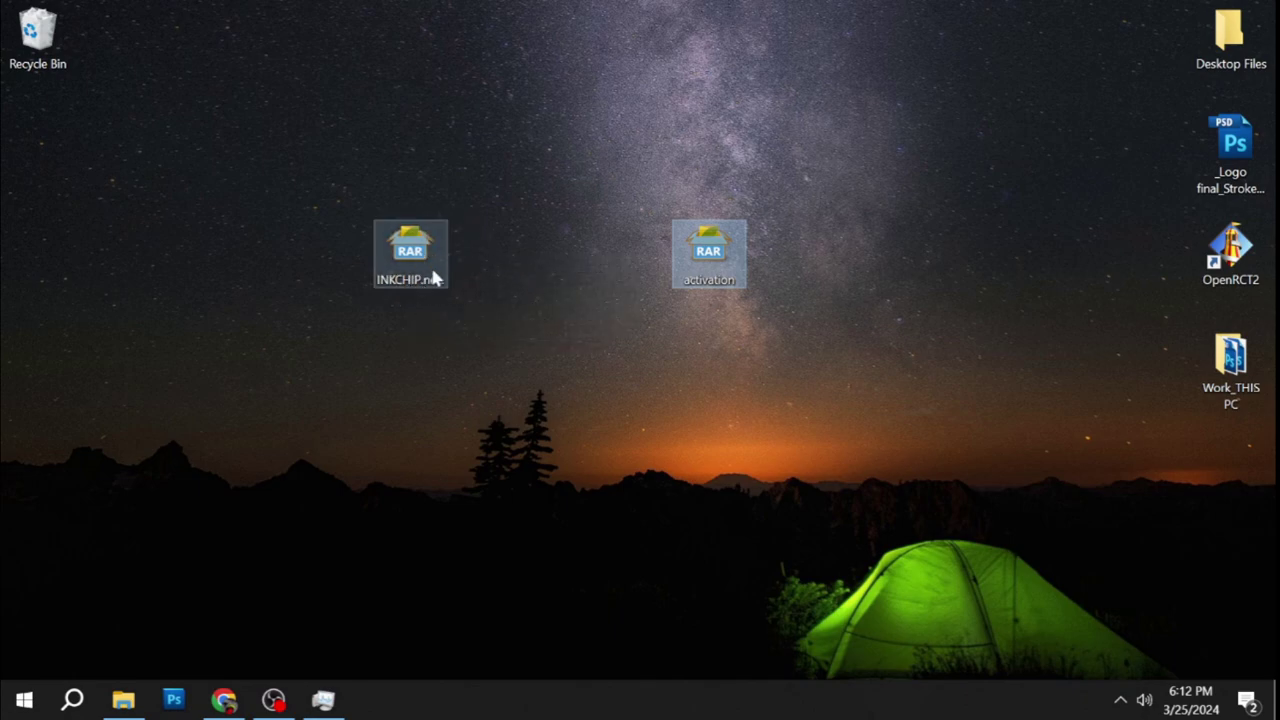
click(418, 268)
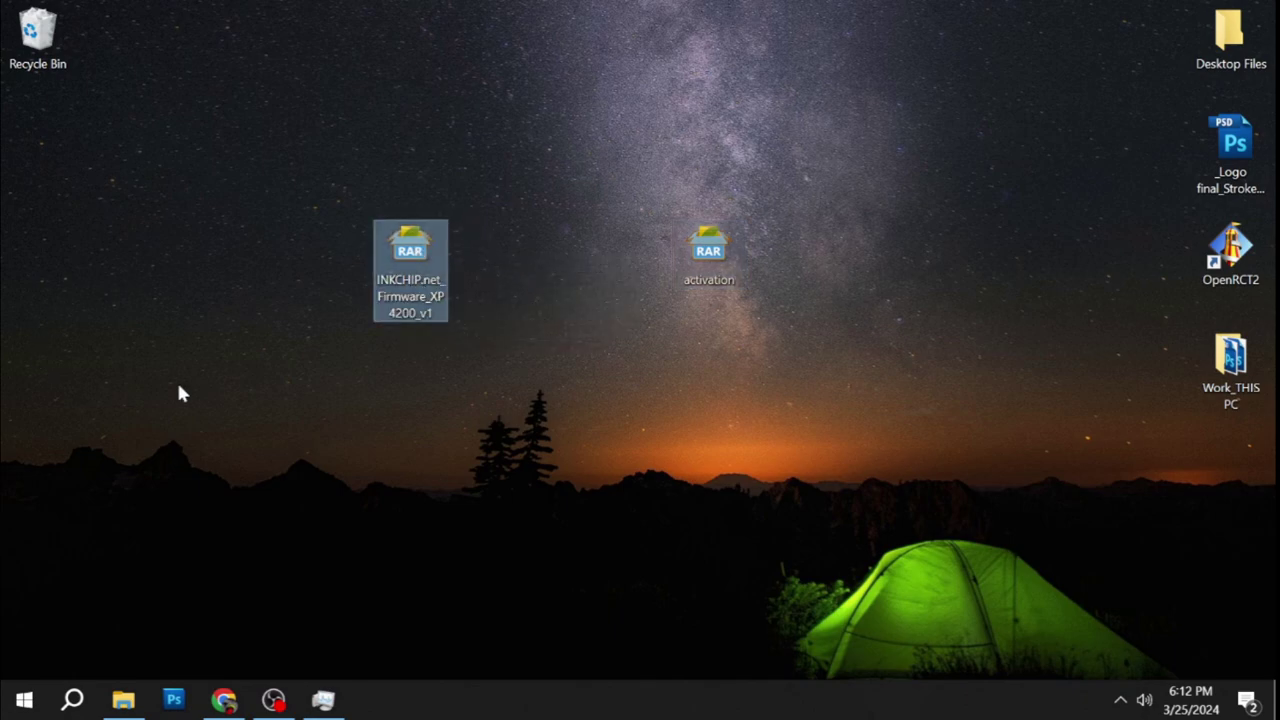
double_click(409, 262)
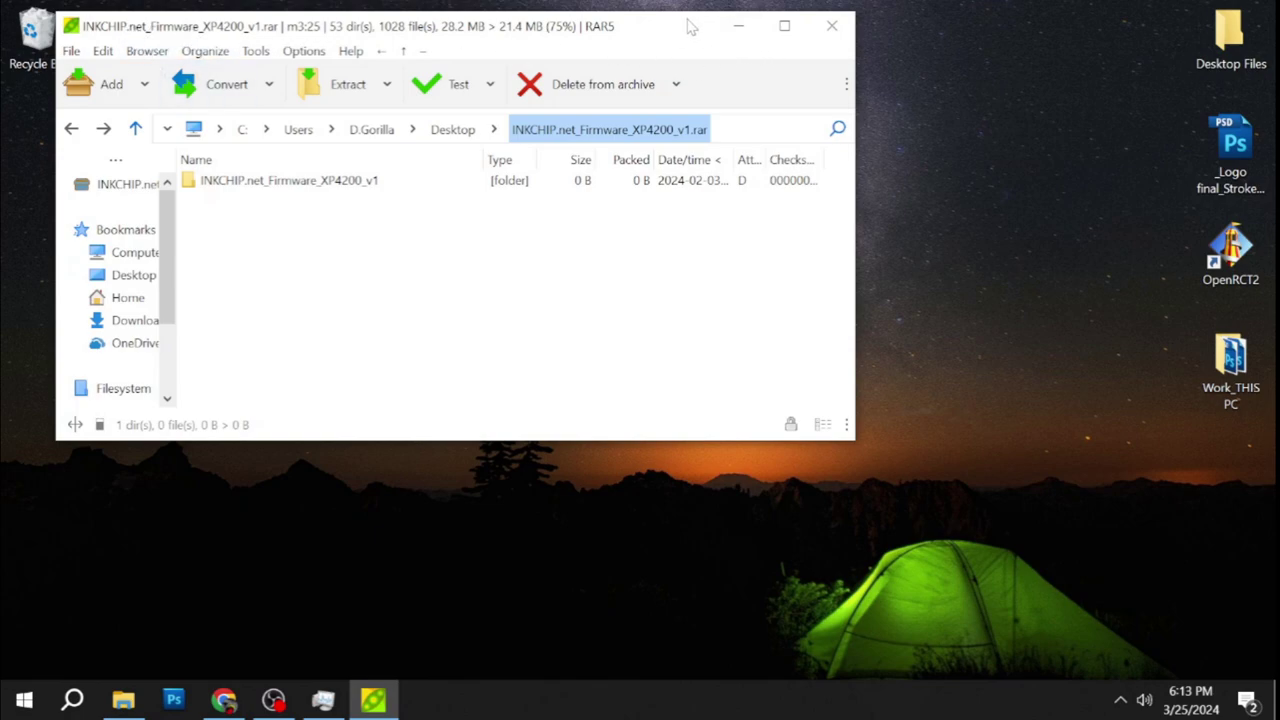
Extract the firmware archive to the Desktop and arrange the new folder beside the archives.
click(343, 88)
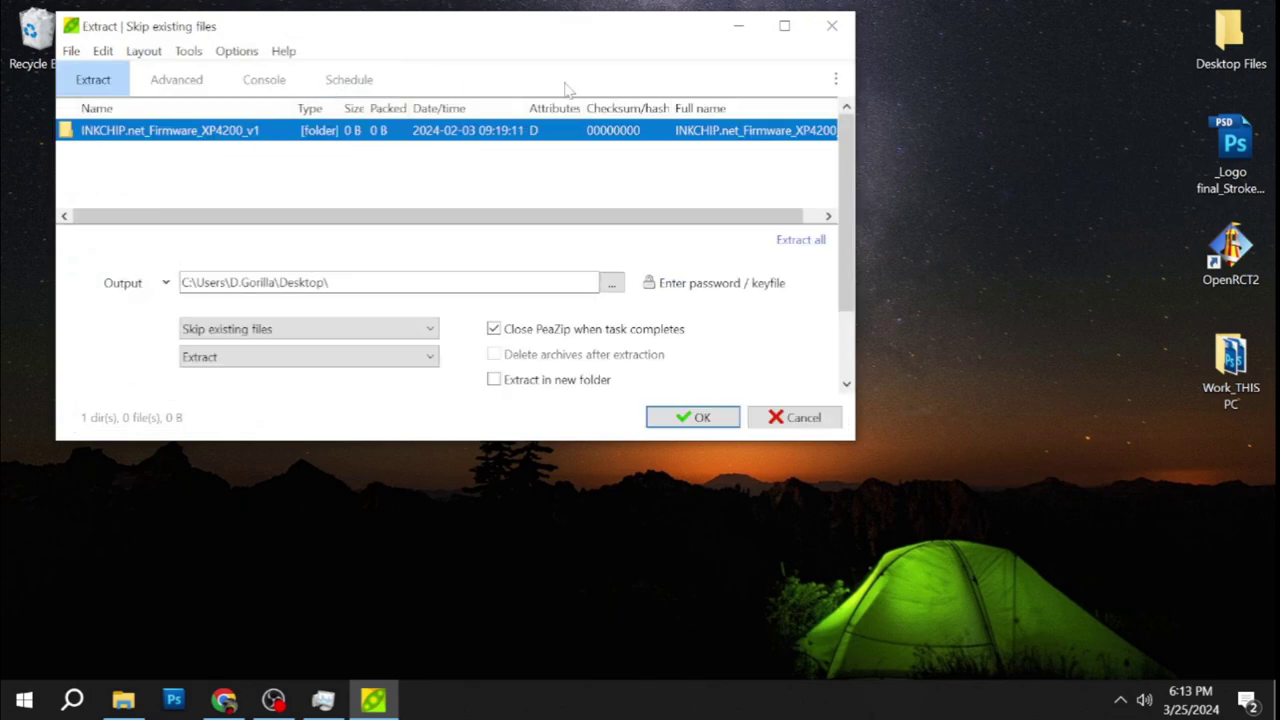
click(703, 418)
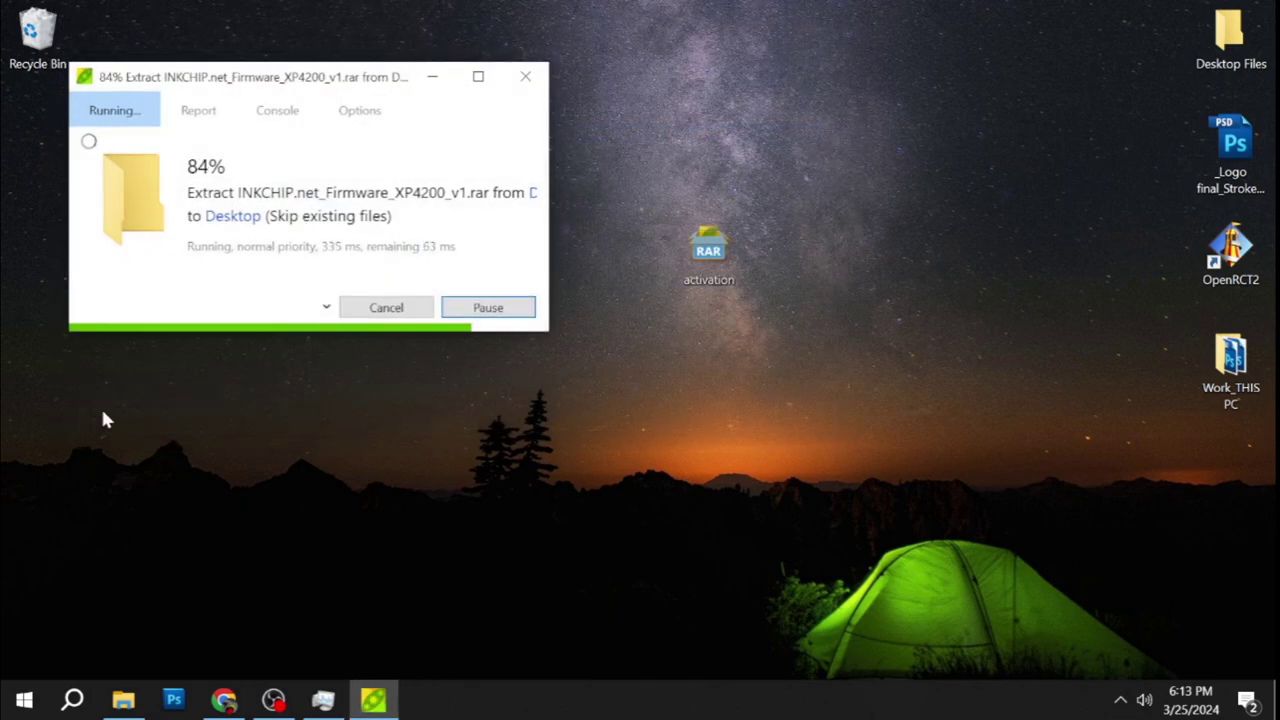
drag(70, 155, 554, 376)
drag(409, 259, 45, 152)
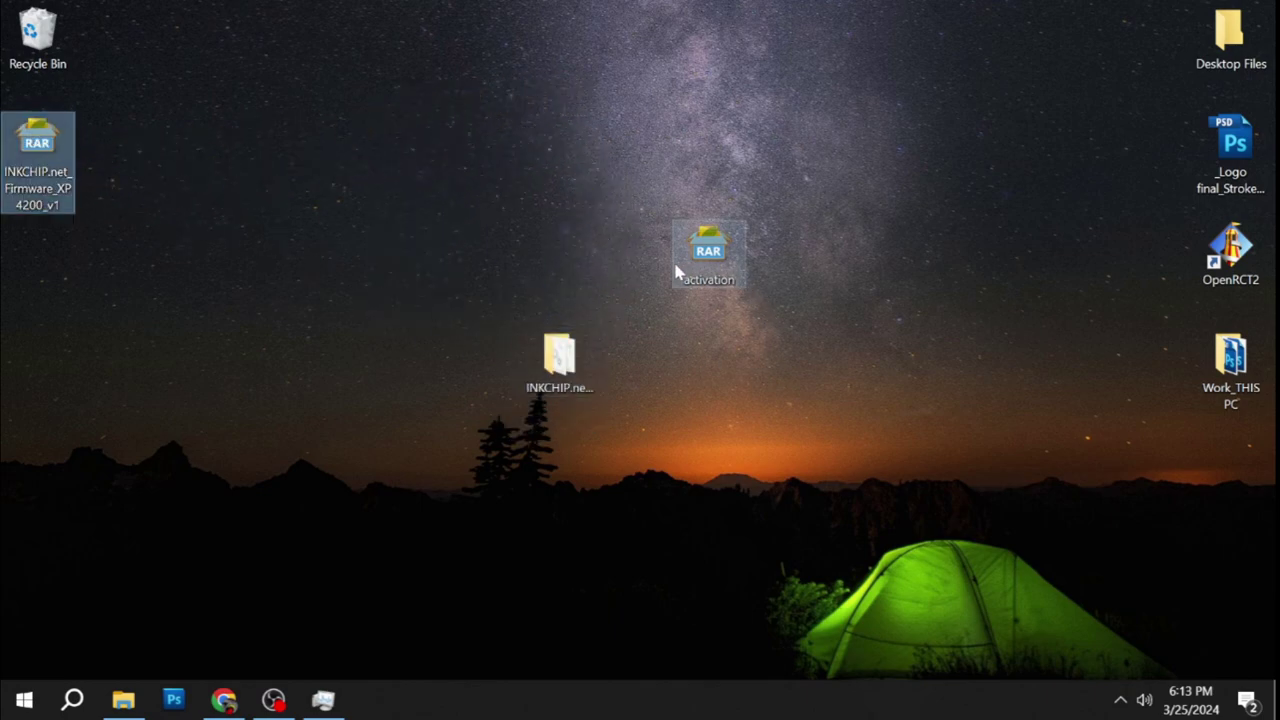
drag(707, 255, 857, 255)
drag(573, 345, 573, 235)
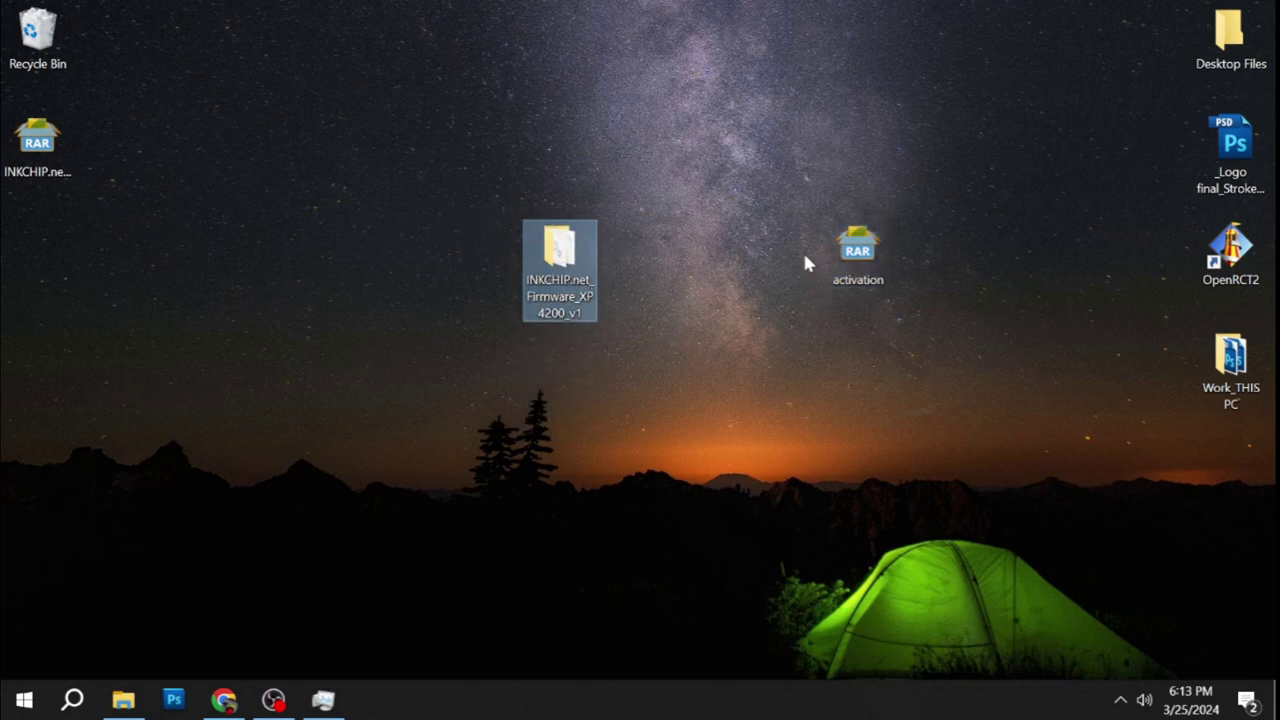
Run the INKCHIP.net Firmware updater from the extracted folder as administrator.
double_click(562, 258)
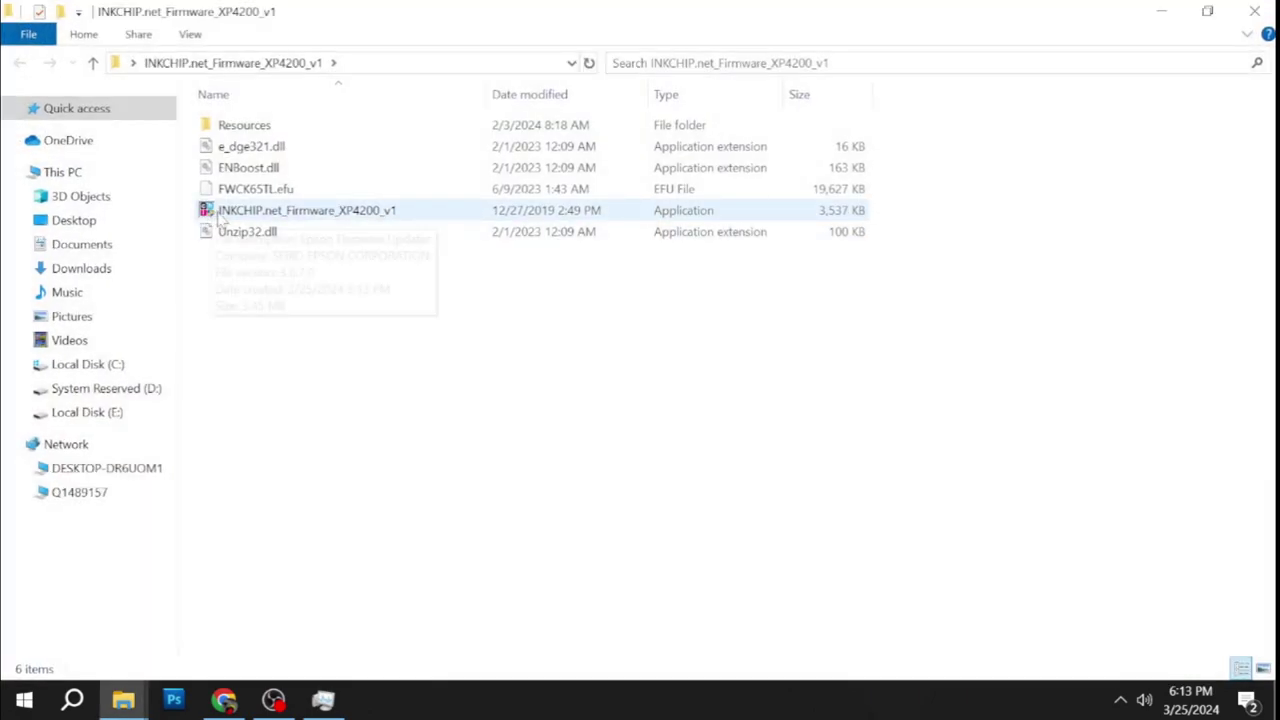
right_click(281, 214)
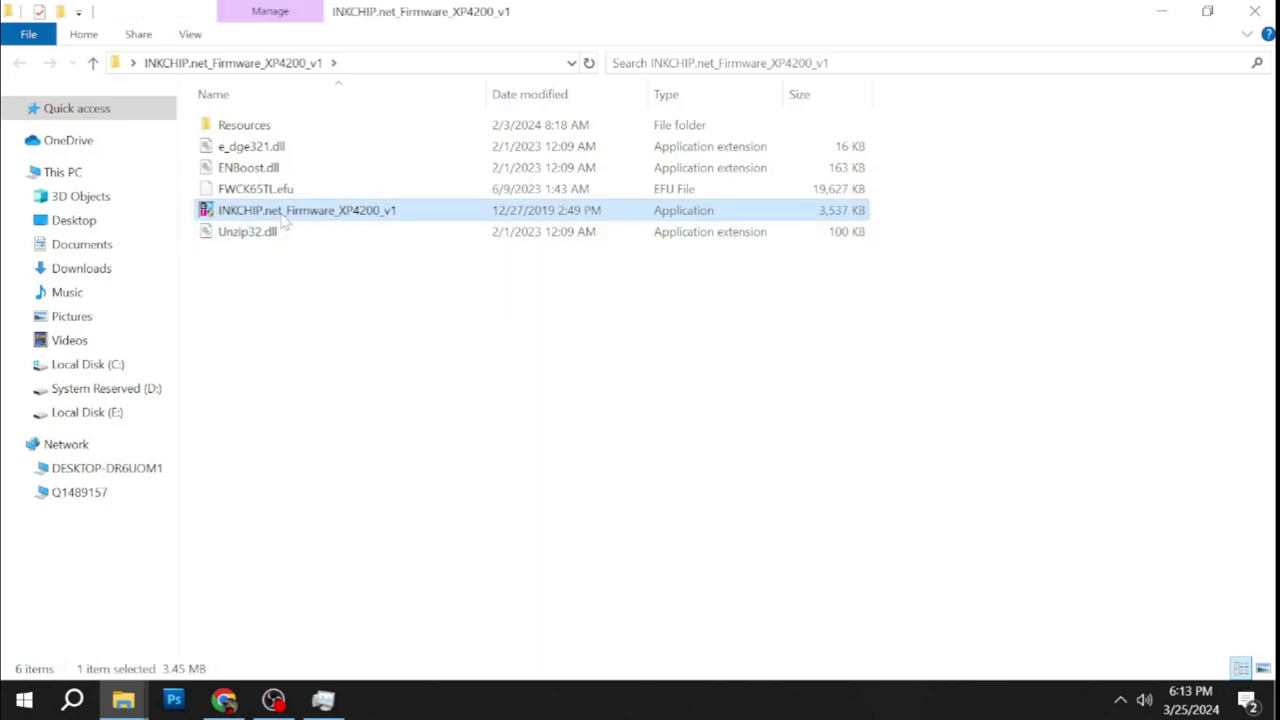
click(364, 252)
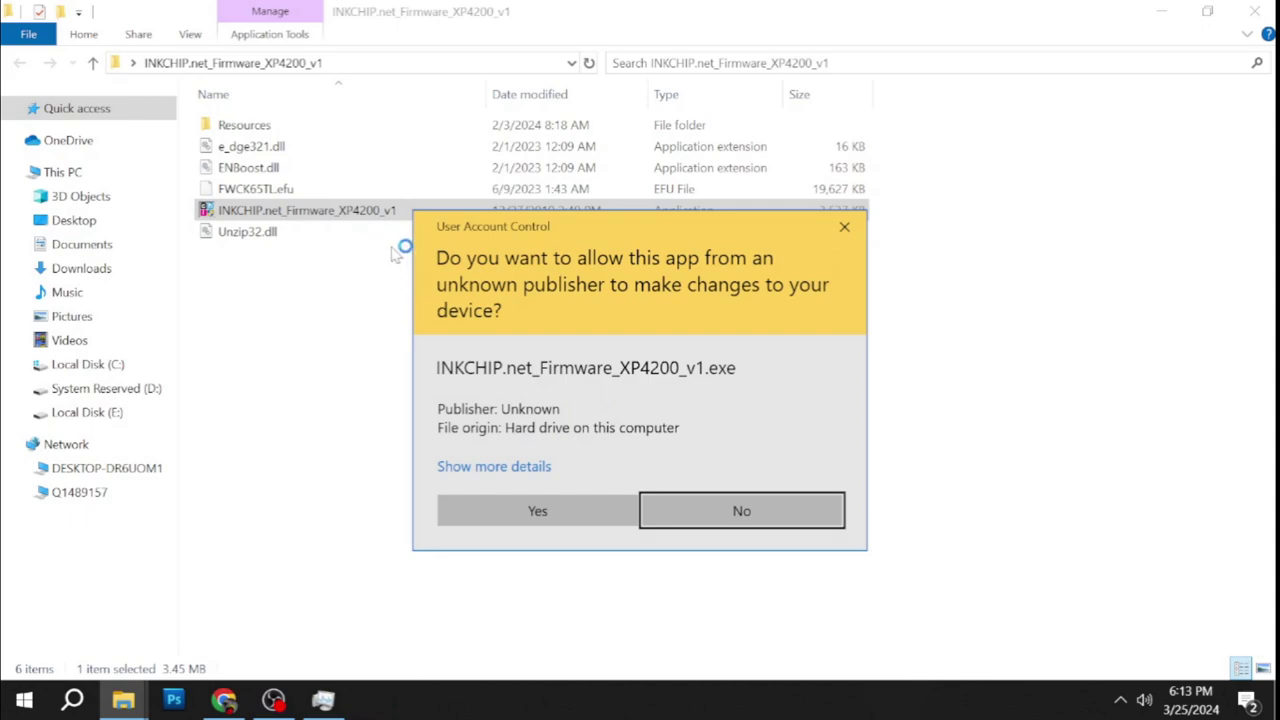
click(534, 512)
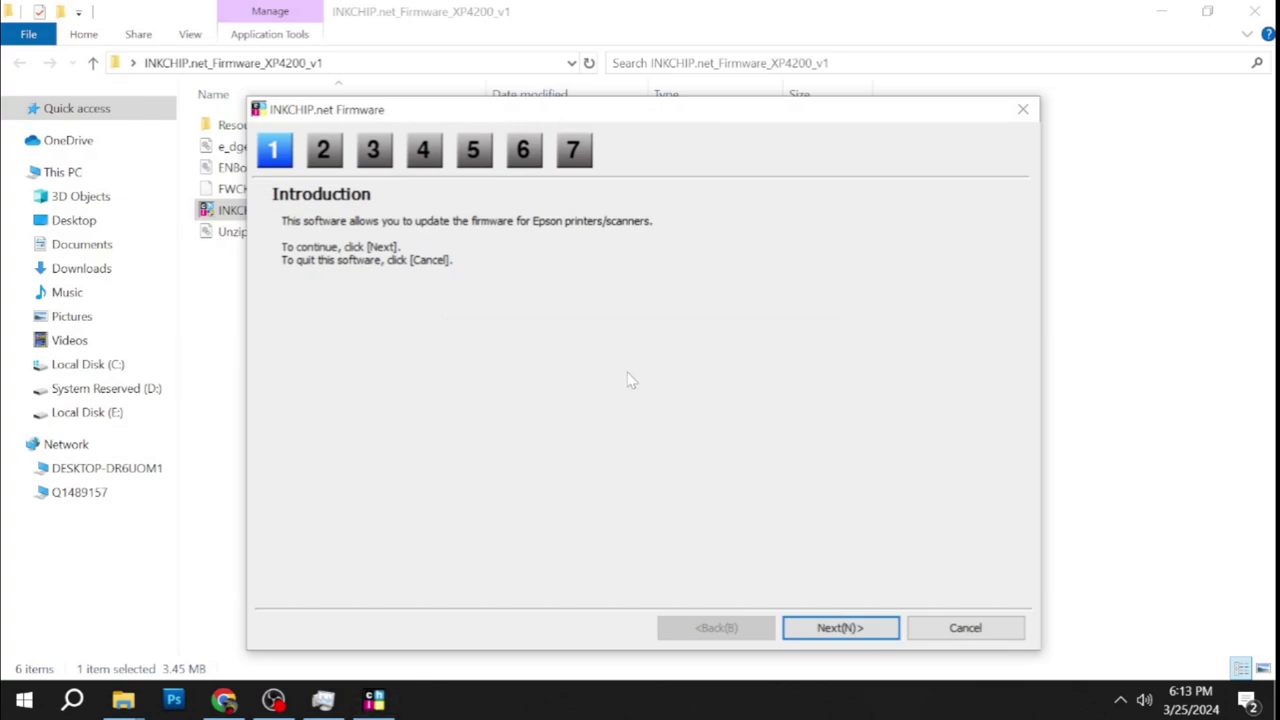
drag(513, 113, 508, 81)
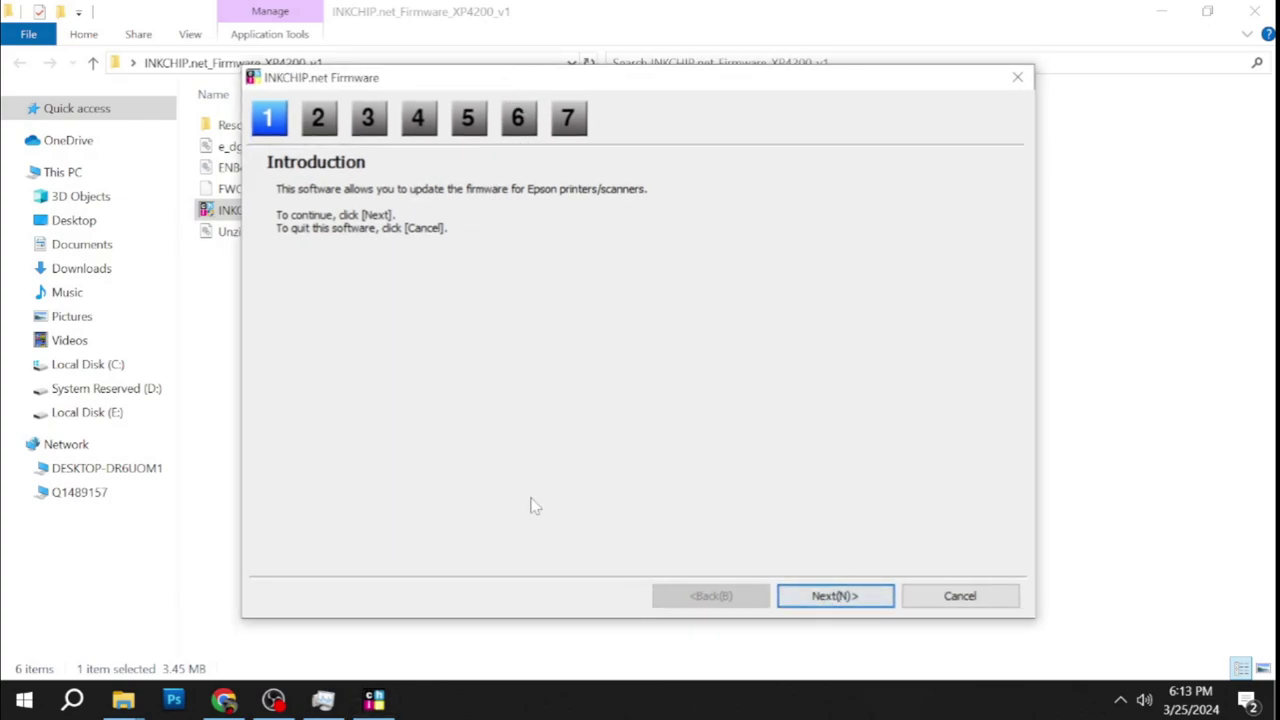
Accept the licence and start the 06.75.IT02N2 update for the USB printer.
click(858, 600)
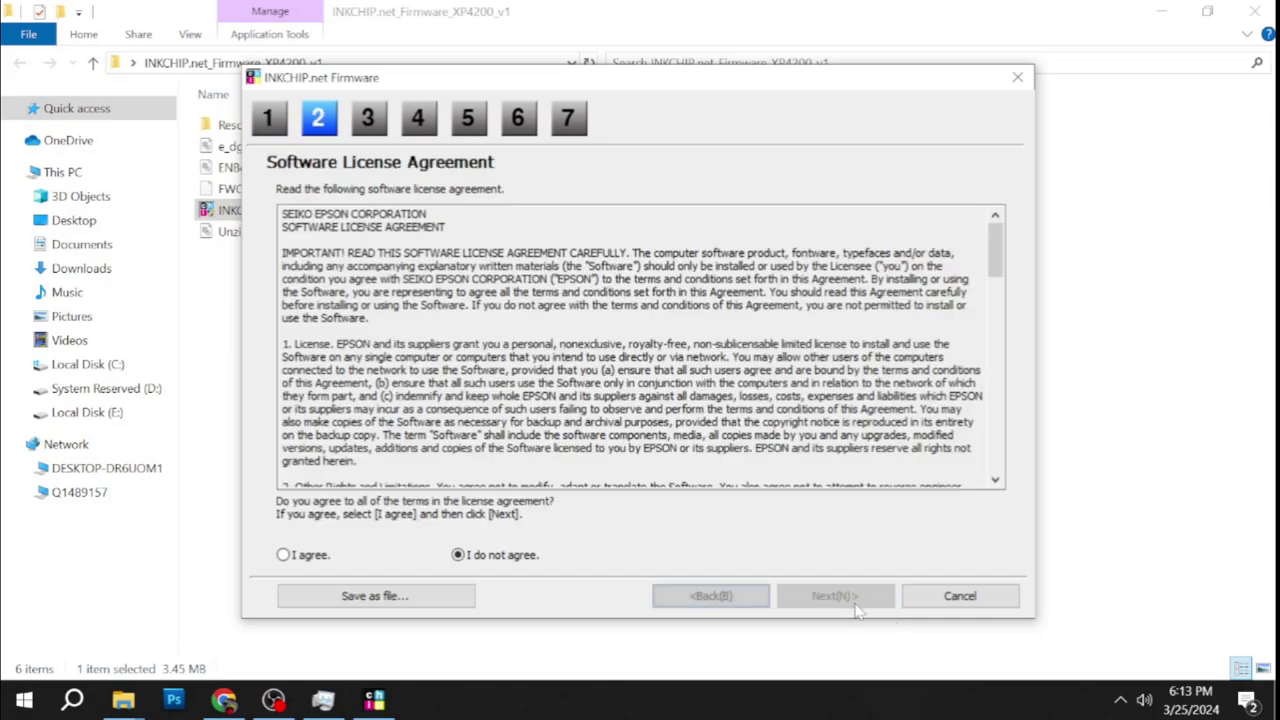
click(296, 560)
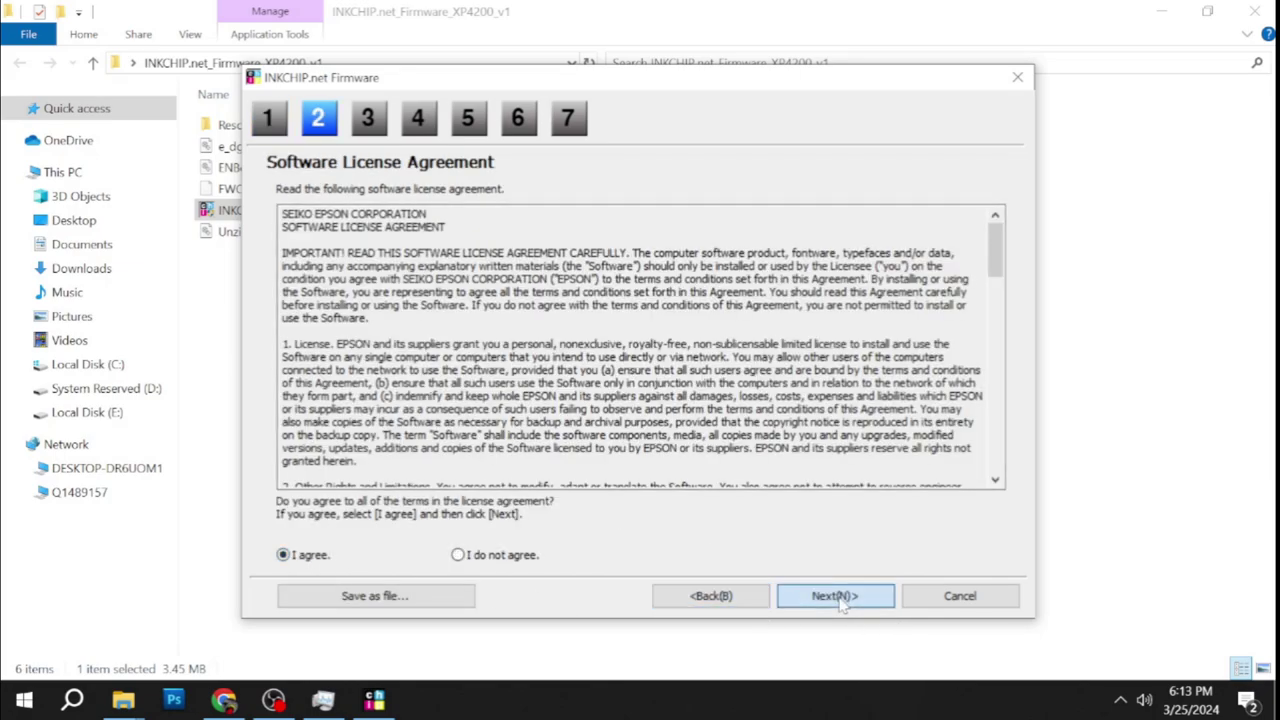
click(832, 596)
click(833, 597)
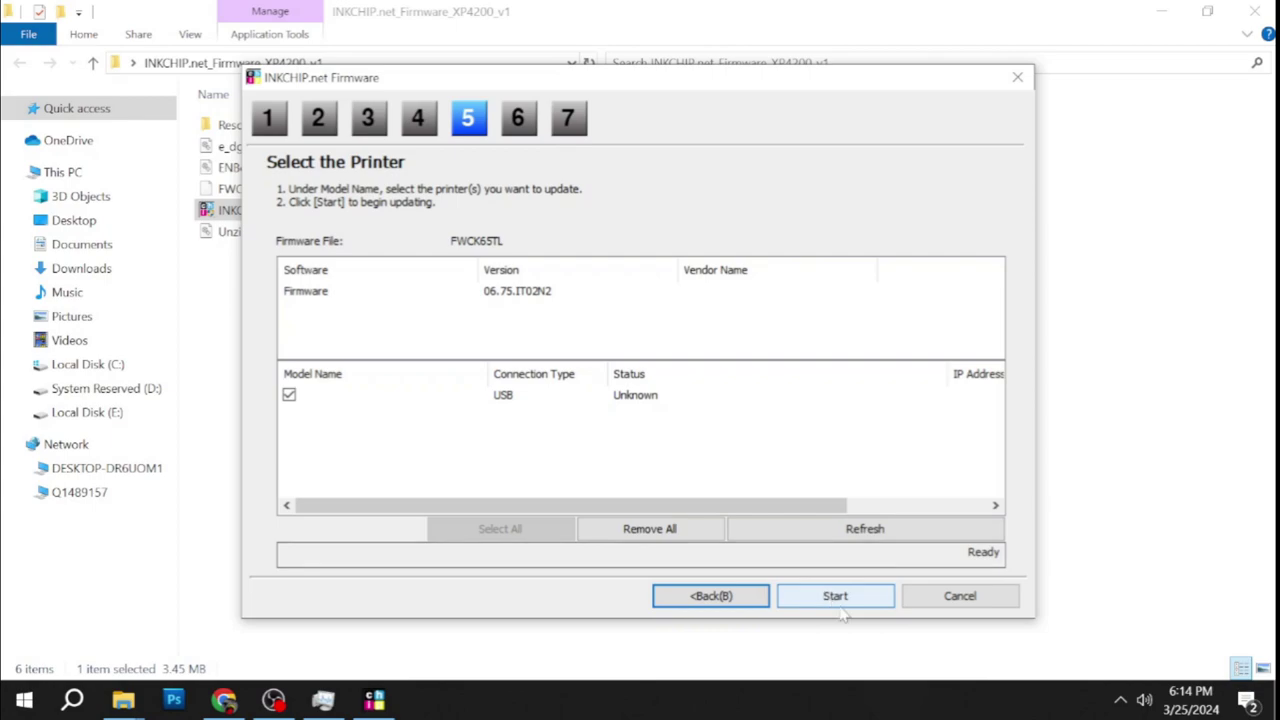
click(835, 598)
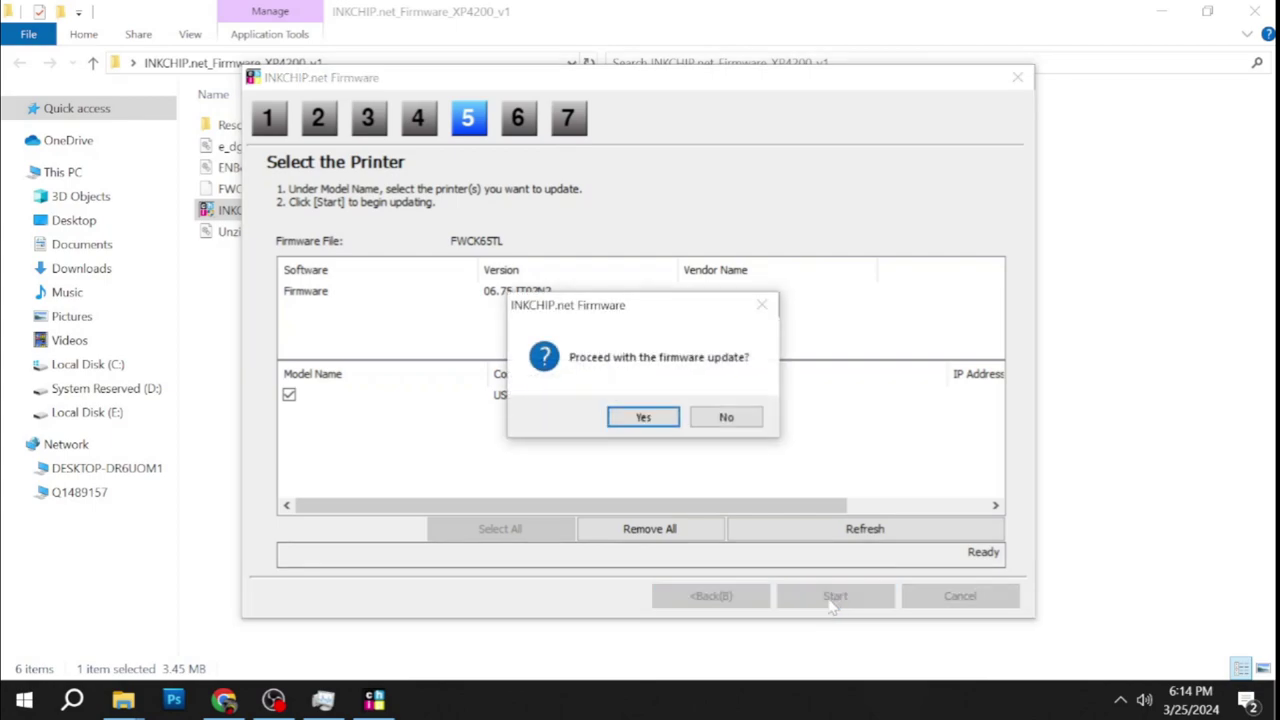
Confirm the update and let firmware 06.75.IT02N2 transfer to 100% complete.
click(628, 418)
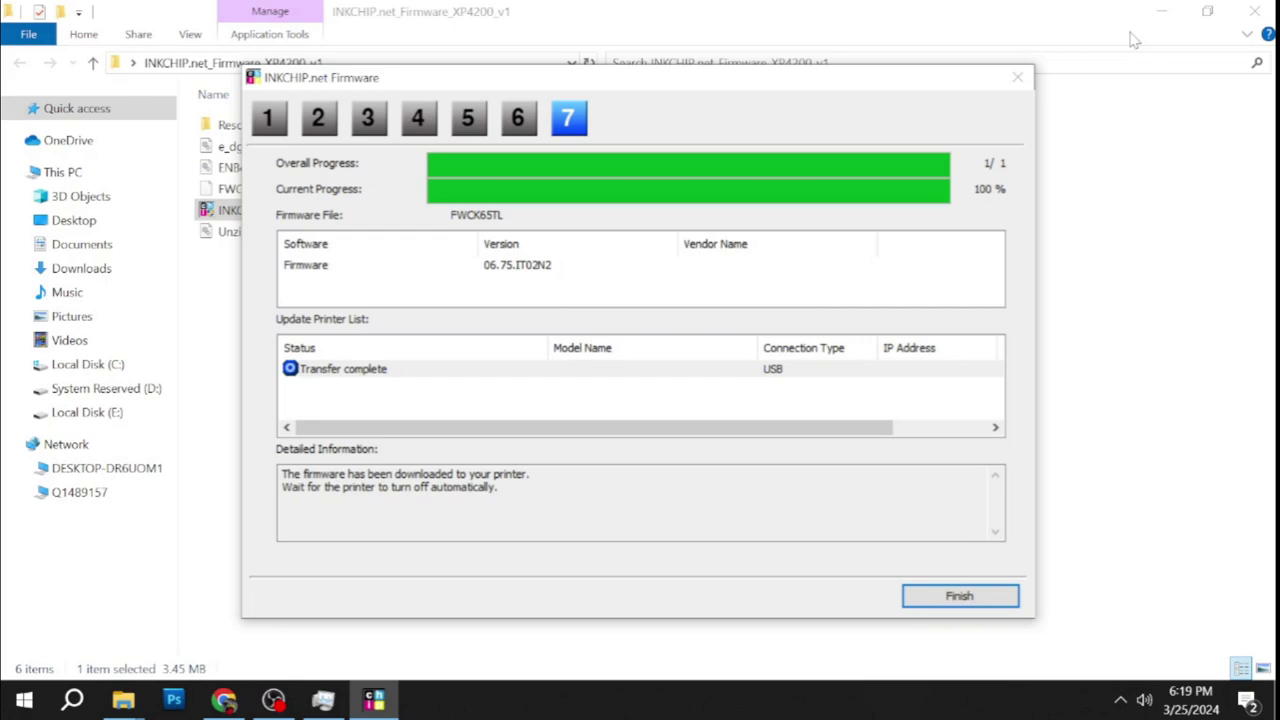
click(791, 9)
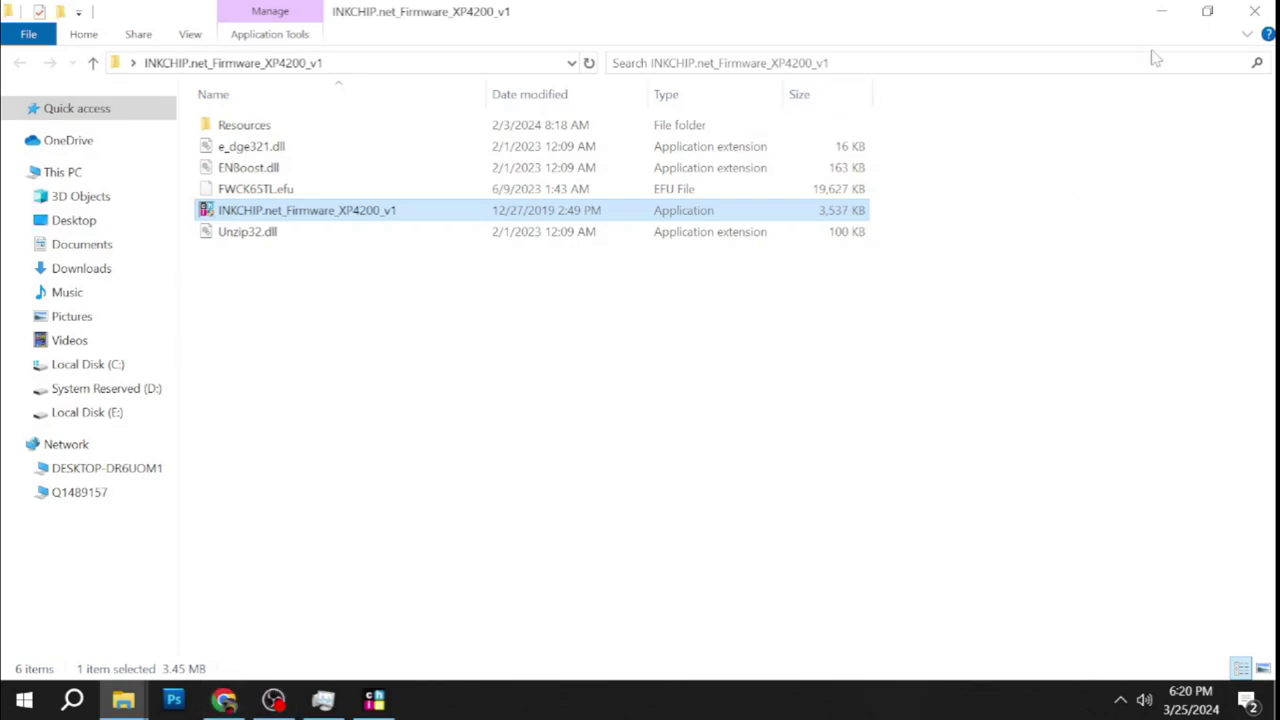
Close the finished updater and extract activation.exe from activation.rar to the desktop.
click(1162, 11)
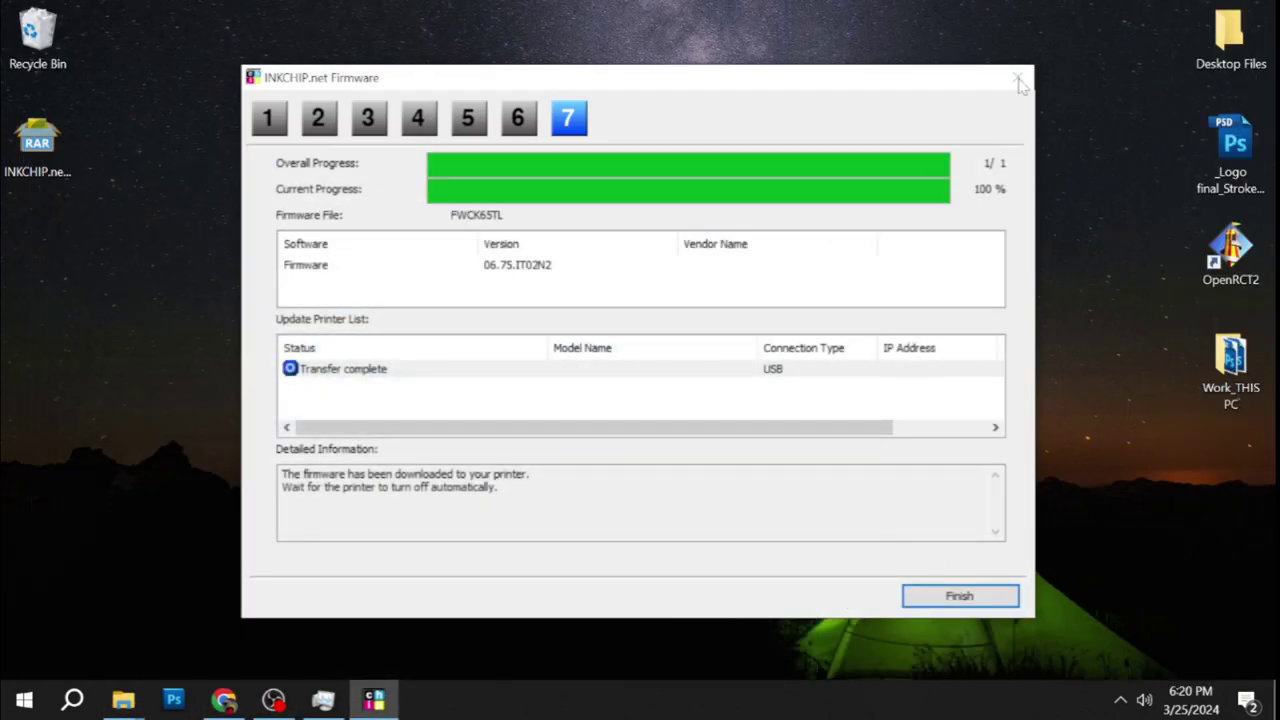
click(970, 595)
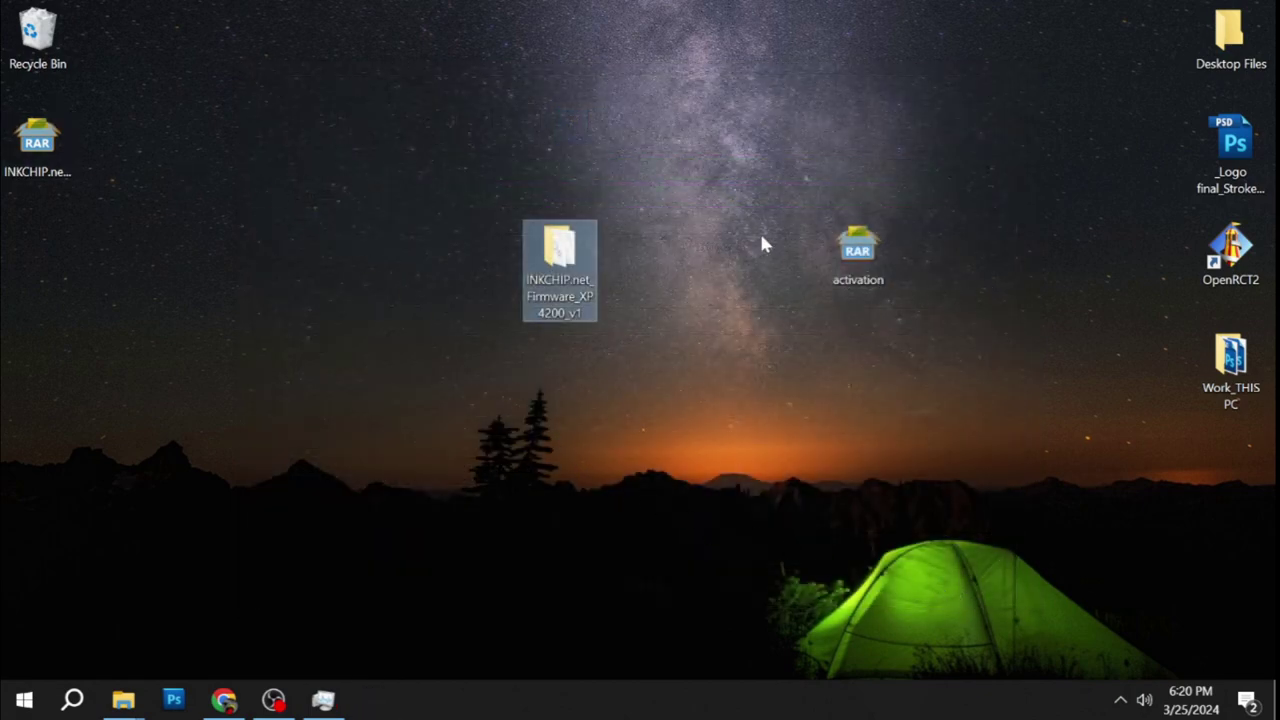
double_click(855, 245)
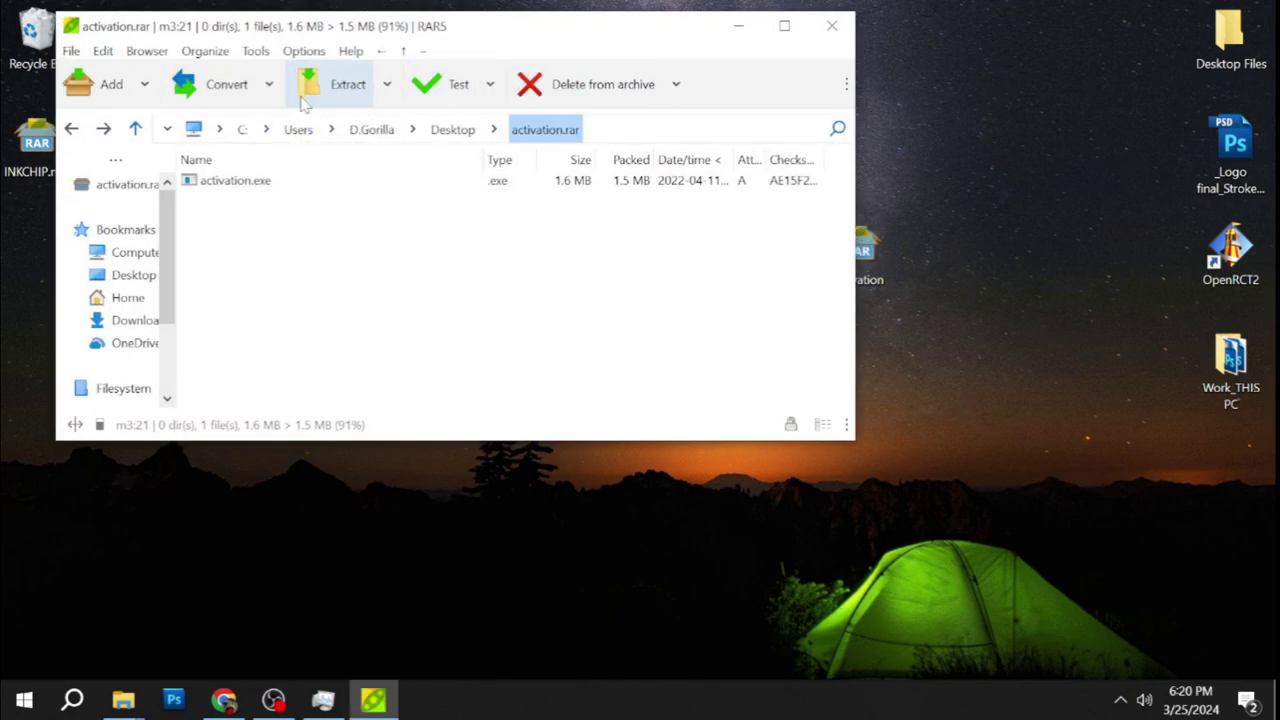
click(333, 100)
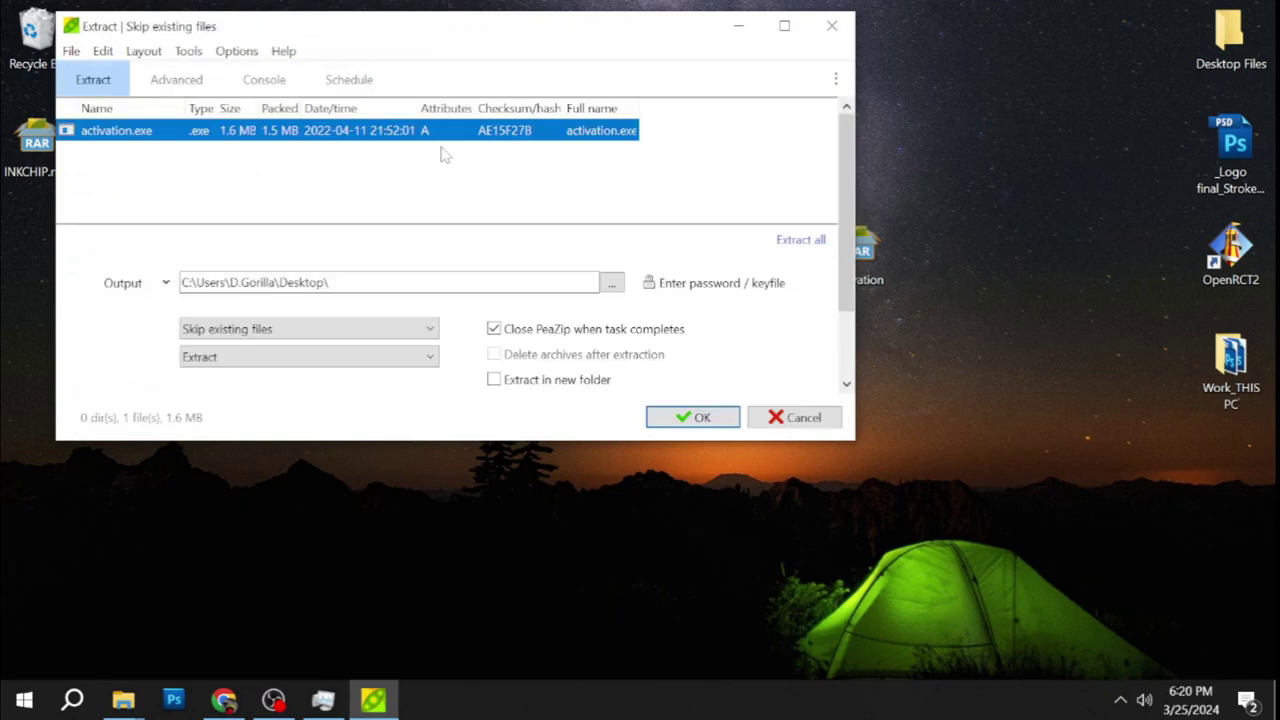
click(718, 412)
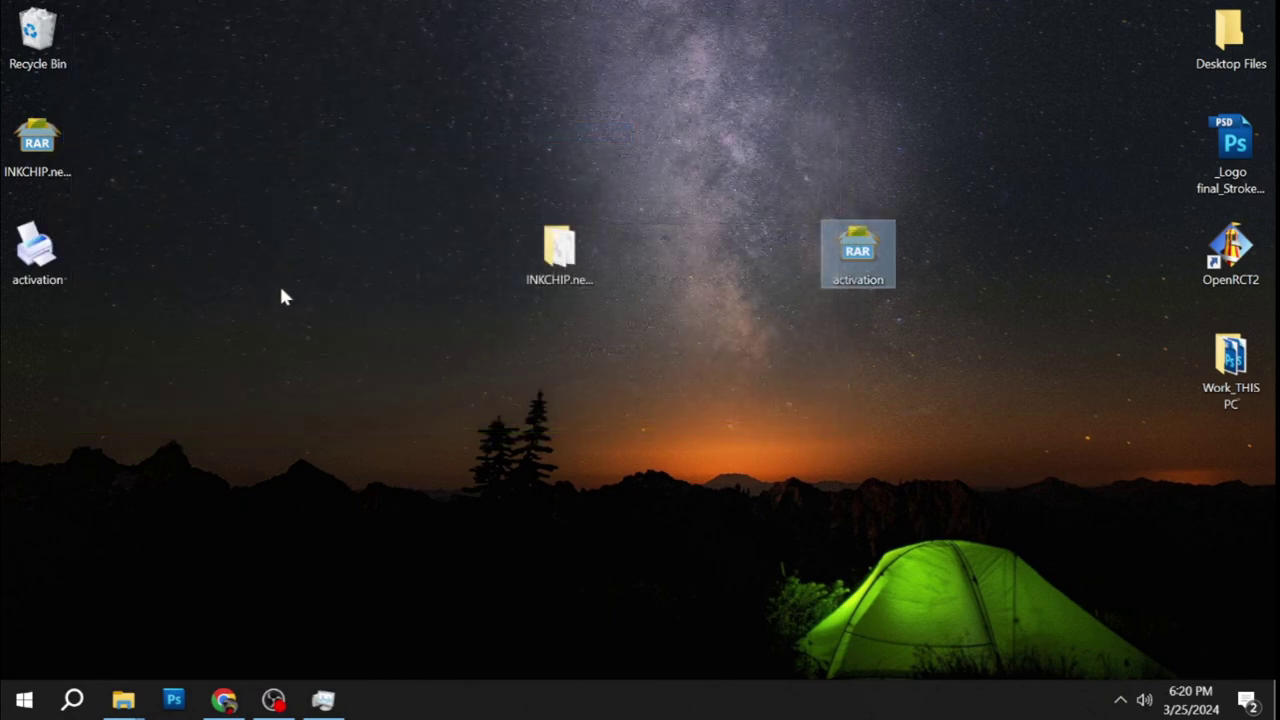
Place activation.exe beside the INKCHIP folder, move activation.rar left, and select the program.
mouse_move(42, 252)
mouse_down()
mouse_move(625, 285)
mouse_move(679, 333)
mouse_move(648, 245)
mouse_move(668, 258)
mouse_up()
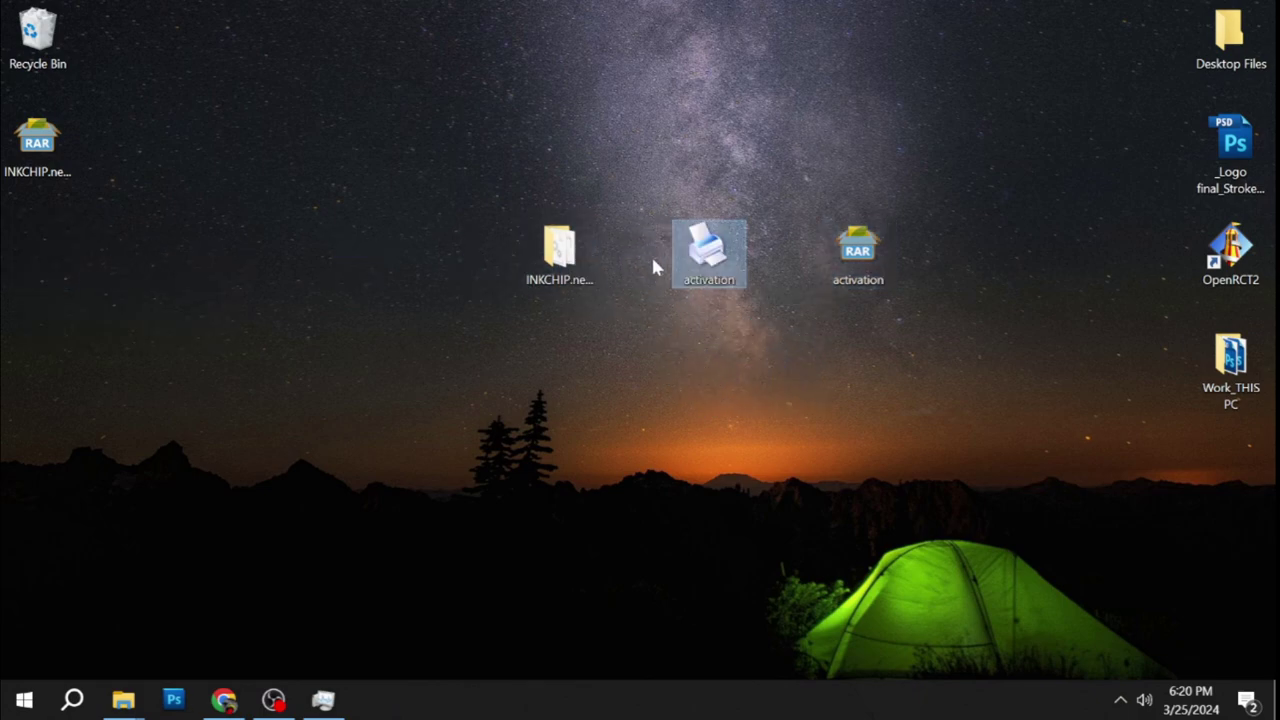
drag(920, 354, 712, 266)
drag(864, 252, 55, 238)
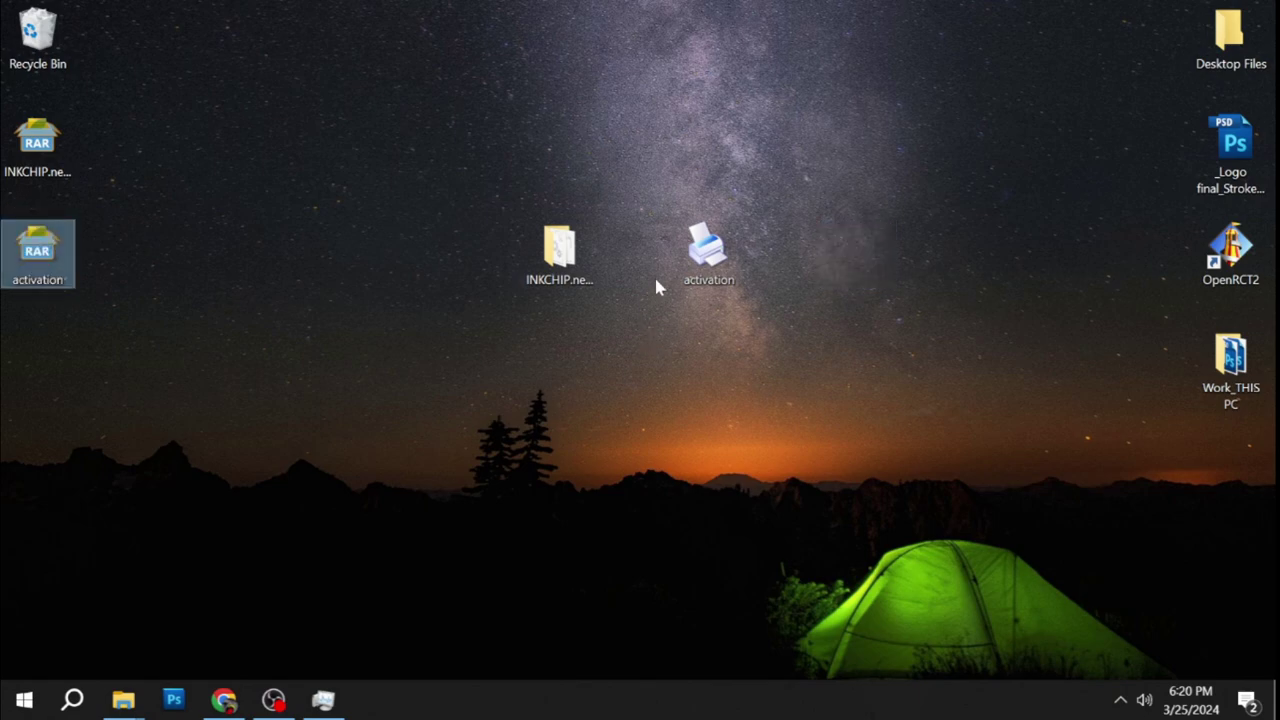
click(716, 254)
right_click(716, 254)
Run the activation program as administrator and accept its client-updated notice.
click(775, 262)
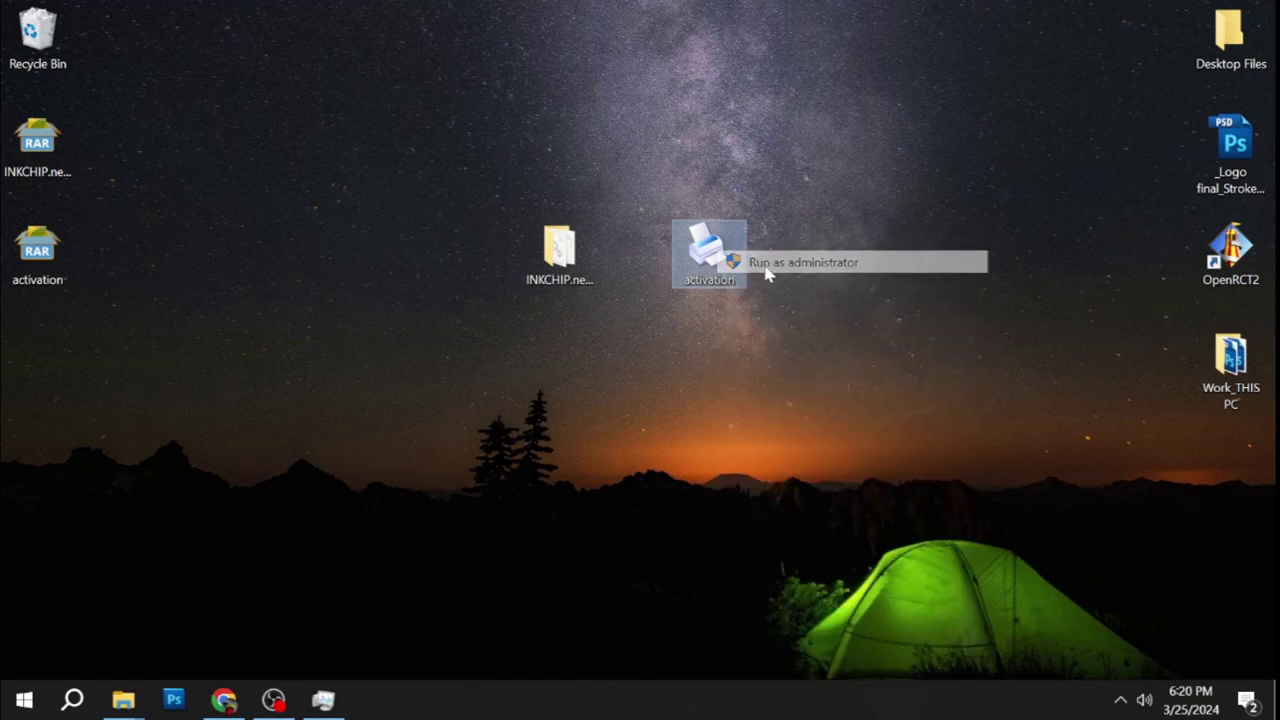
click(558, 490)
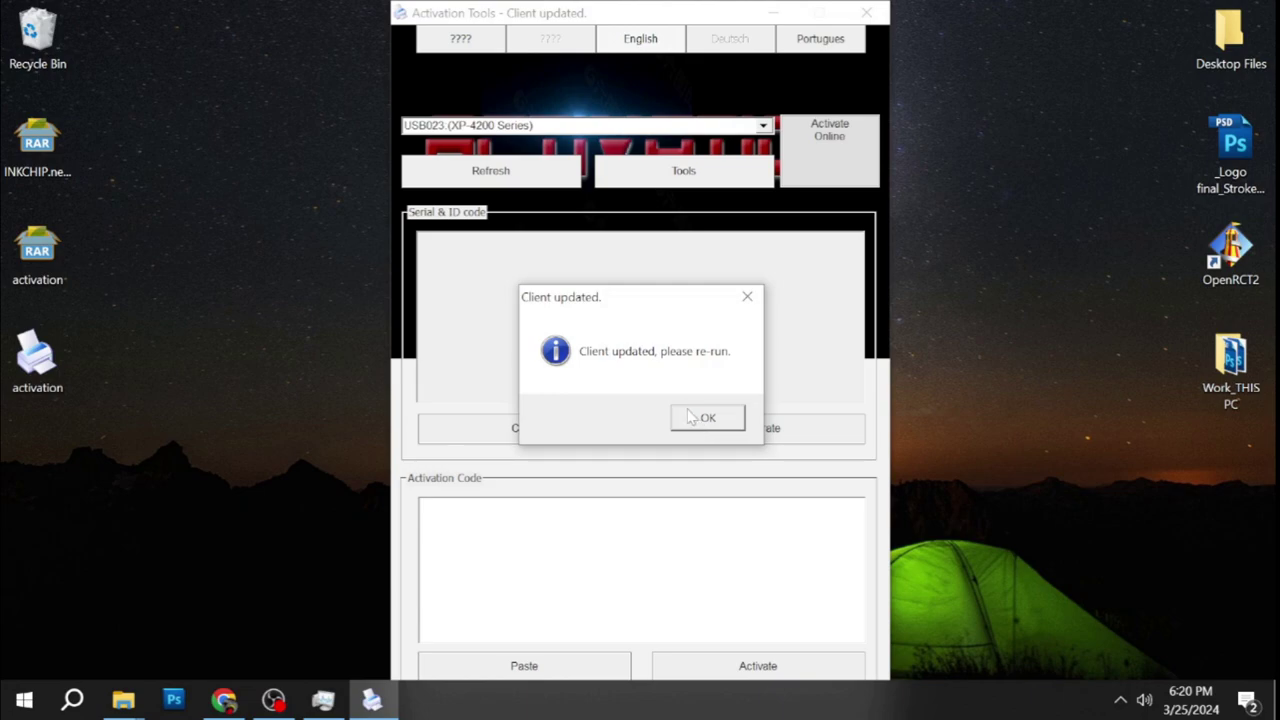
click(705, 418)
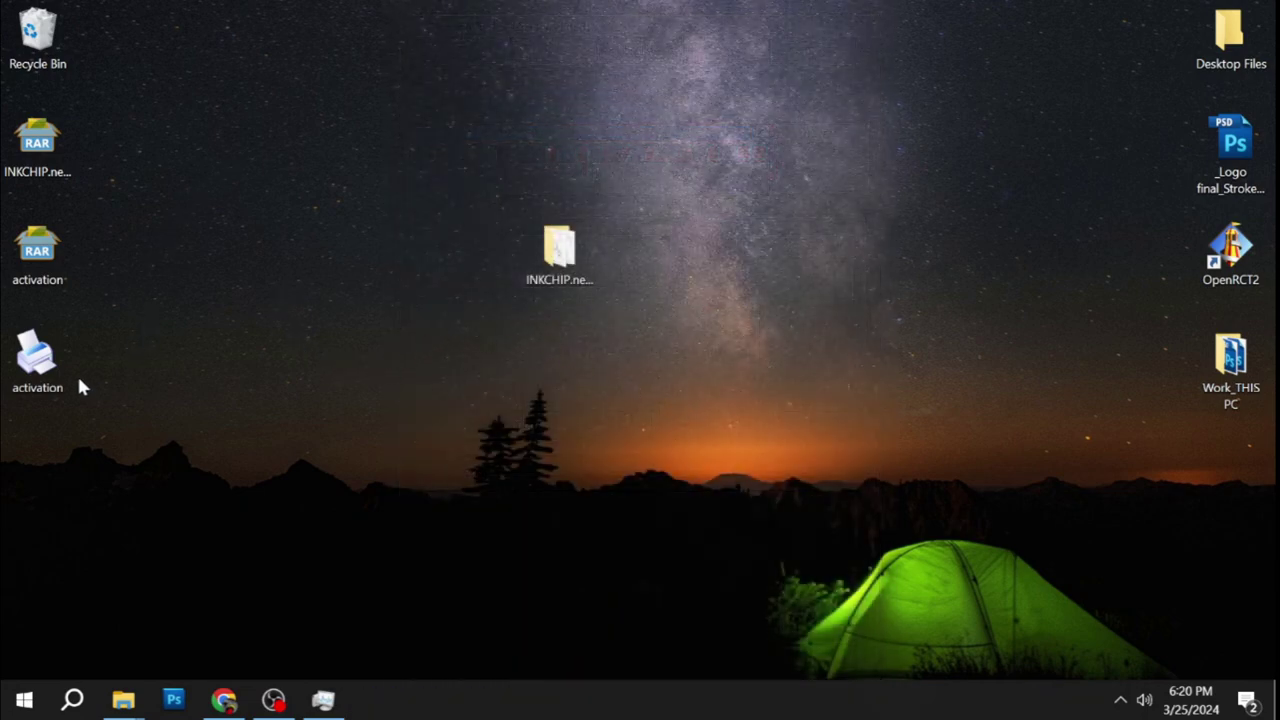
Relaunch the updated tool and activate the XP-4200 online to get its serial and ID code.
drag(50, 368, 715, 255)
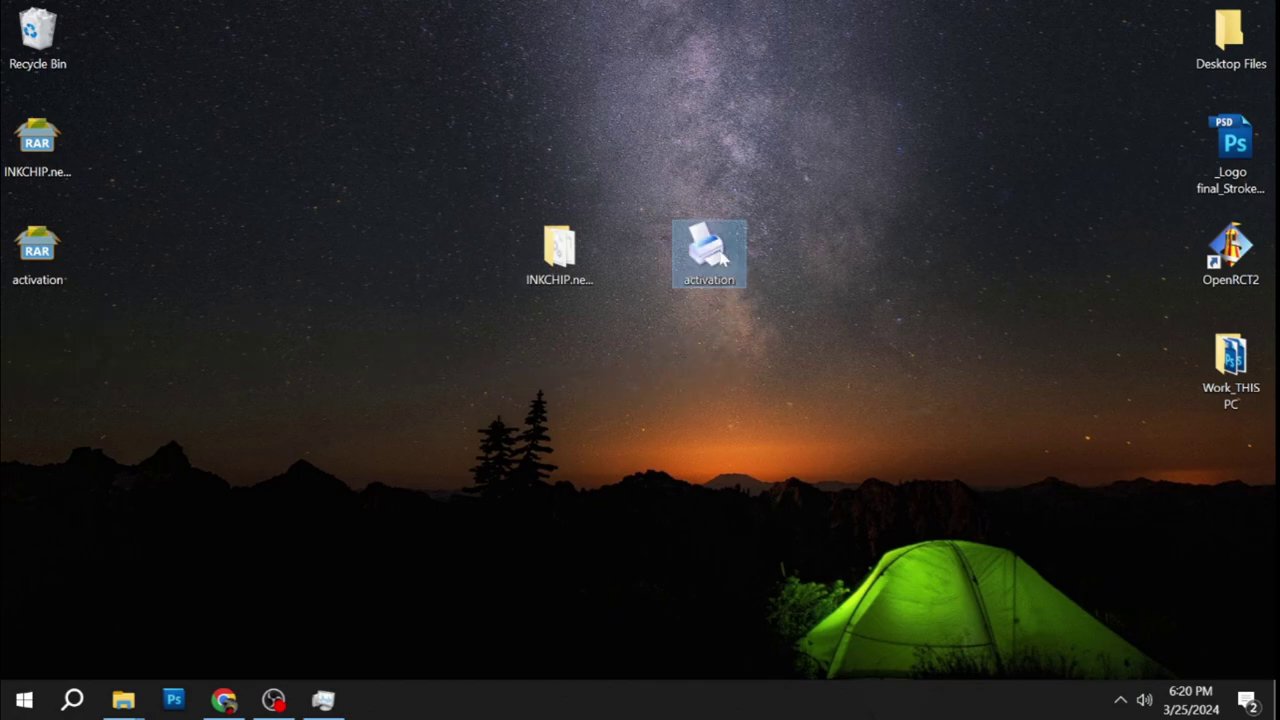
double_click(715, 255)
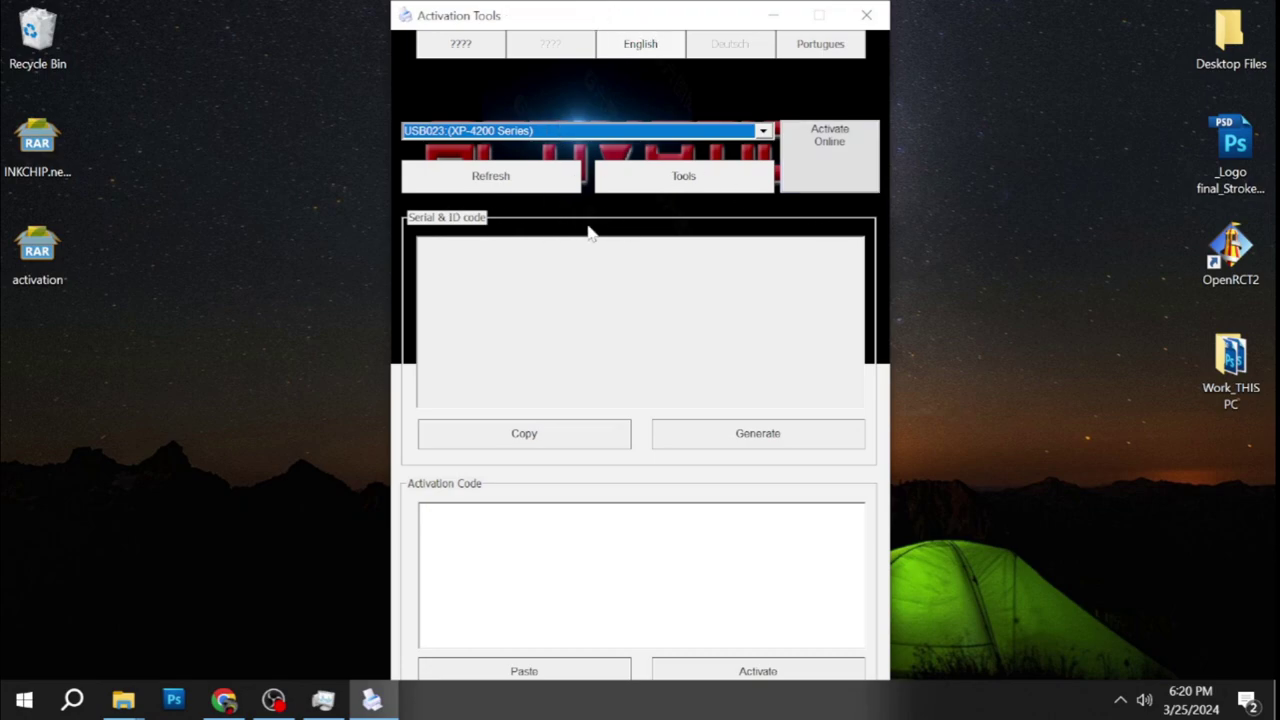
click(815, 170)
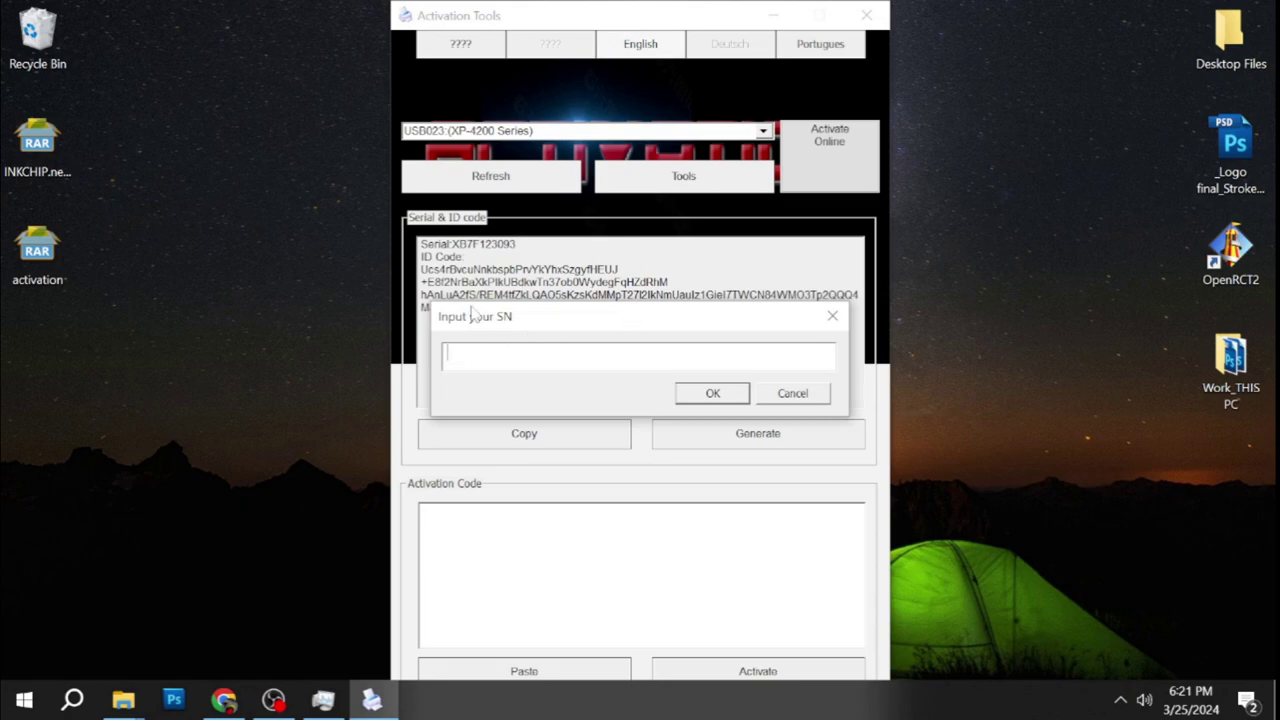
click(224, 700)
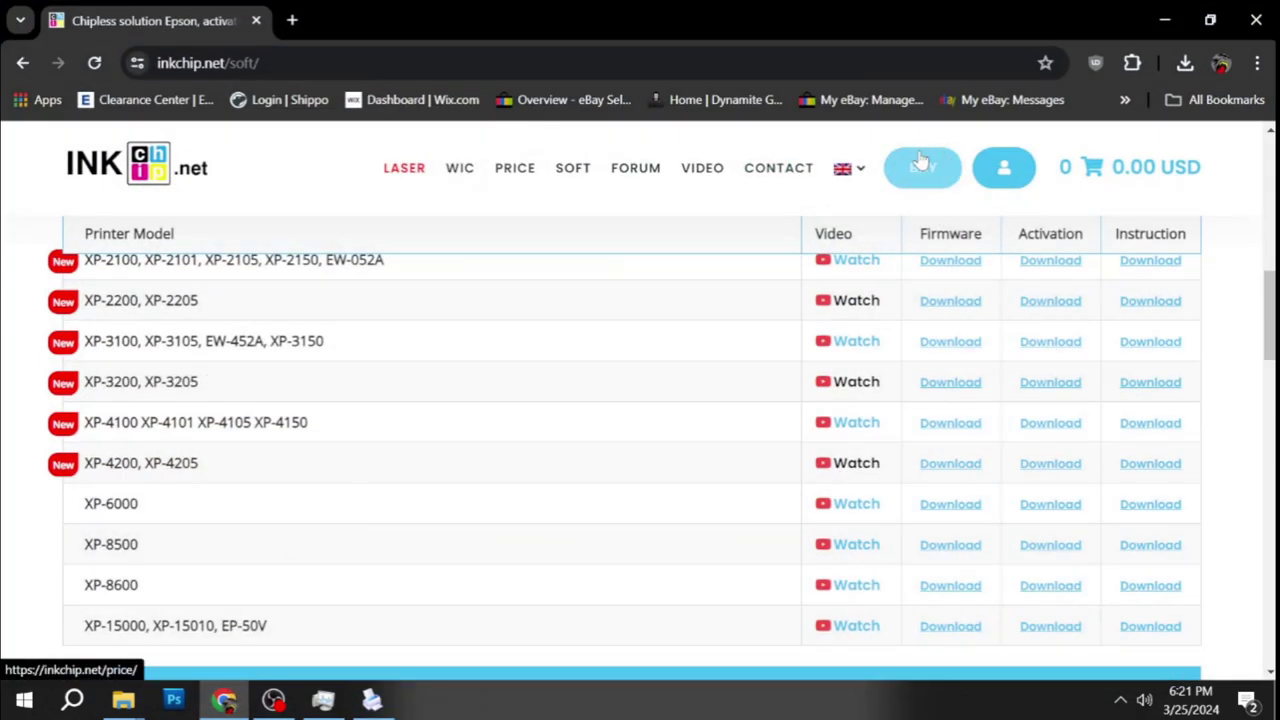
On the BUY page, add the XP Series code for XP-4200, XP-4205 to the cart and view it.
click(912, 190)
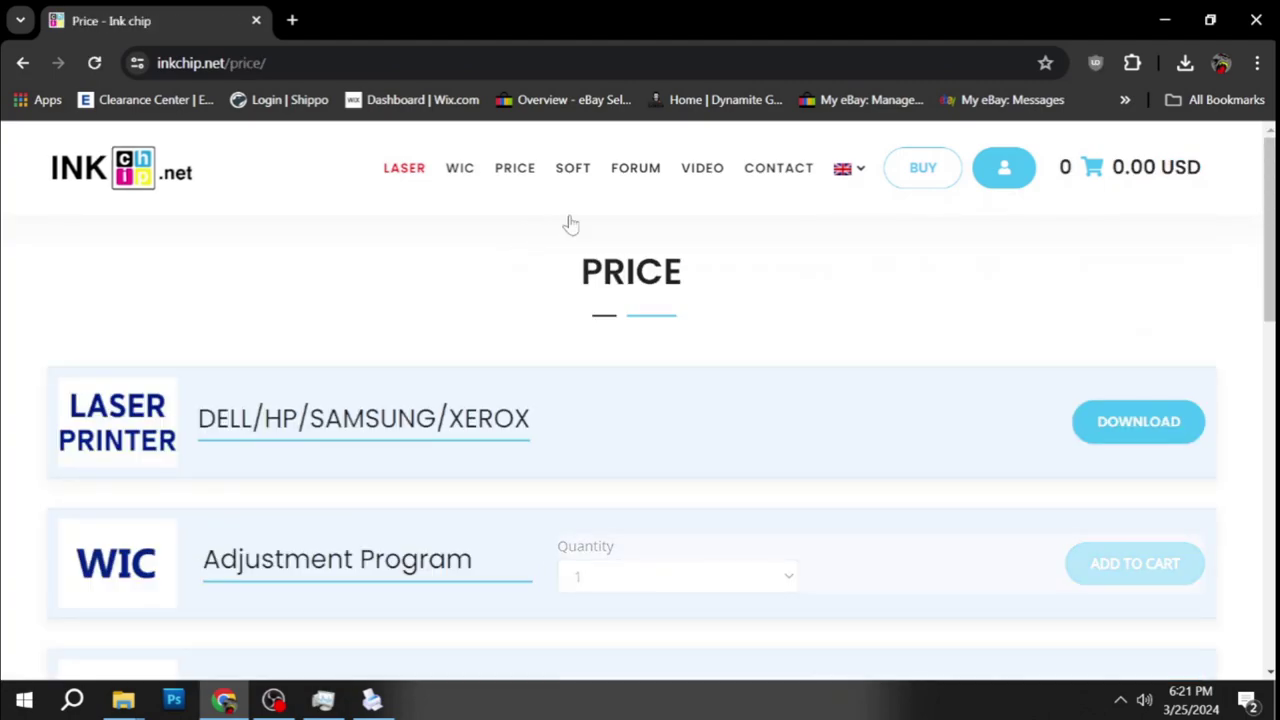
scroll(357, 389, down, 2)
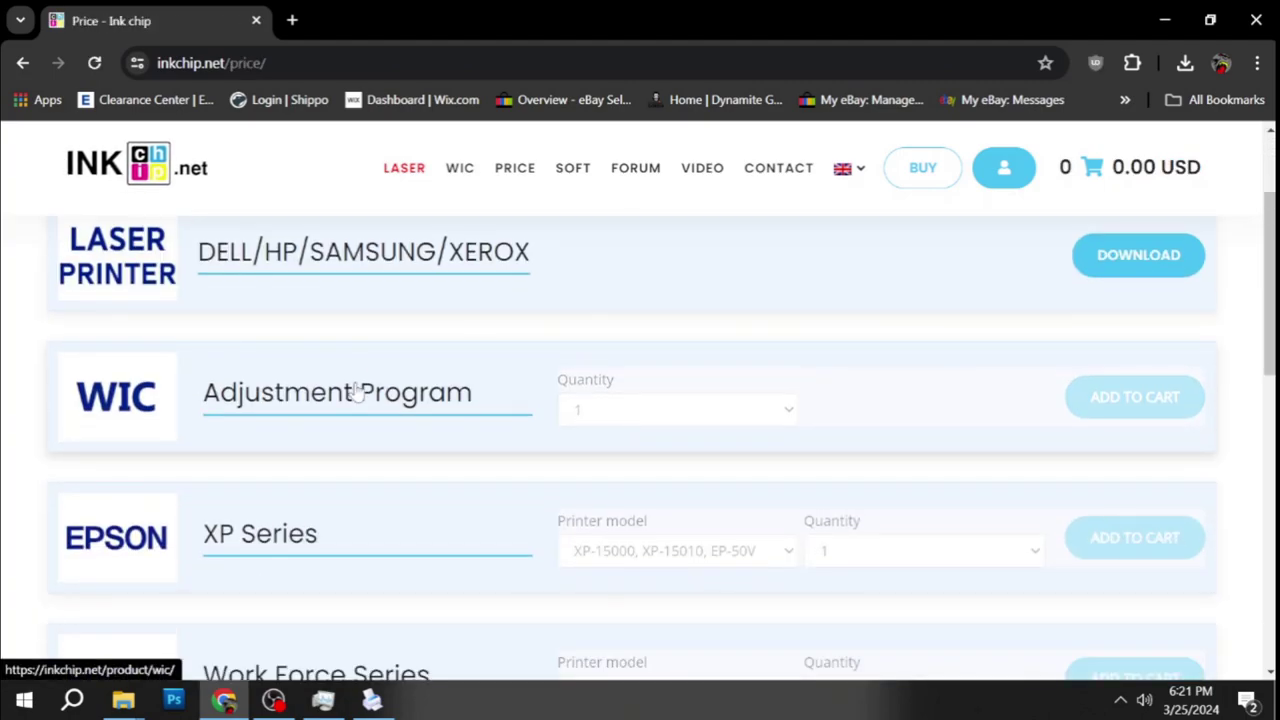
scroll(588, 390, up, 2)
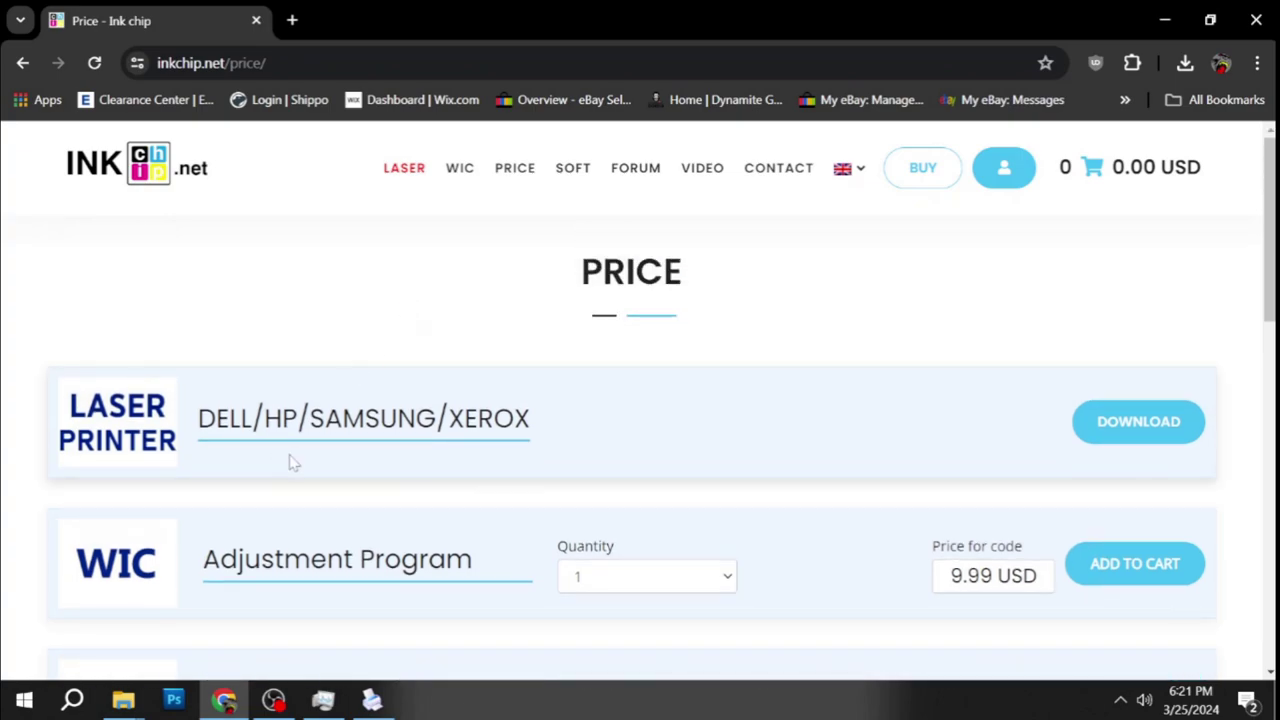
scroll(289, 463, down, 4)
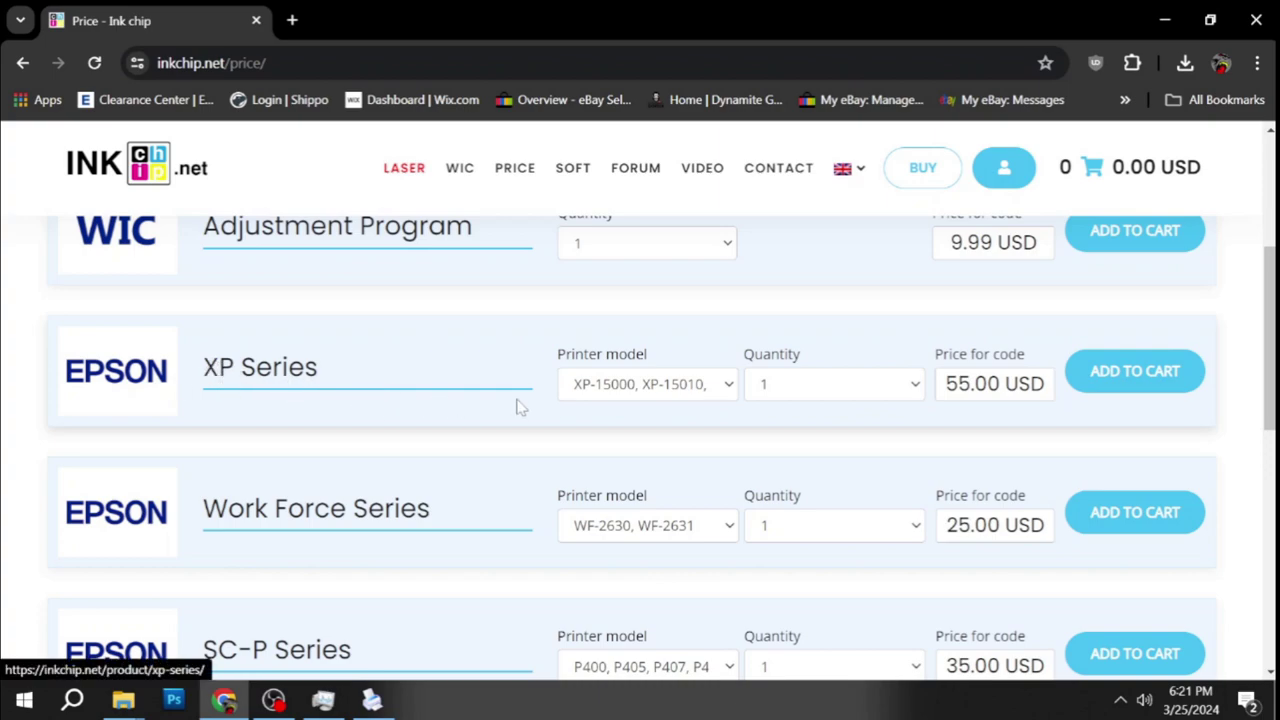
click(730, 390)
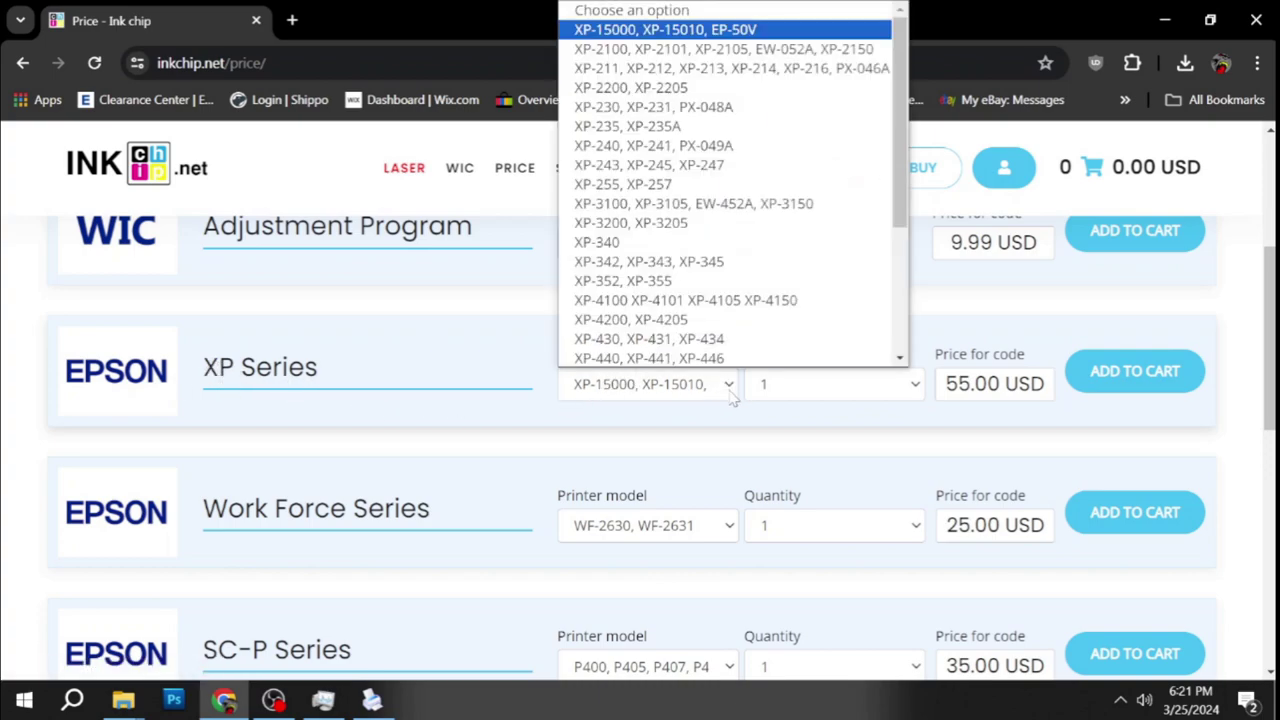
scroll(700, 335, down, 3)
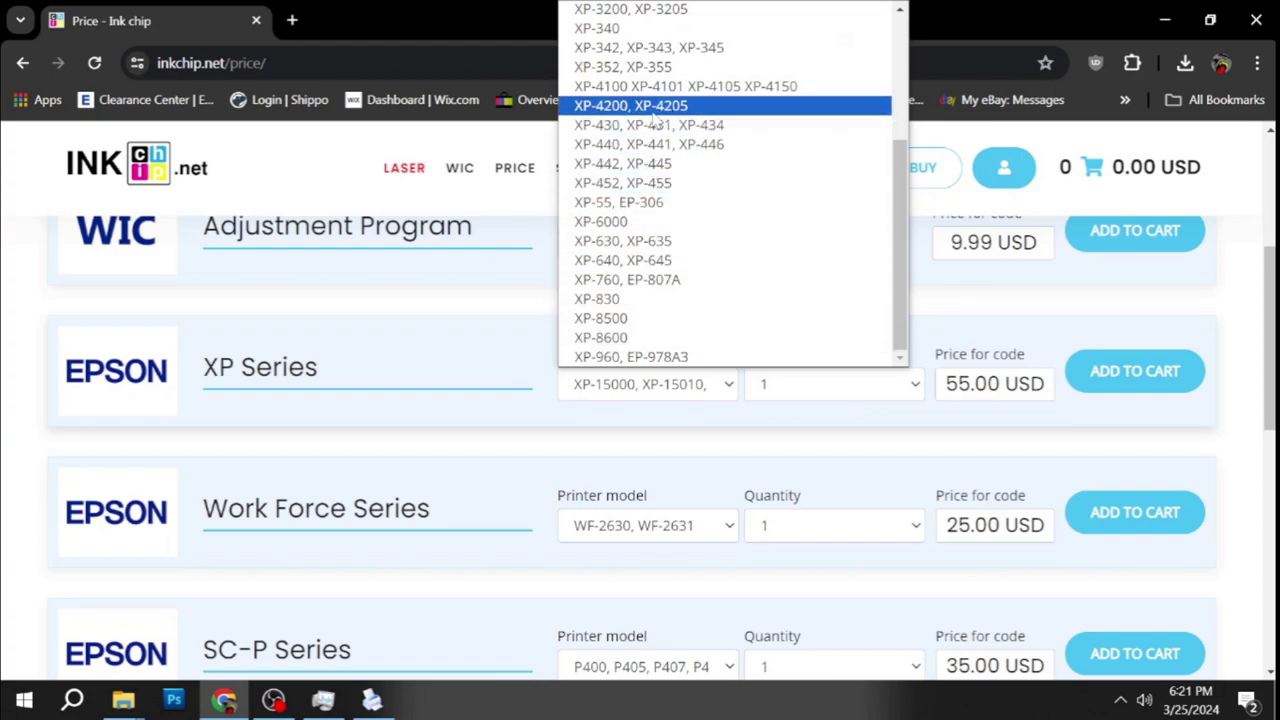
click(657, 114)
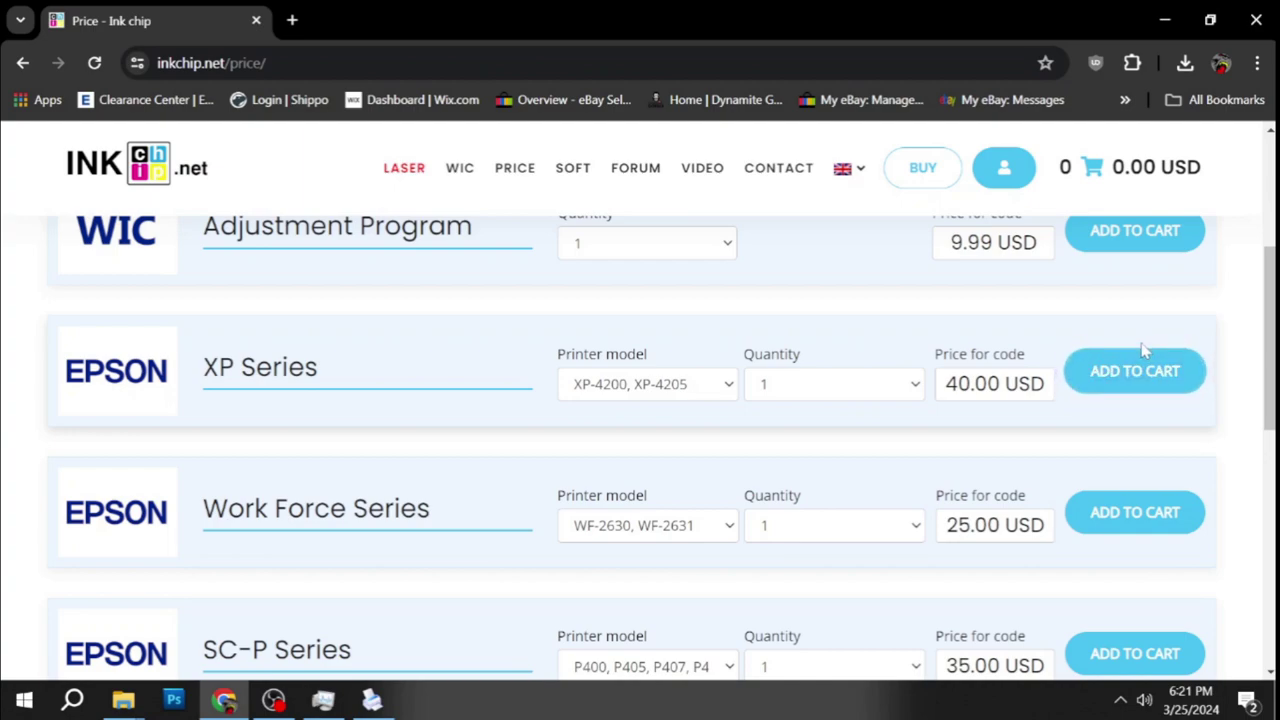
click(1143, 358)
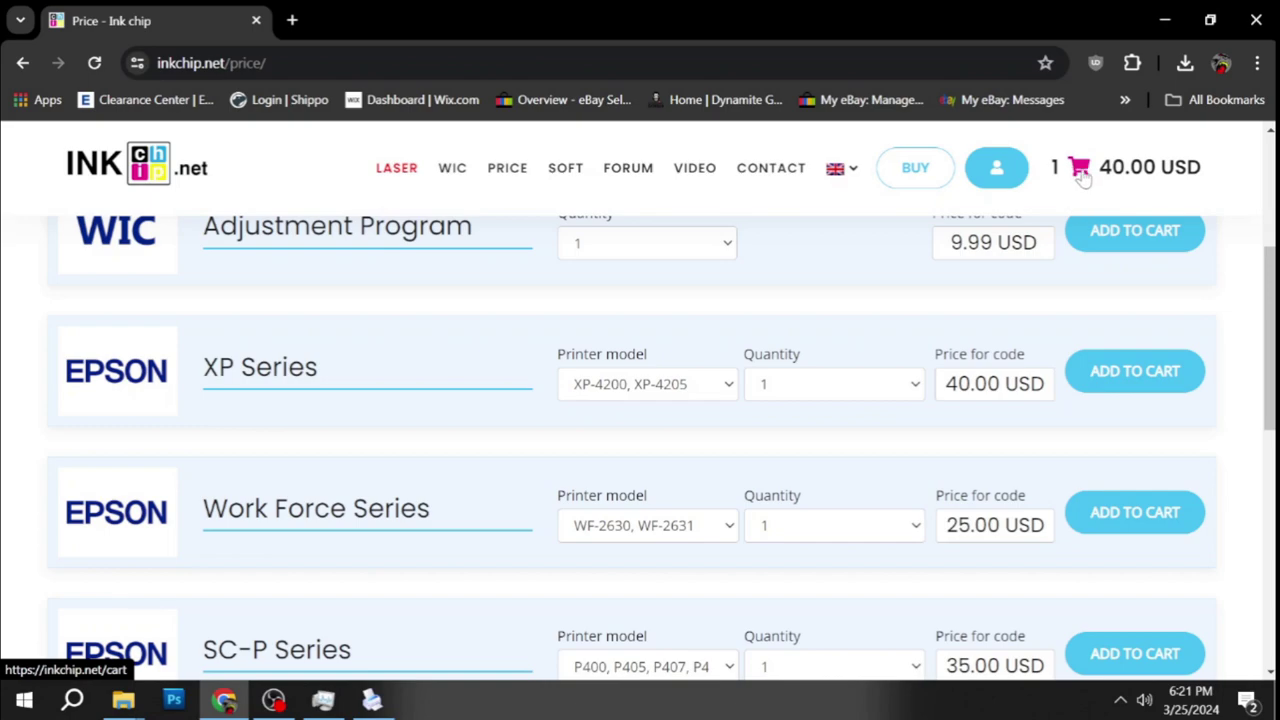
click(1081, 172)
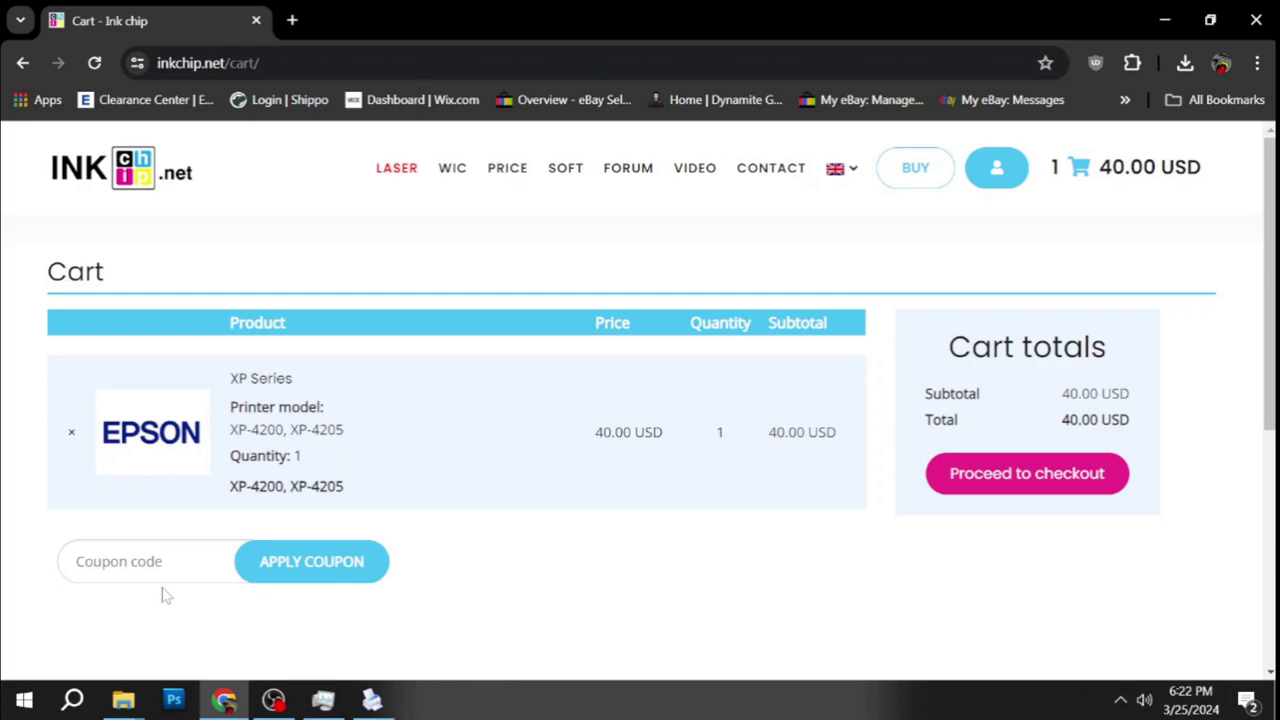
Enter the coupon code 'Gorilla' in the cart and apply it.
text(Gorilla)
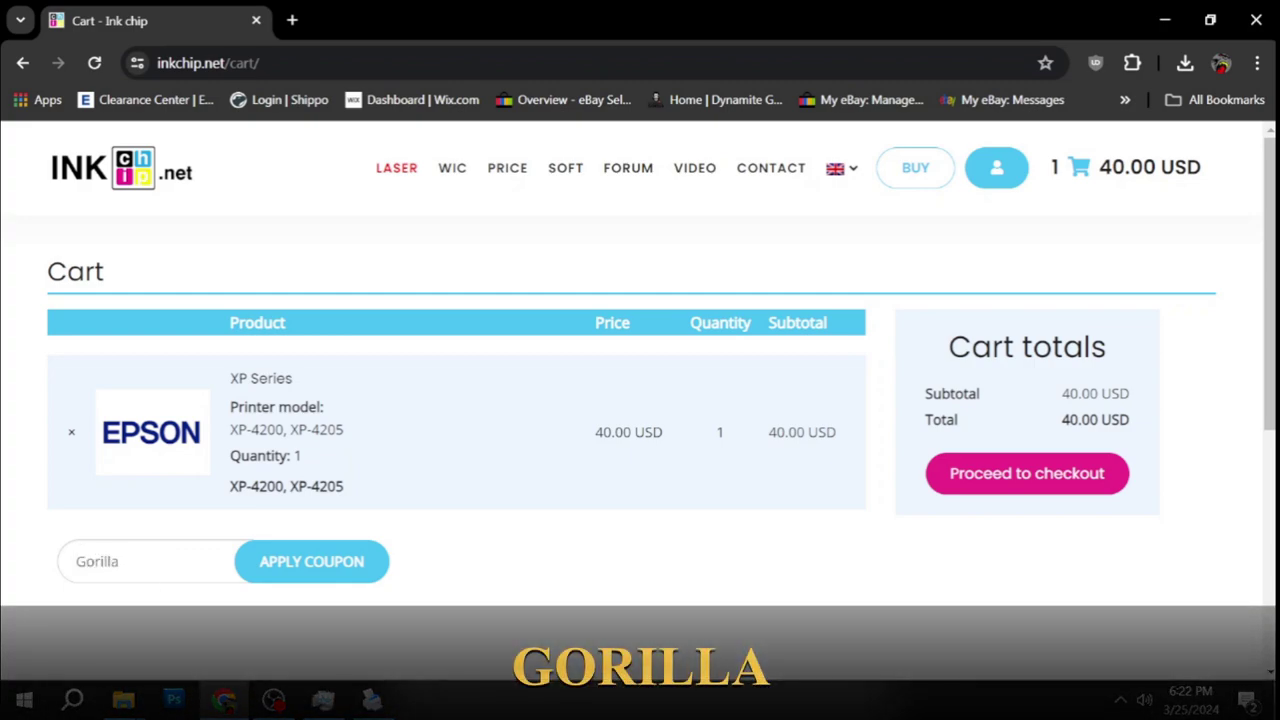
click(318, 569)
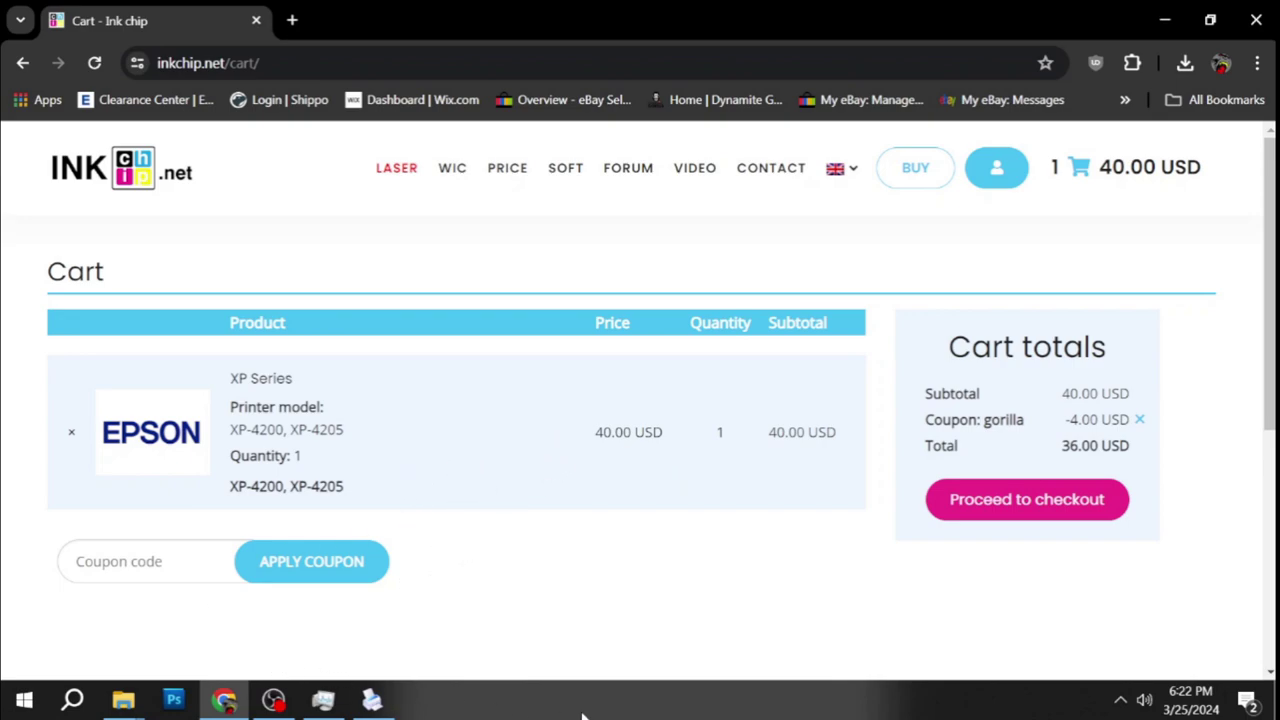
Paste the purchased serial into the Activation Tools SN box and submit it.
click(372, 700)
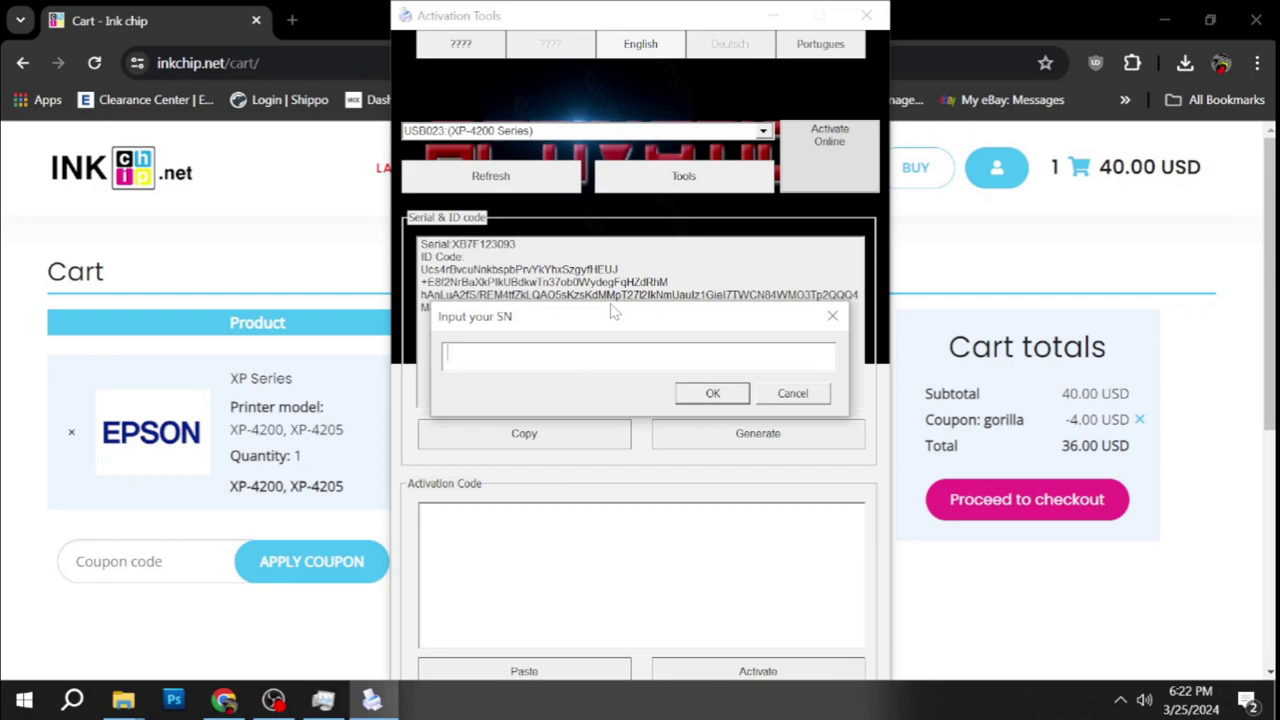
key(ctrl+v)
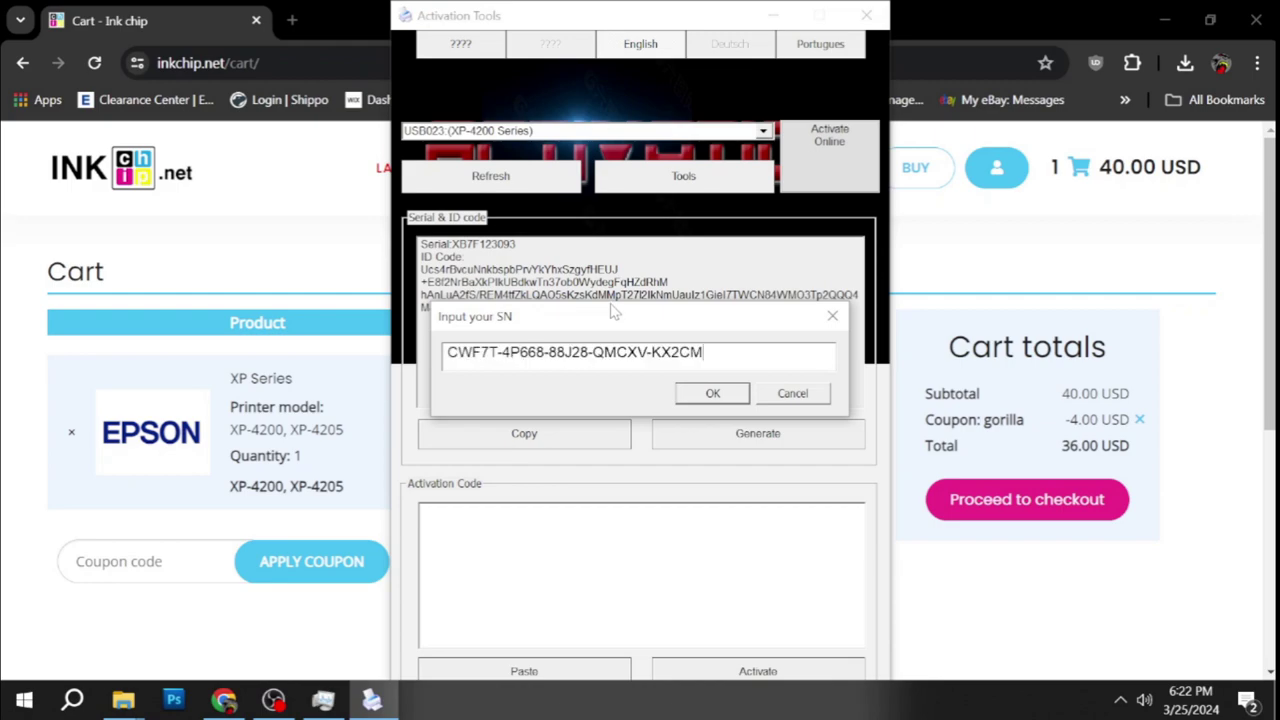
click(709, 397)
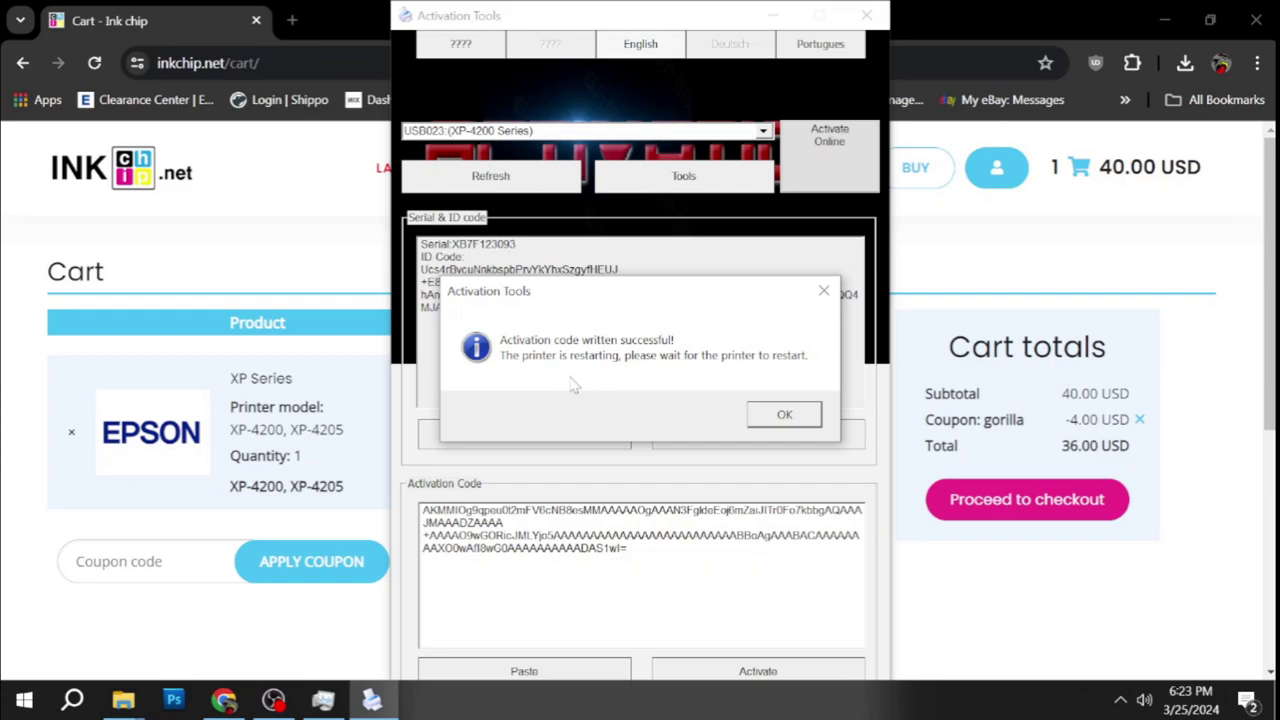
Dismiss the success message and select the whole code in the Activation Code box.
click(785, 422)
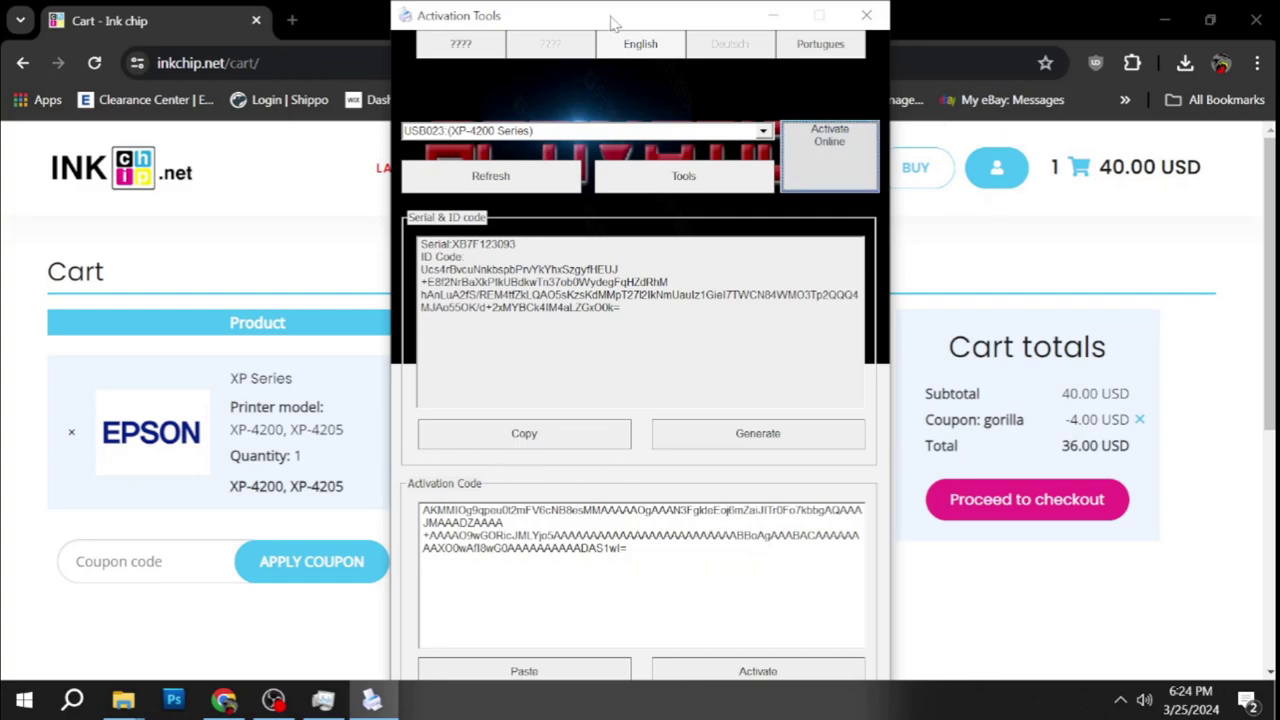
mouse_move(598, 12)
mouse_down()
mouse_move(596, 0)
mouse_move(589, 12)
mouse_up()
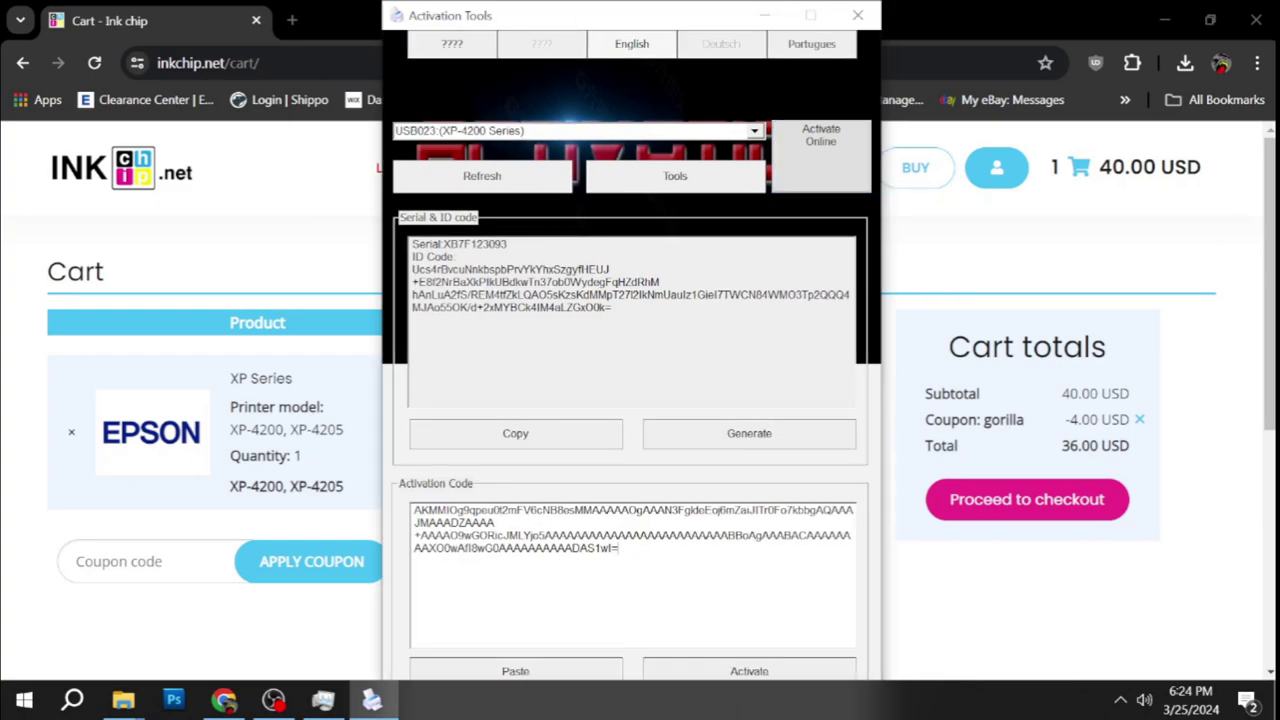
drag(620, 548, 413, 509)
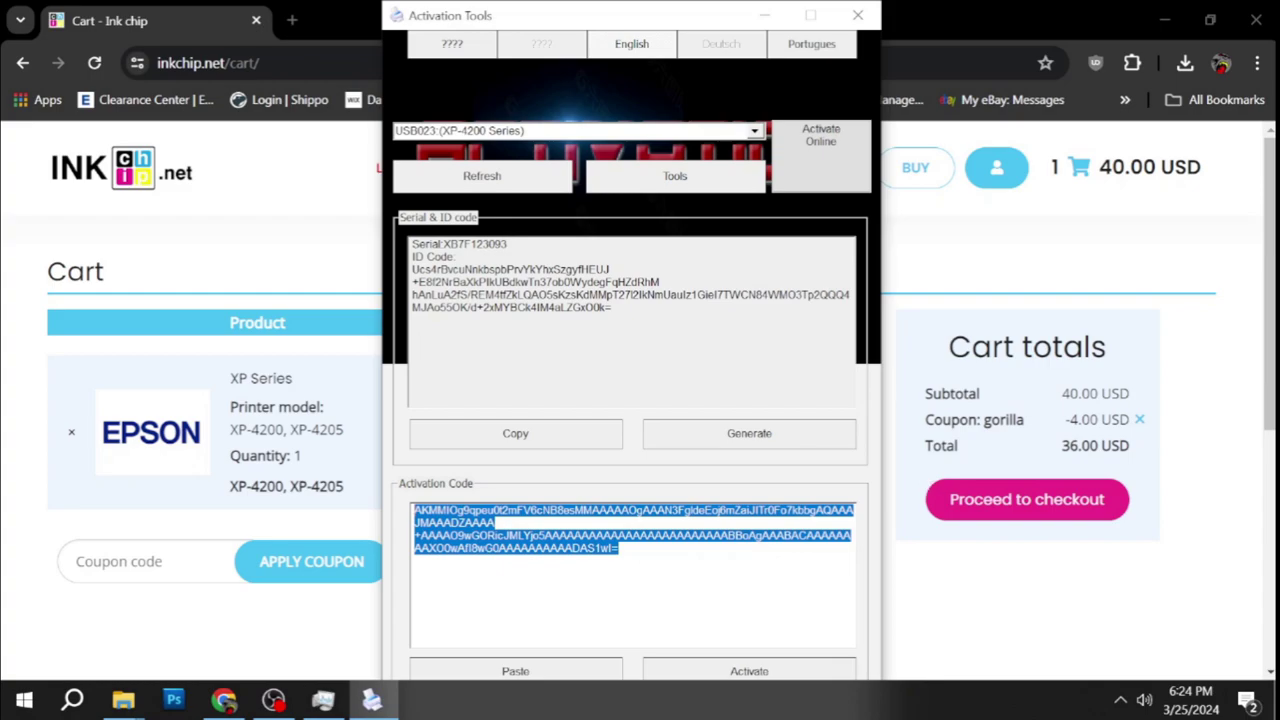
click(1160, 20)
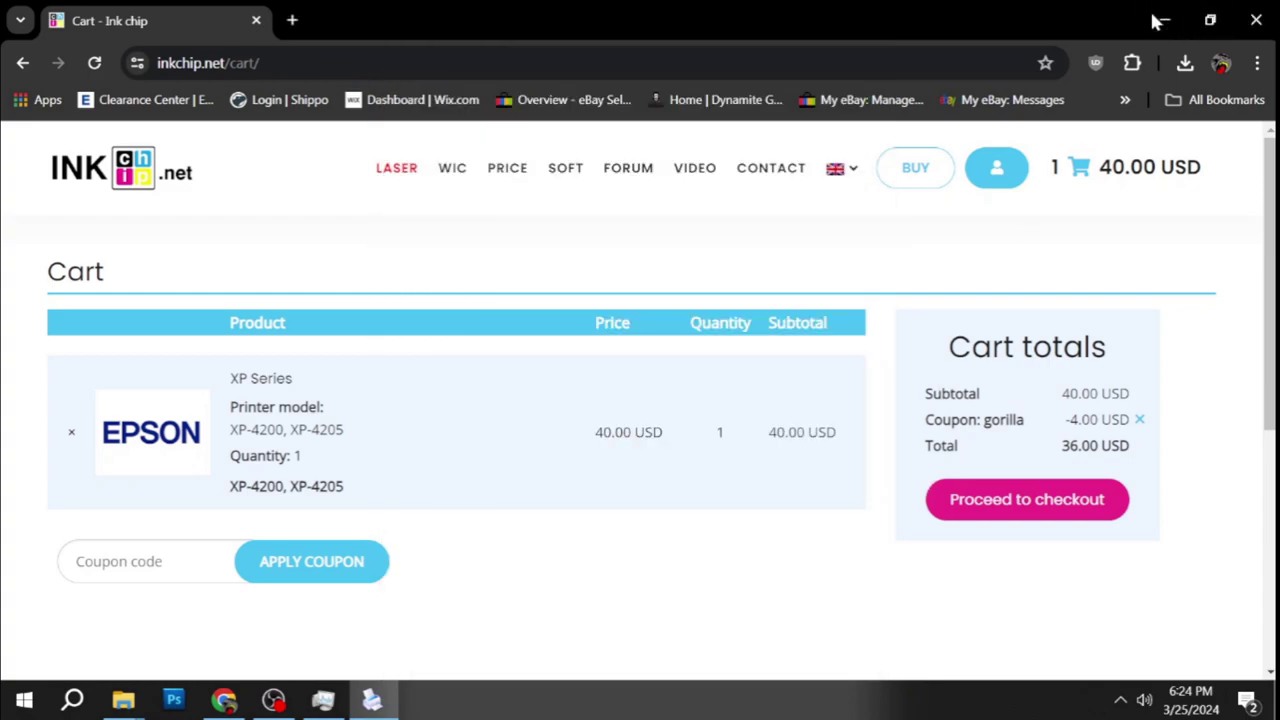
Make a blank text document on the desktop and name it 'Activation code XP4200'.
click(765, 15)
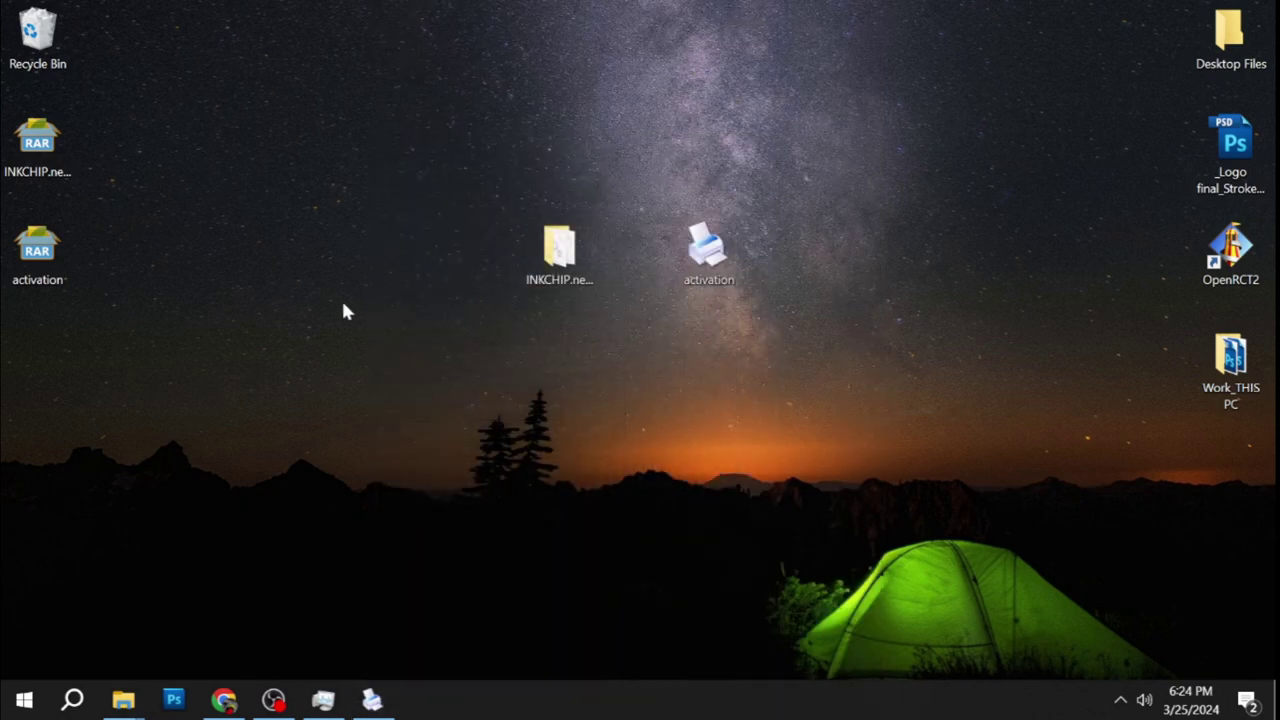
right_click(461, 298)
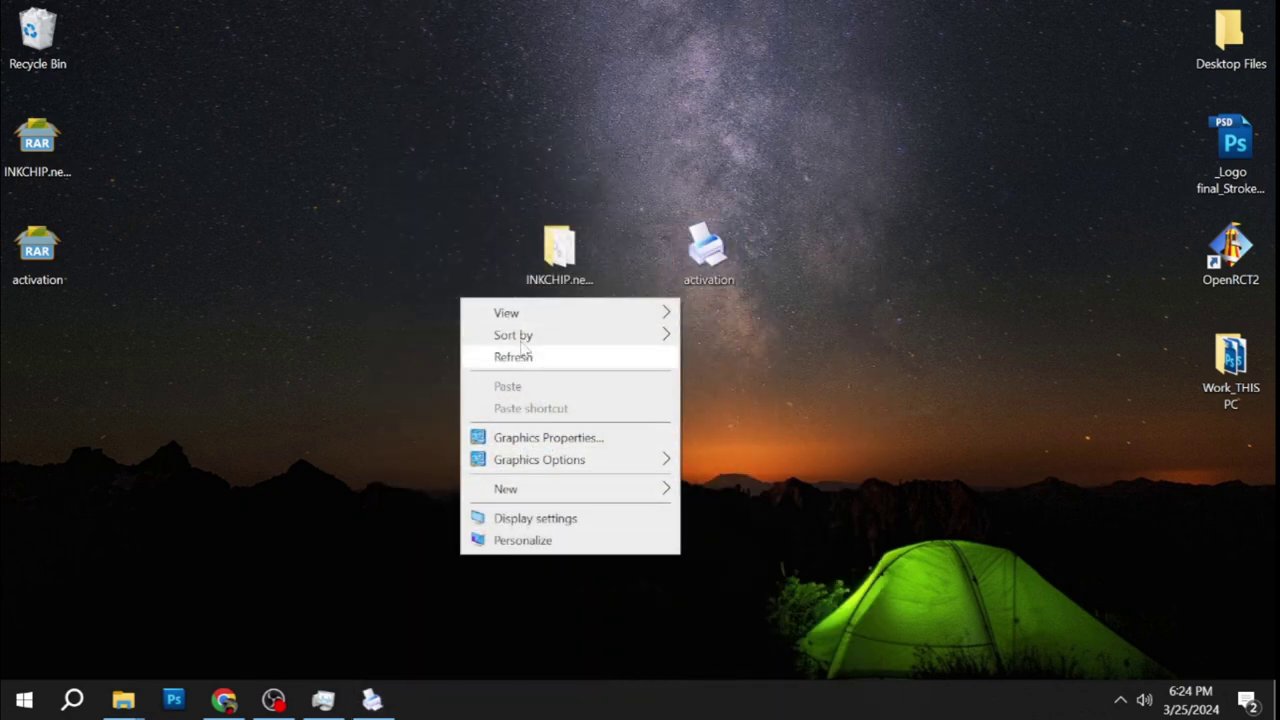
mouse_move(520, 488)
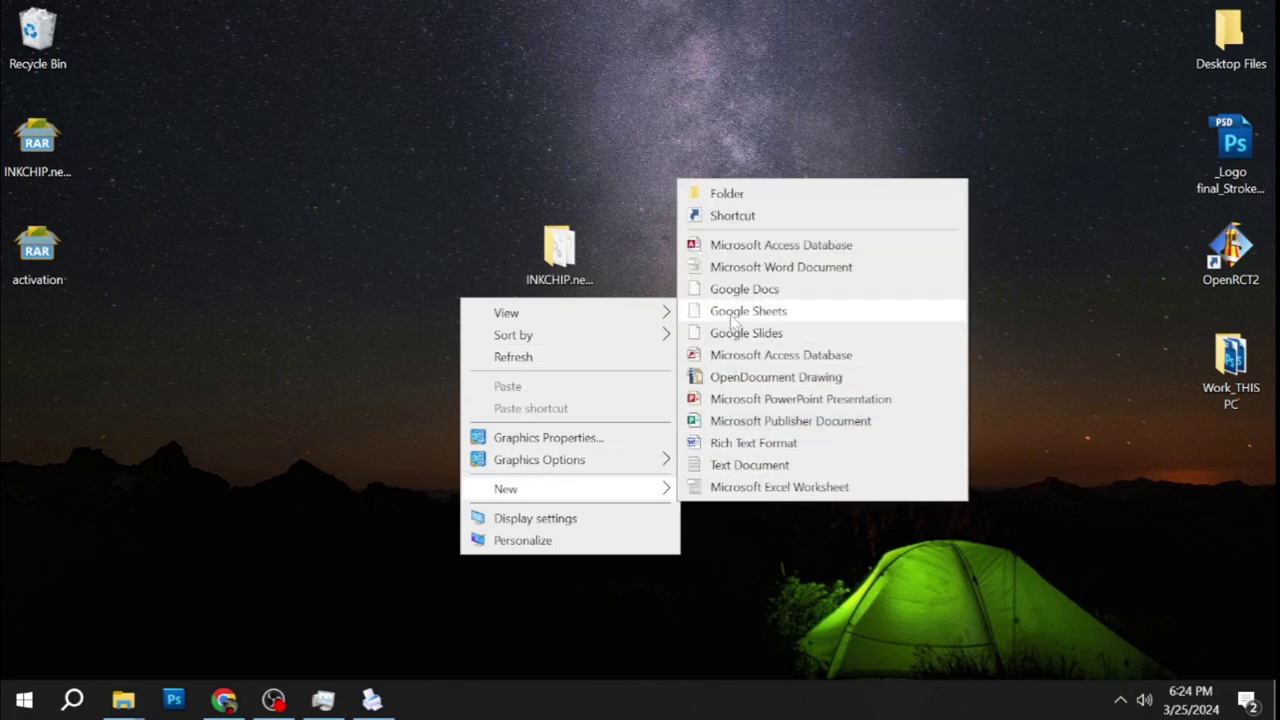
click(722, 466)
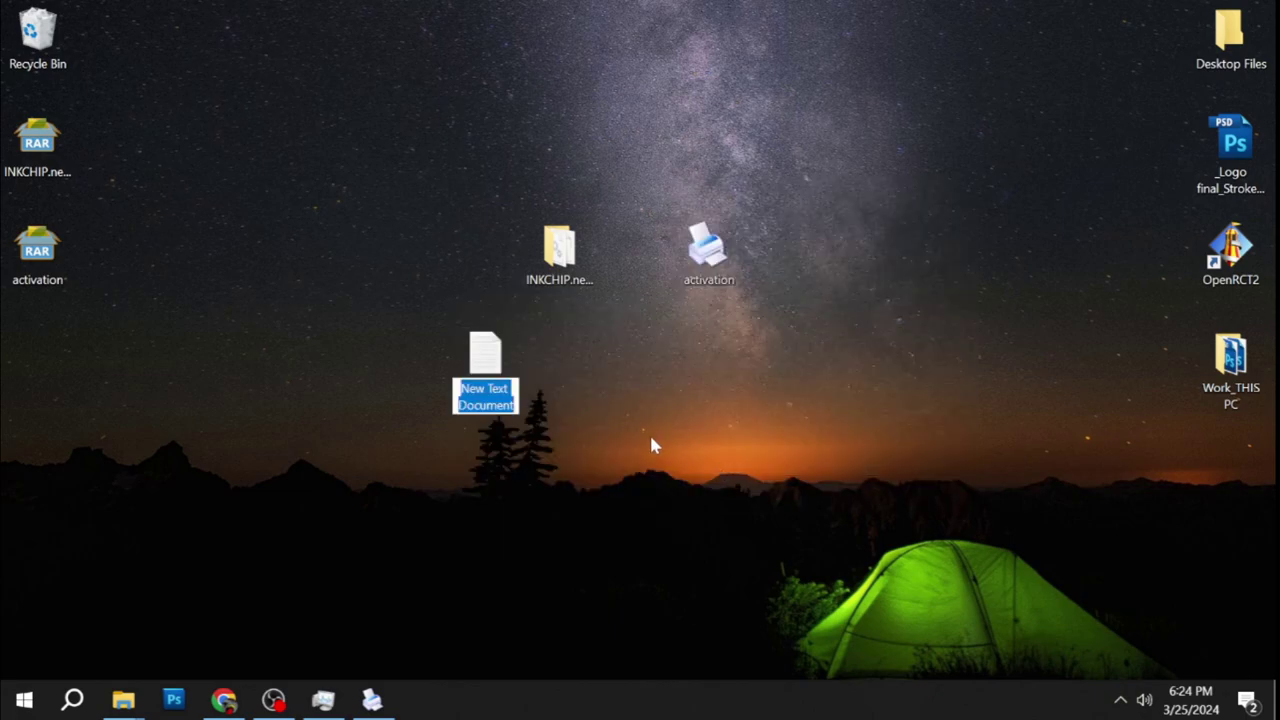
text(Ac)
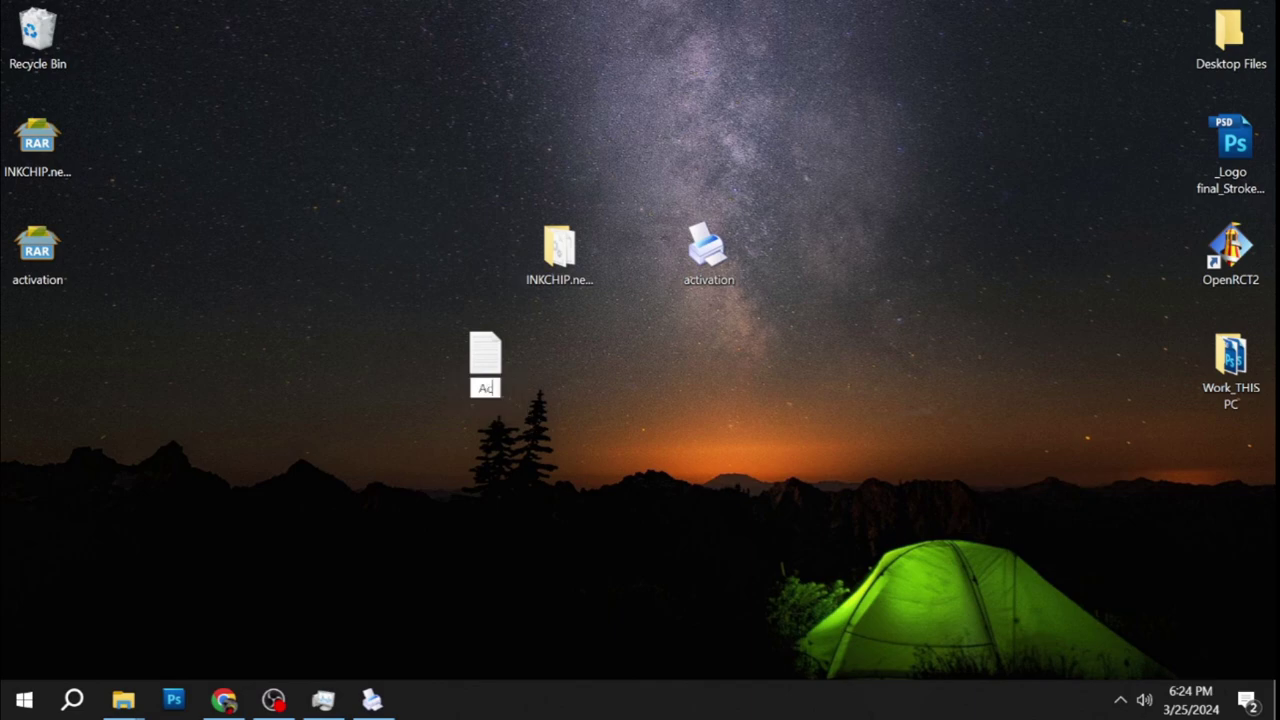
text(tivation code 4200)
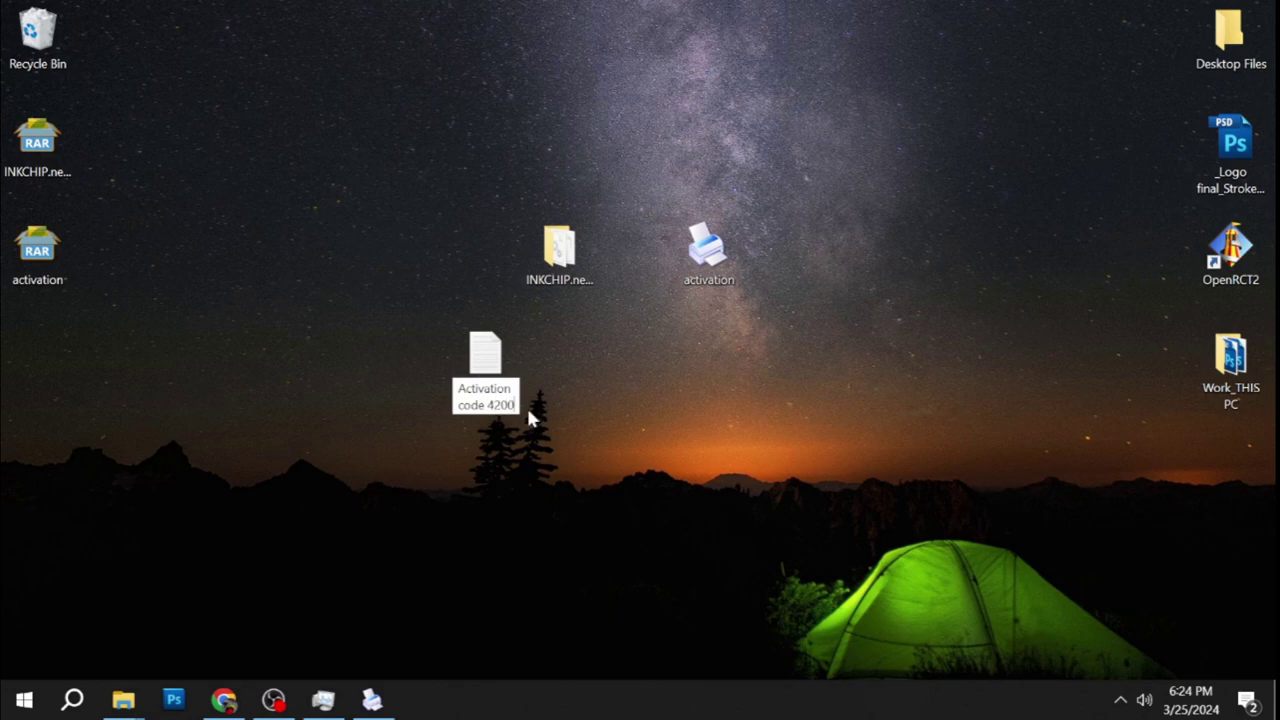
key(Left)
key(Left)
key(Left)
key(Left)
text(XP)
key(Return)
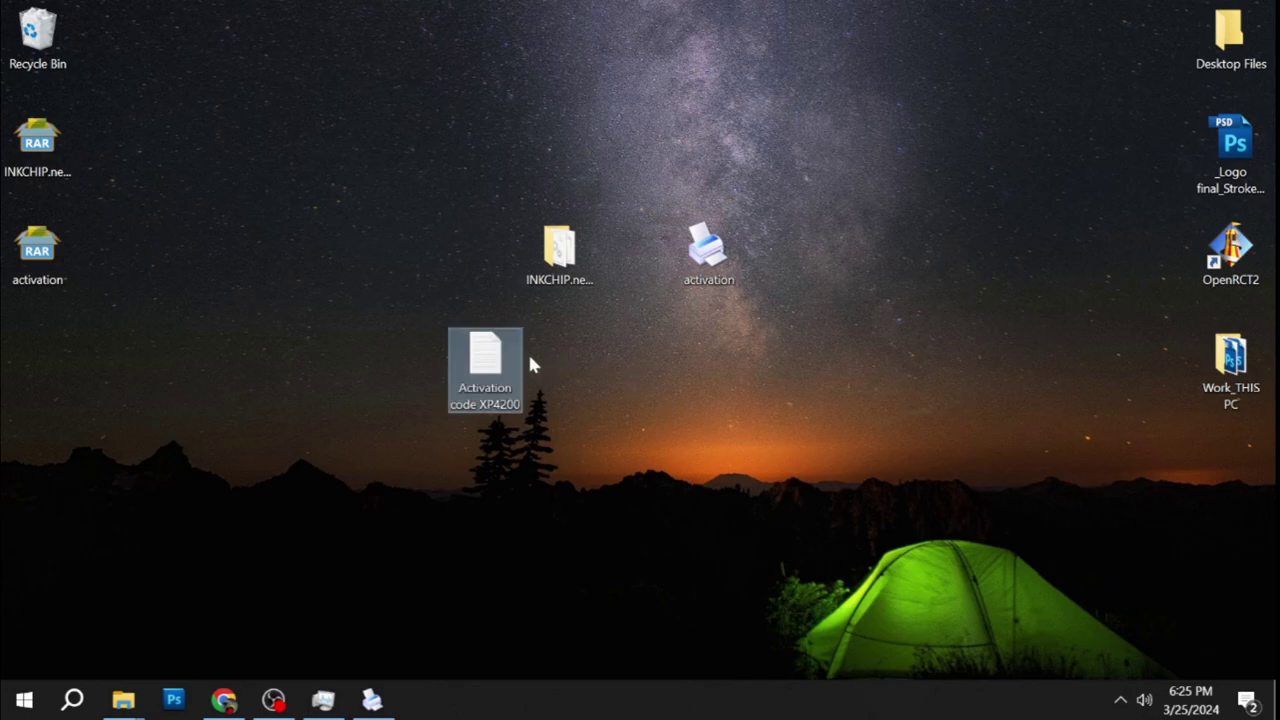
Paste the activation code into 'Activation code XP4200', save over the original, and close Notepad.
double_click(495, 355)
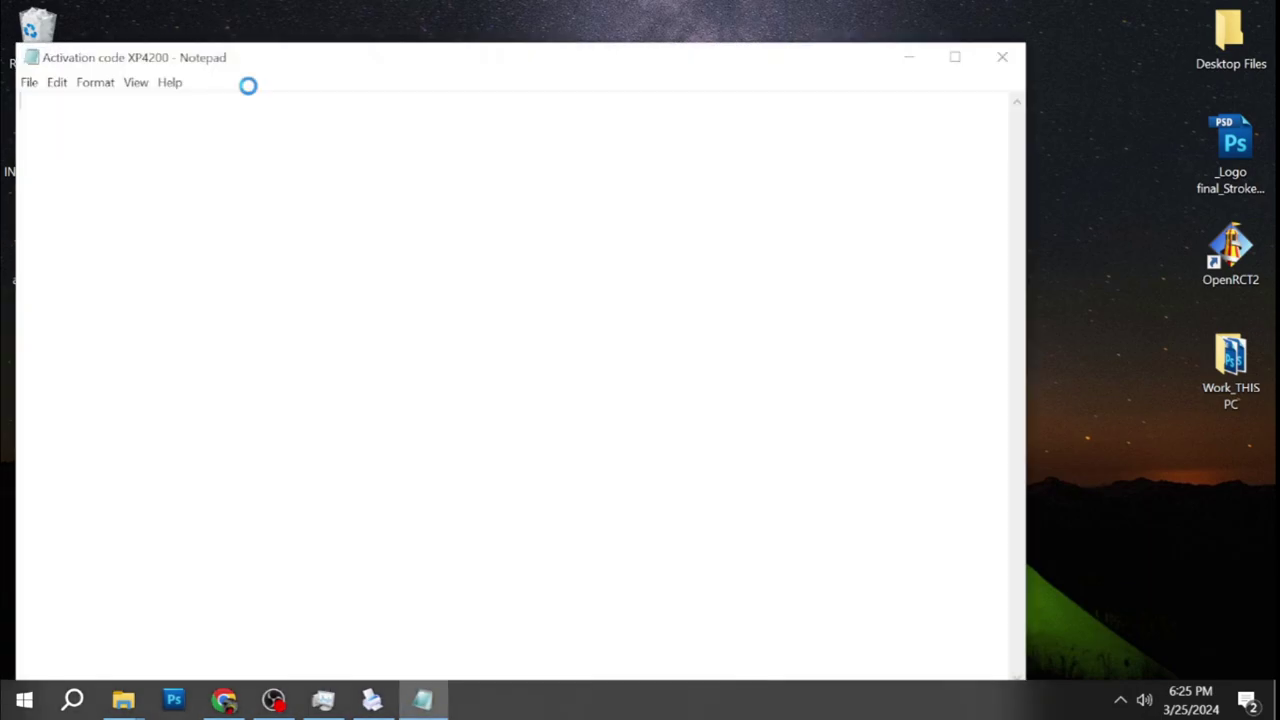
key(ctrl+v)
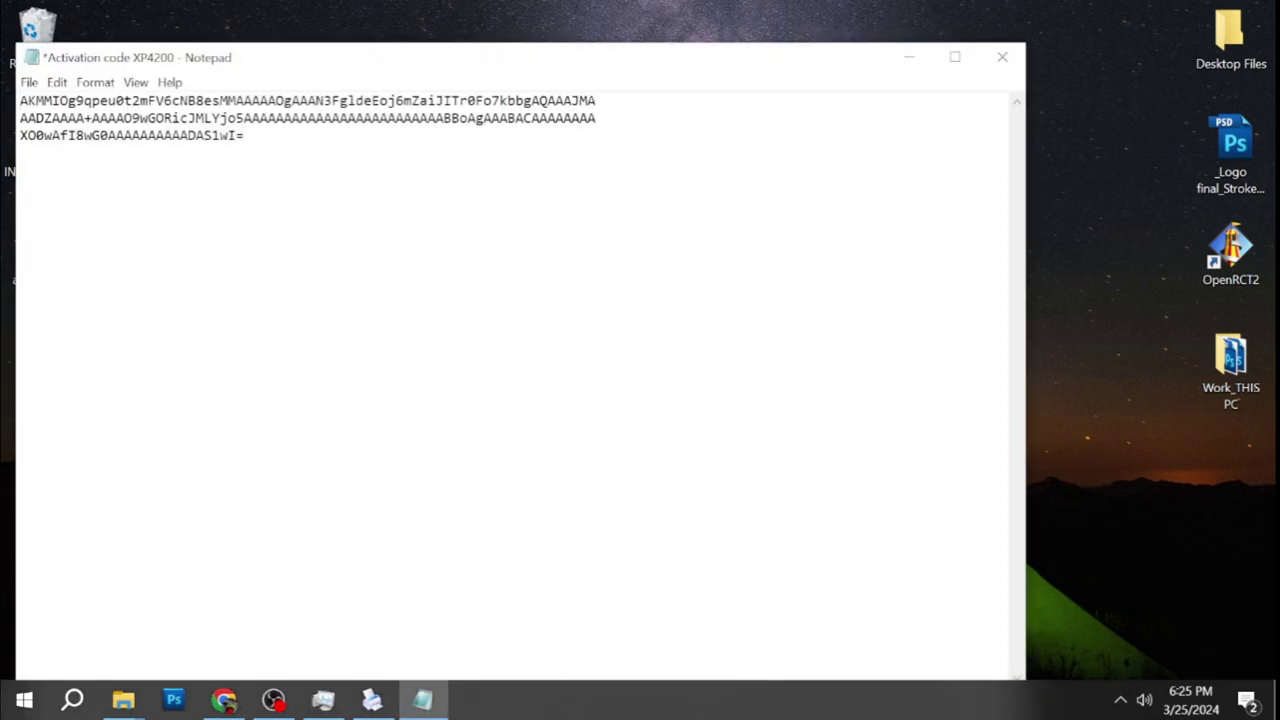
click(29, 82)
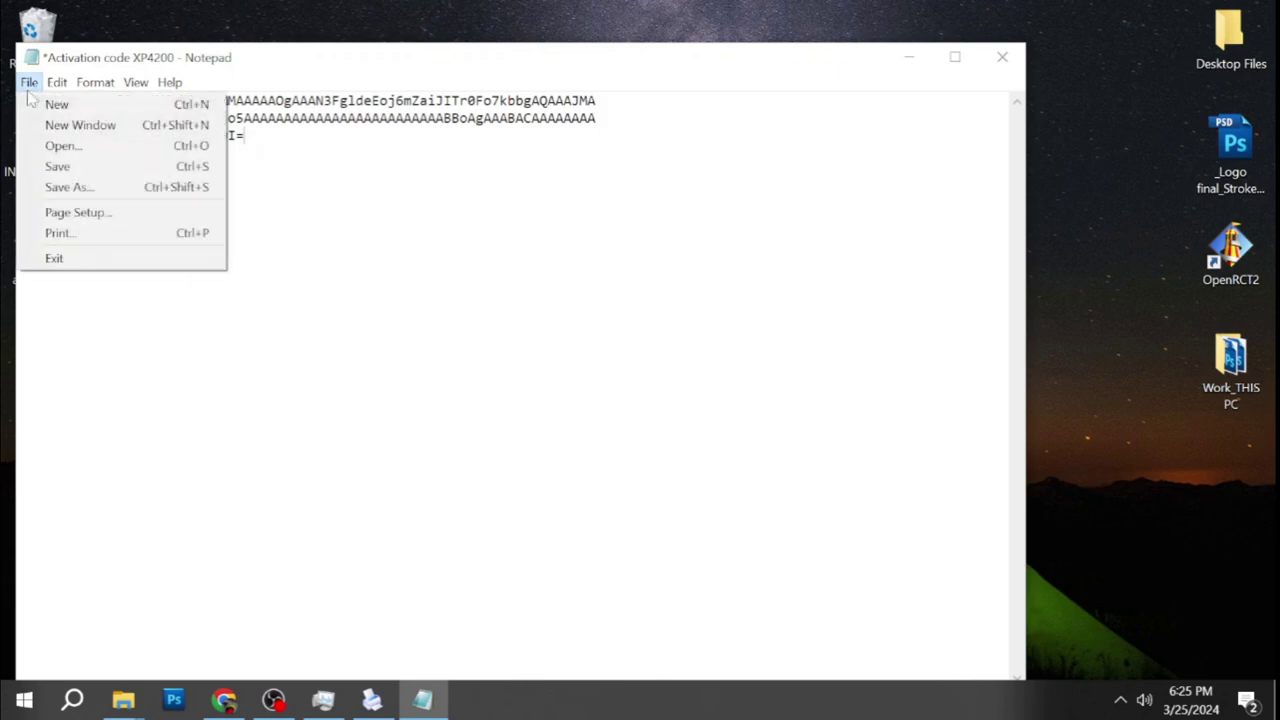
click(62, 186)
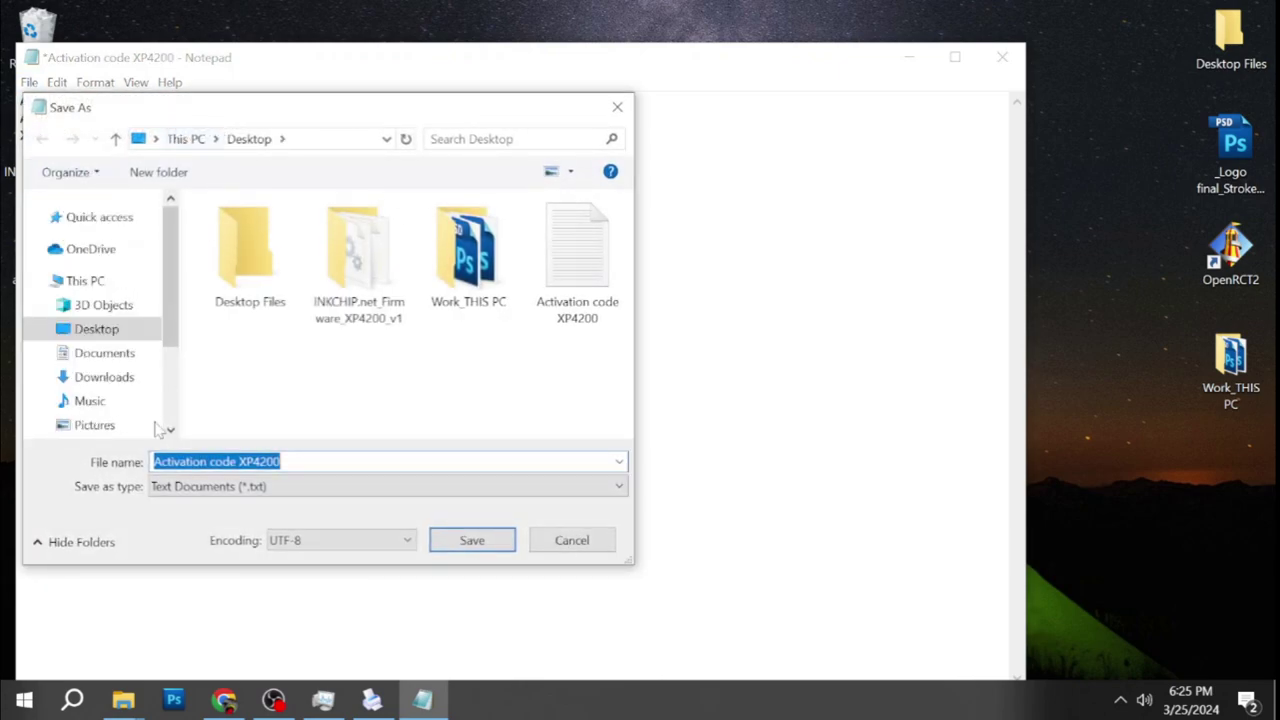
click(474, 548)
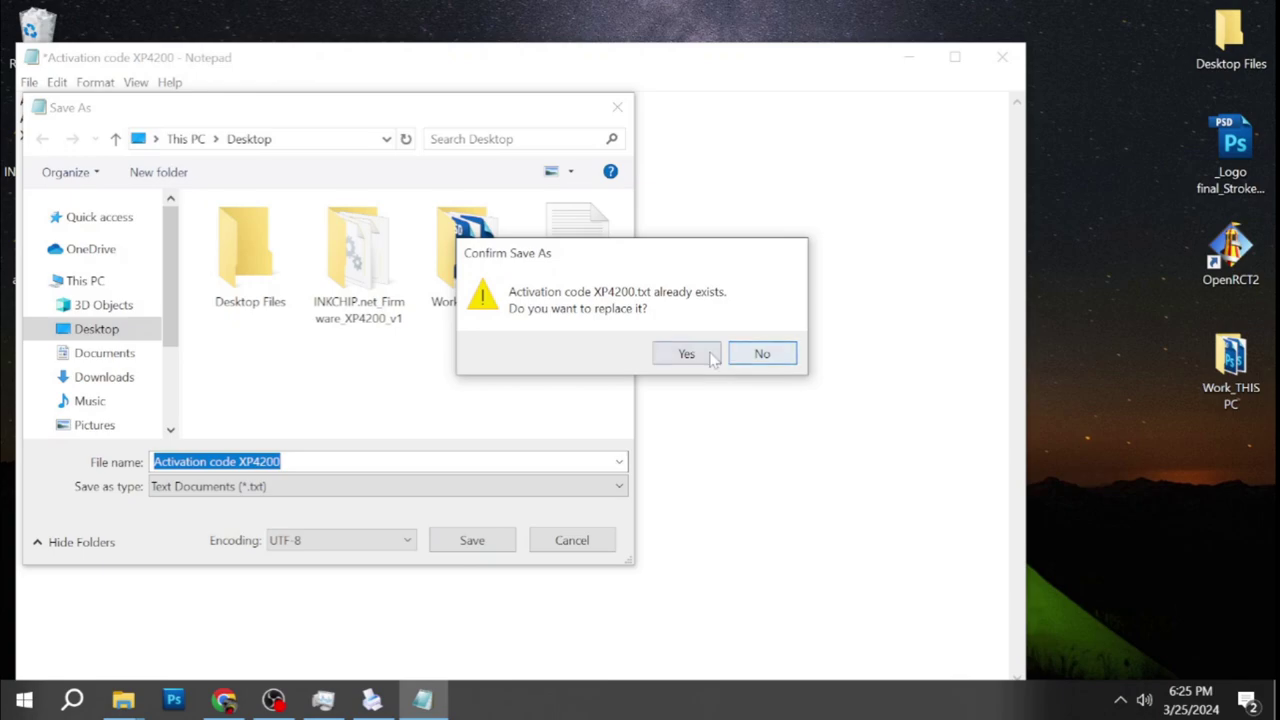
click(687, 354)
click(1002, 57)
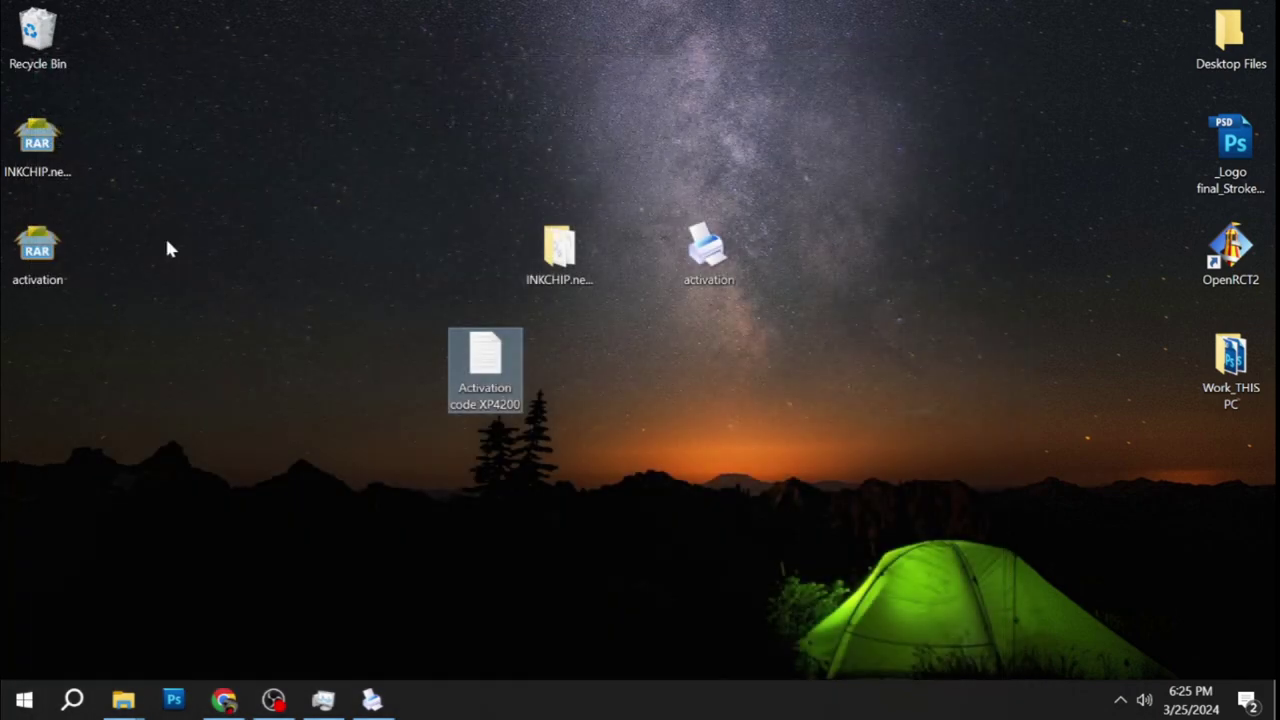
Move the 'Activation code XP4200' file into the INKCHIP folder.
click(644, 449)
click(484, 388)
drag(503, 343, 1222, 55)
click(545, 250)
Permanently delete the INKCHIP and activation RAR archives from the desktop.
click(93, 329)
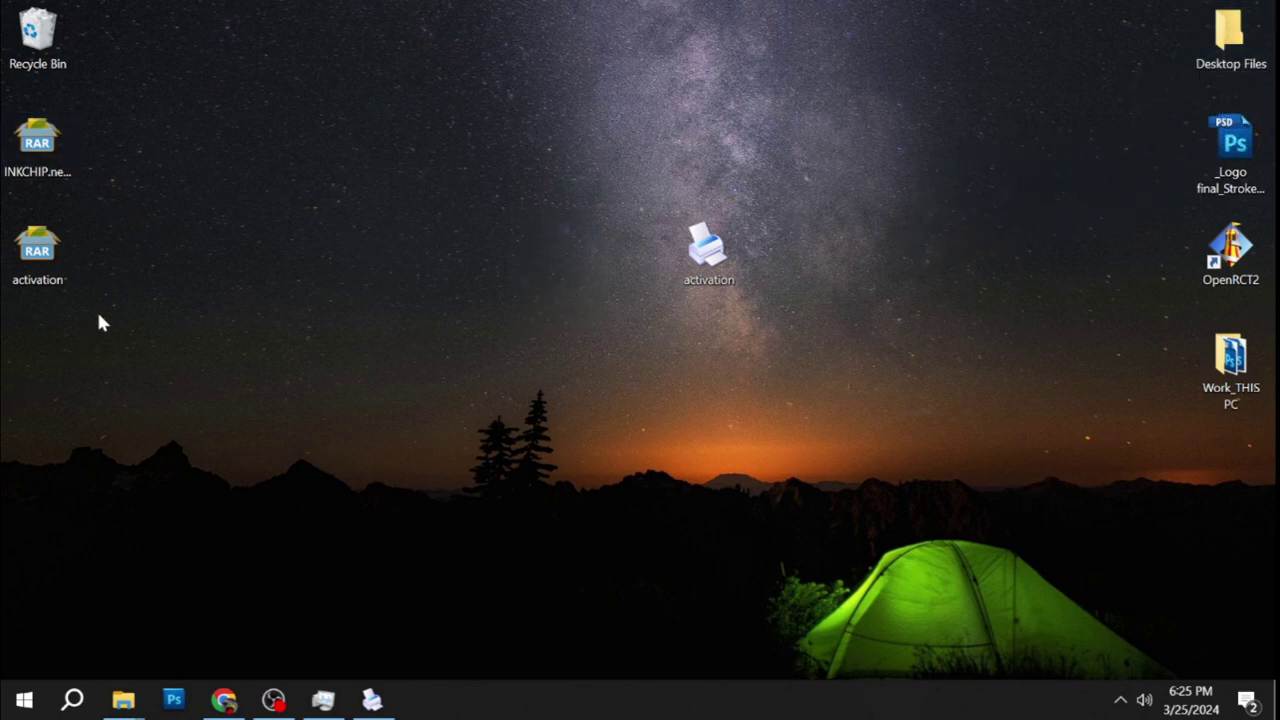
drag(137, 107, 16, 367)
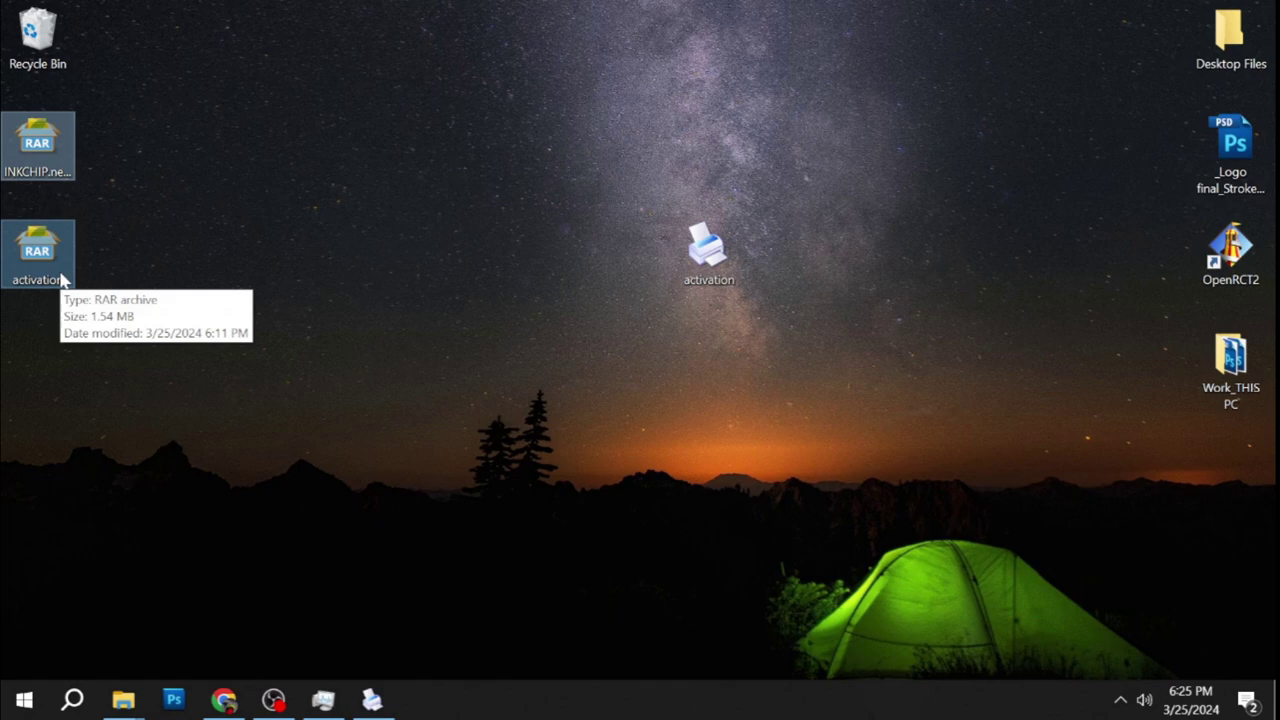
key(shift+Delete)
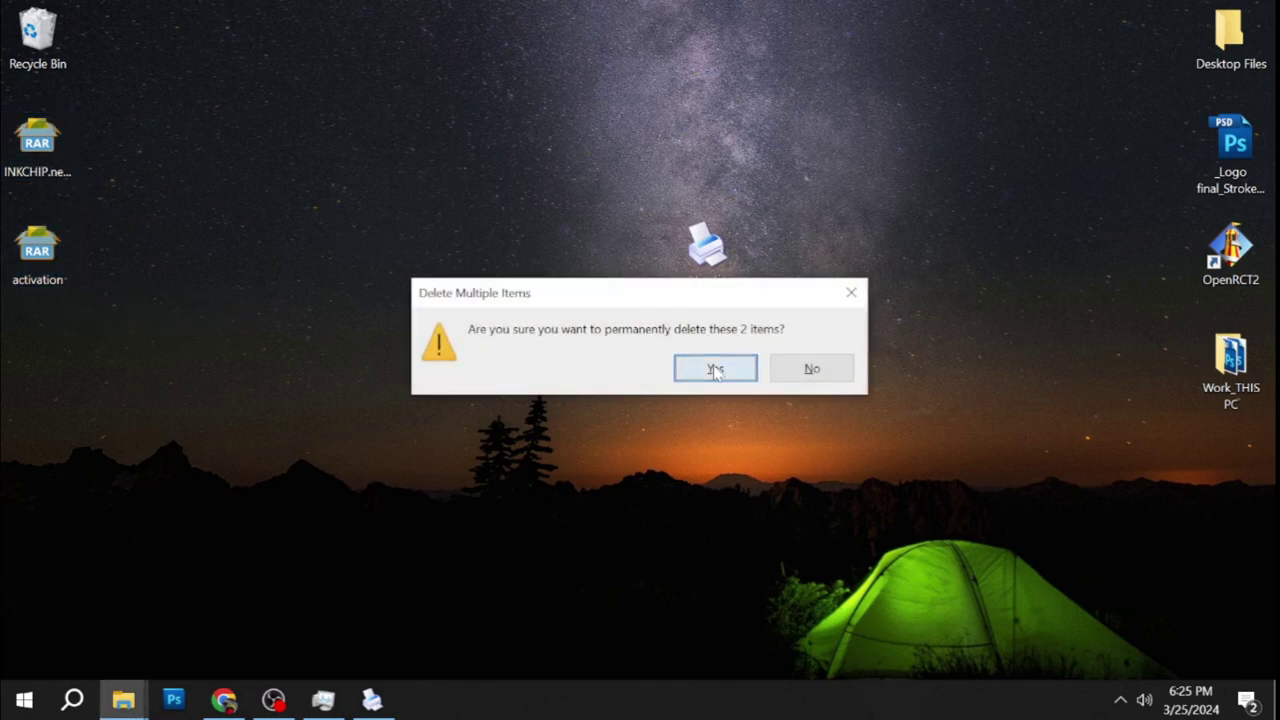
click(715, 370)
Close Activation Tools and permanently delete the activation program.
drag(760, 205, 597, 366)
key(shift+Delete)
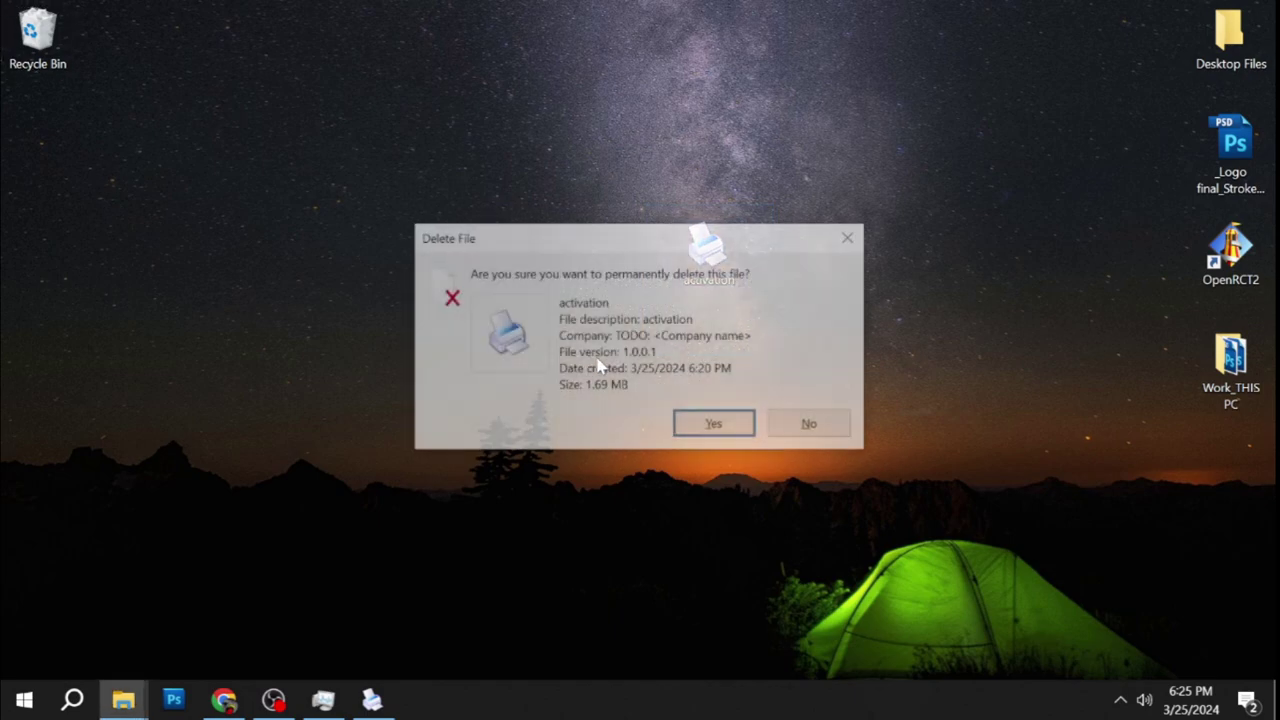
key(Return)
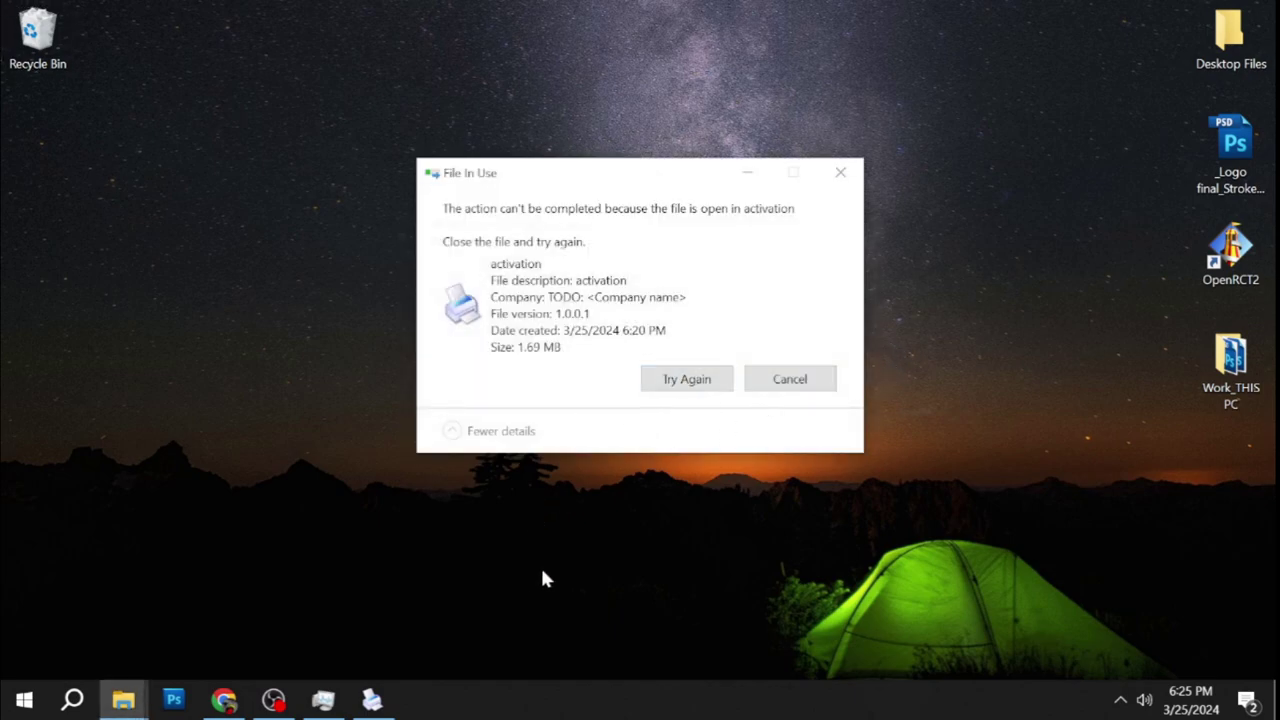
click(786, 384)
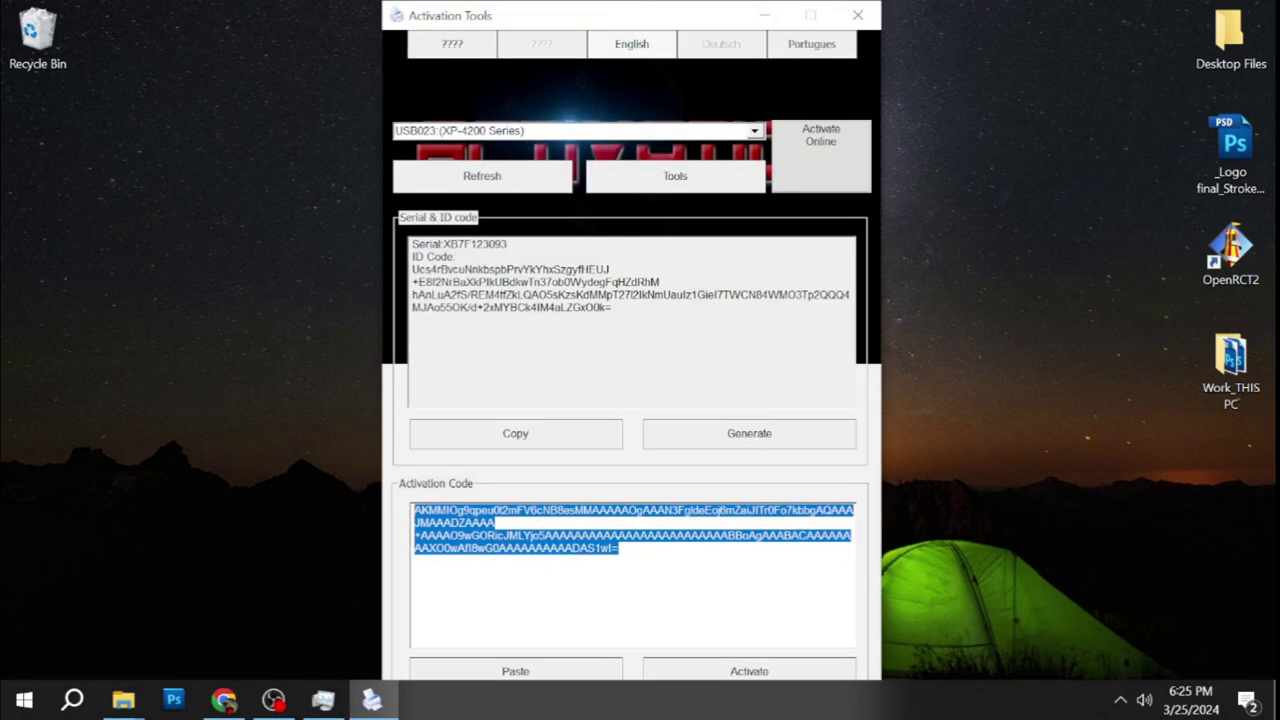
click(857, 16)
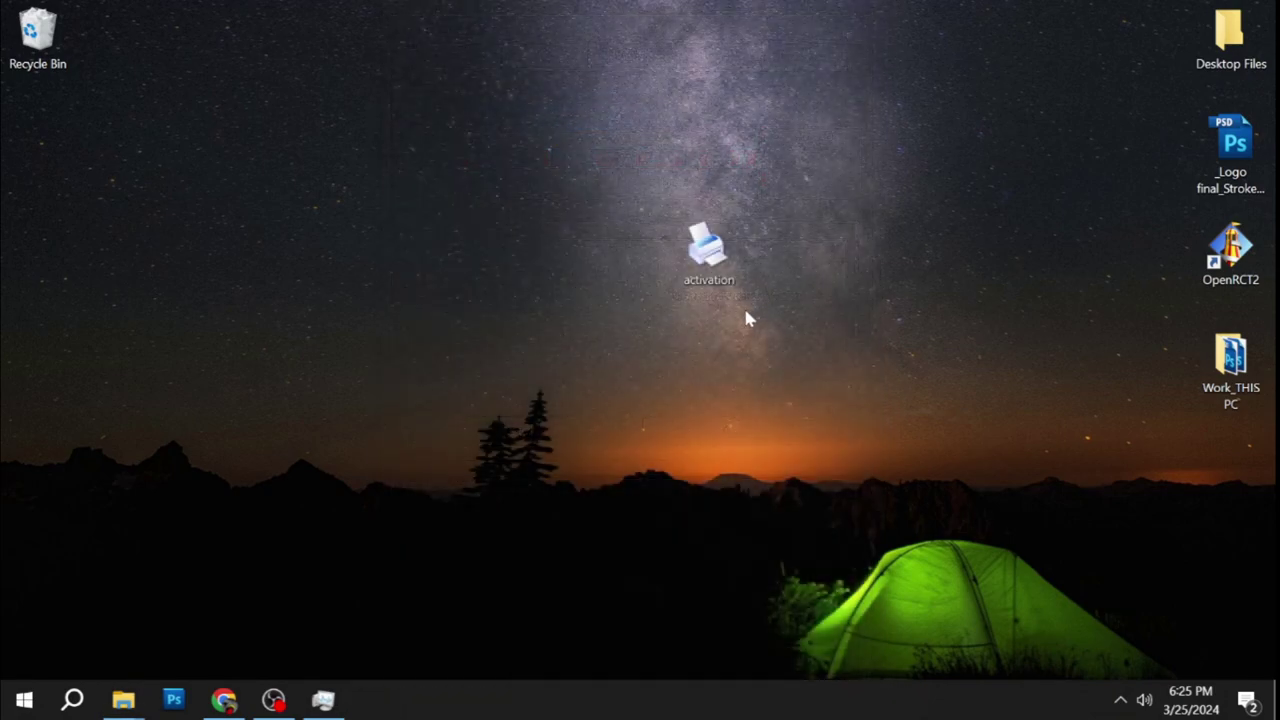
key(shift+Delete)
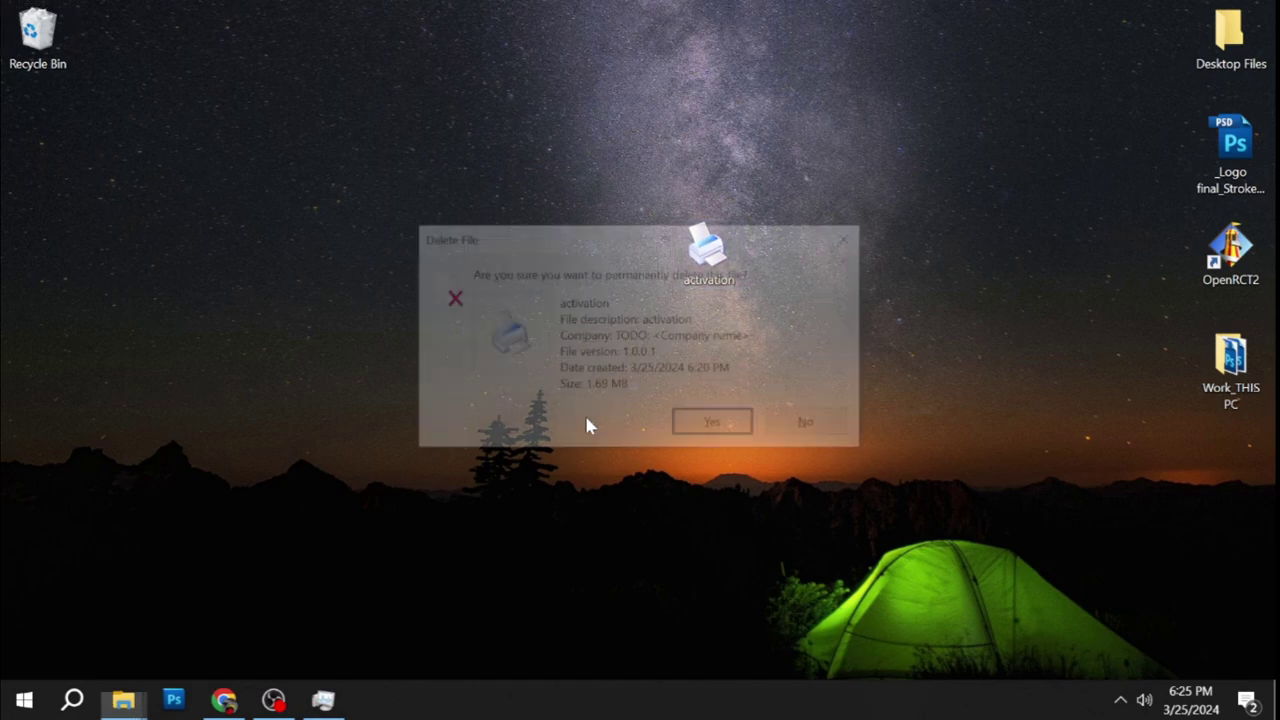
click(716, 428)
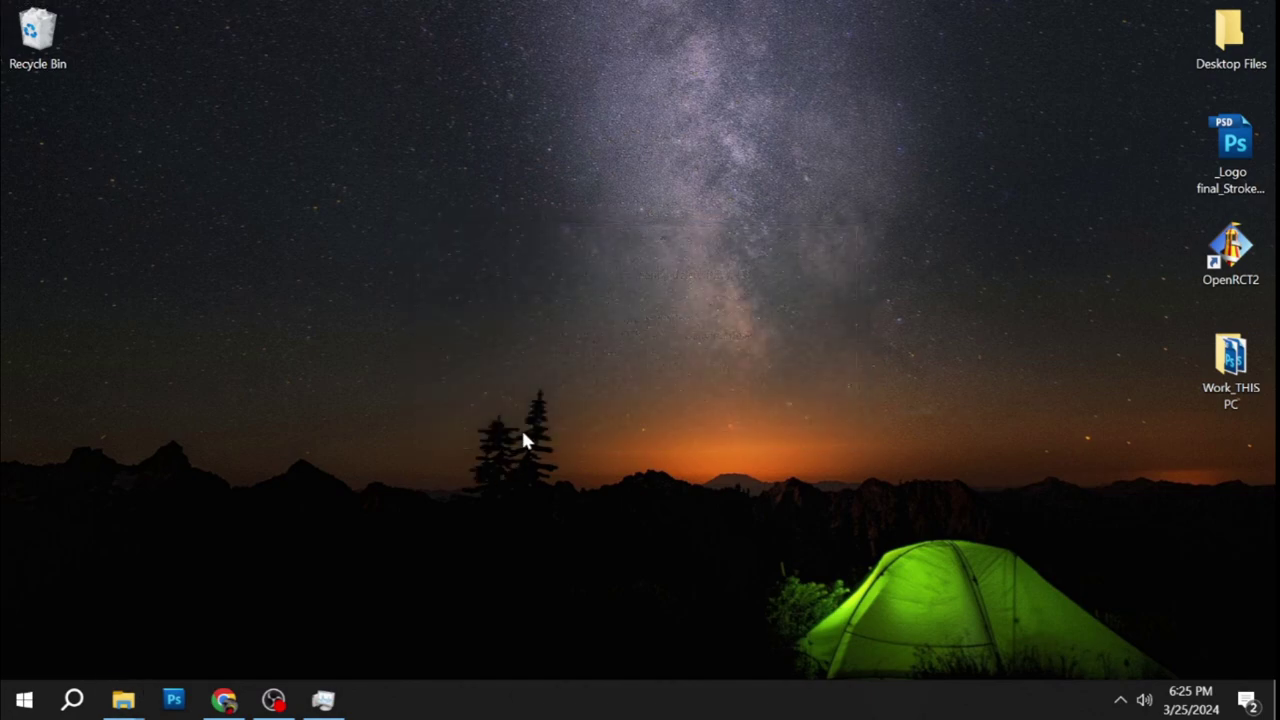